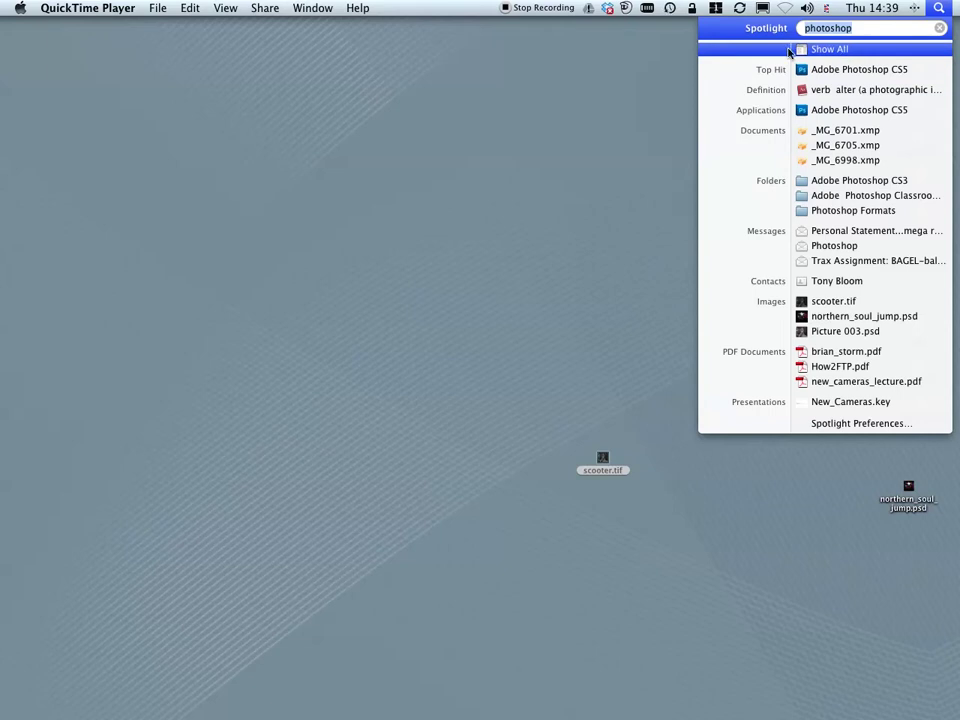
Step: Dismiss Spotlight, reposition scooter.tif on the desktop and open it in Photoshop CS5
{"action": "left_click", "coordinate": [634, 66]}
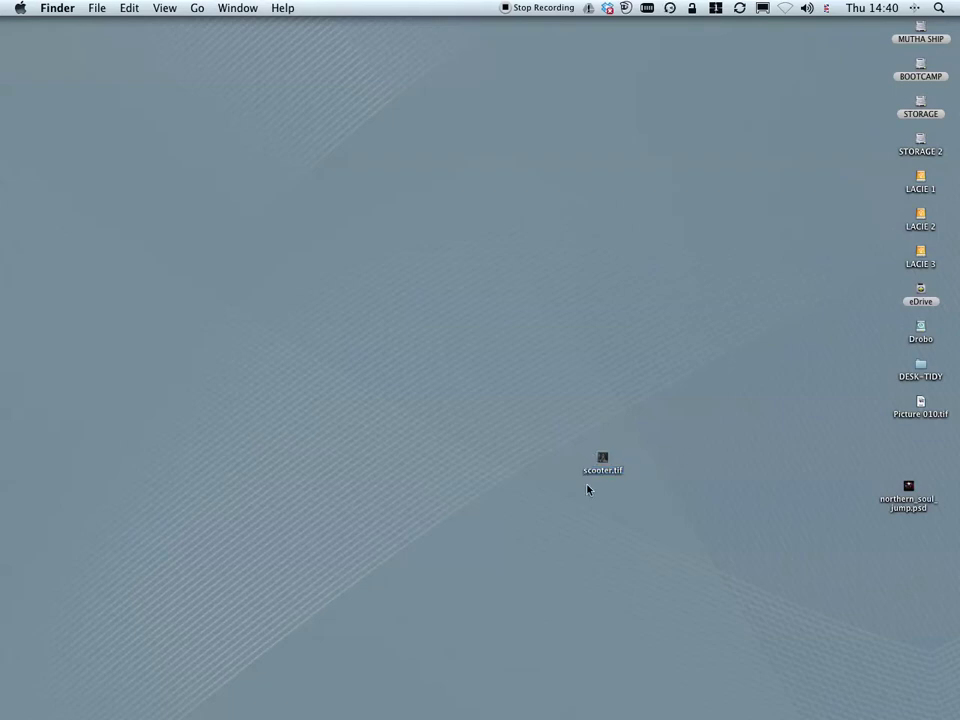
{"action": "left_click_drag", "start_coordinate": [603, 459], "coordinate": [697, 441]}
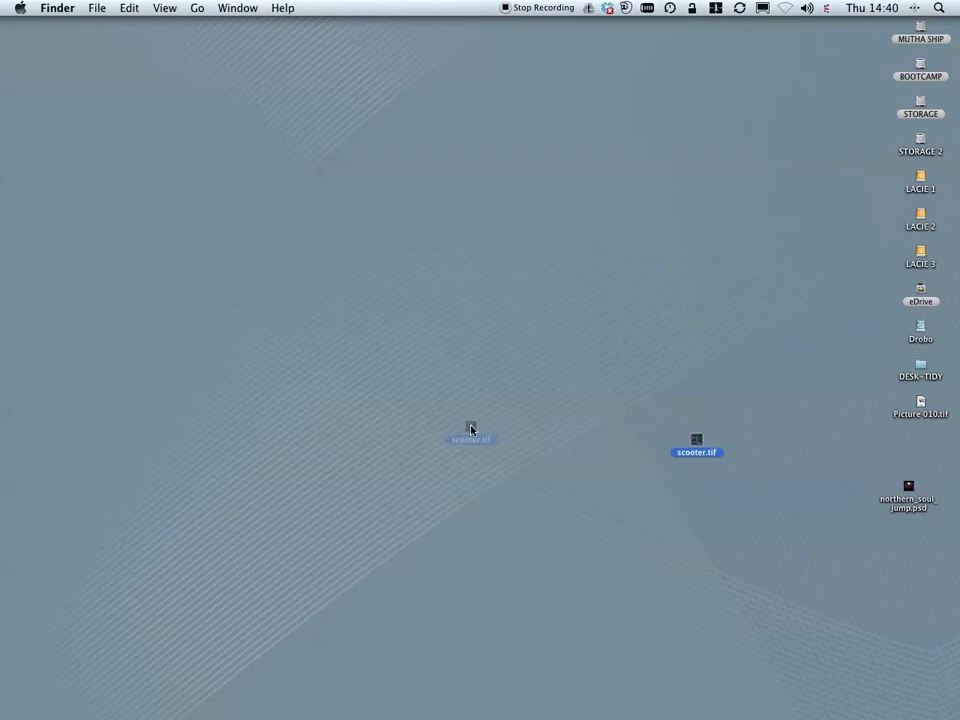
{"action": "left_click_drag", "start_coordinate": [472, 430], "coordinate": [305, 712]}
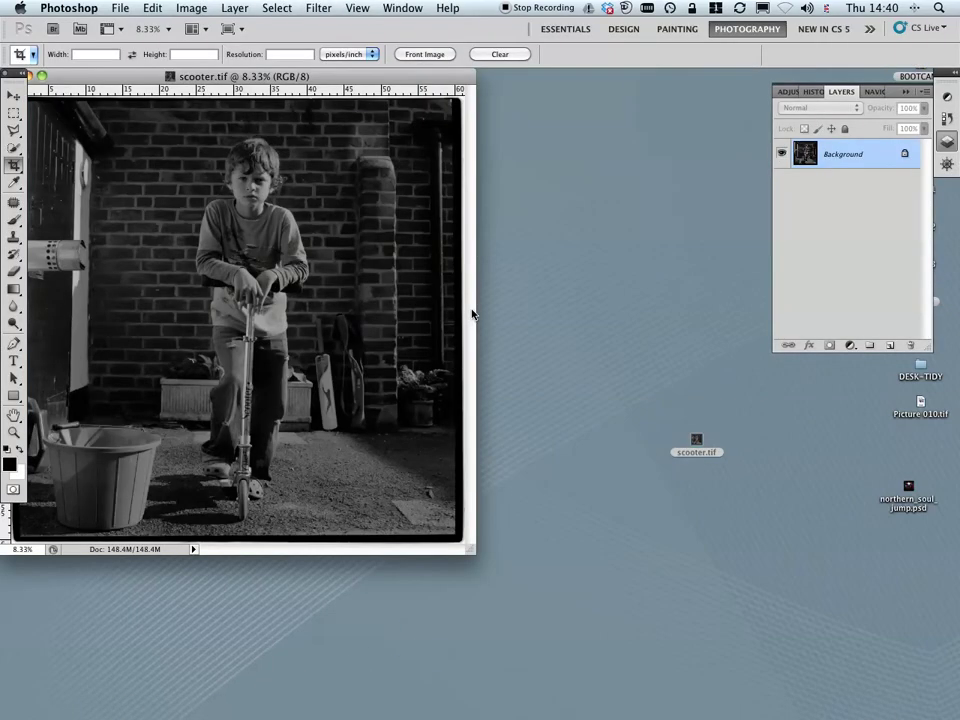
Step: Centre the scooter.tif window and switch to Full Screen Mode With Menu Bar
{"action": "left_click_drag", "start_coordinate": [397, 75], "coordinate": [637, 138]}
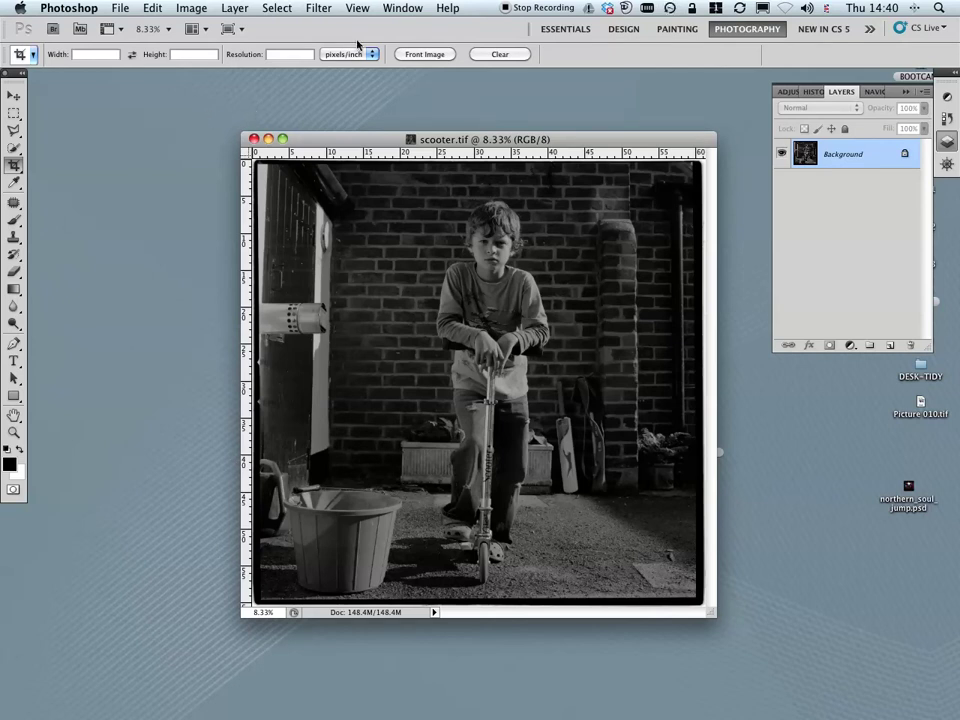
{"action": "left_click", "coordinate": [363, 9]}
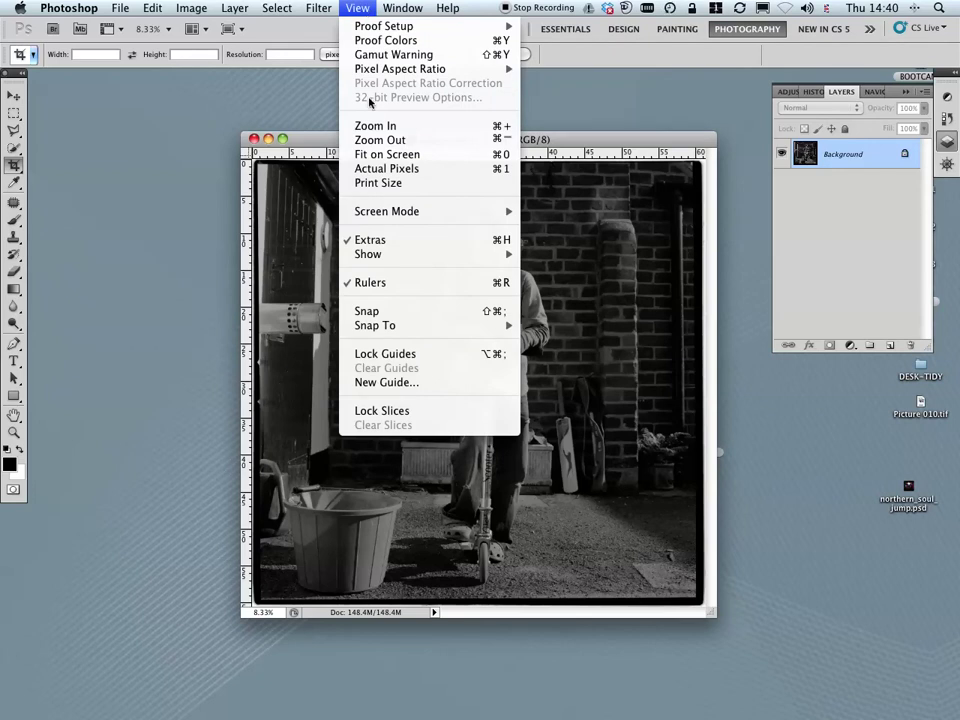
{"action": "mouse_move", "coordinate": [450, 211]}
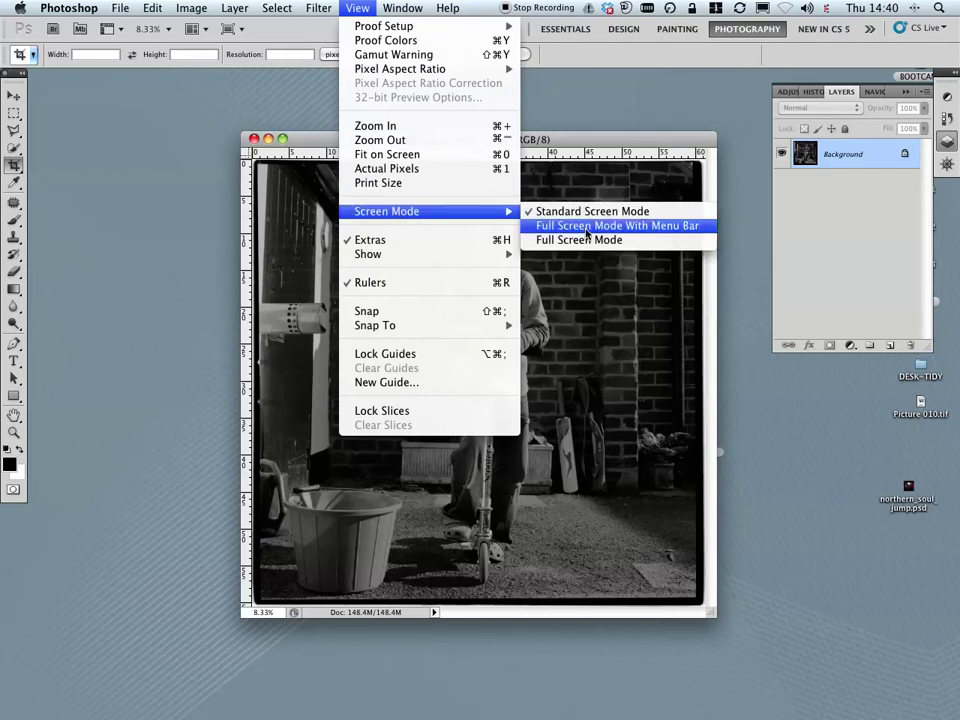
{"action": "left_click", "coordinate": [684, 232]}
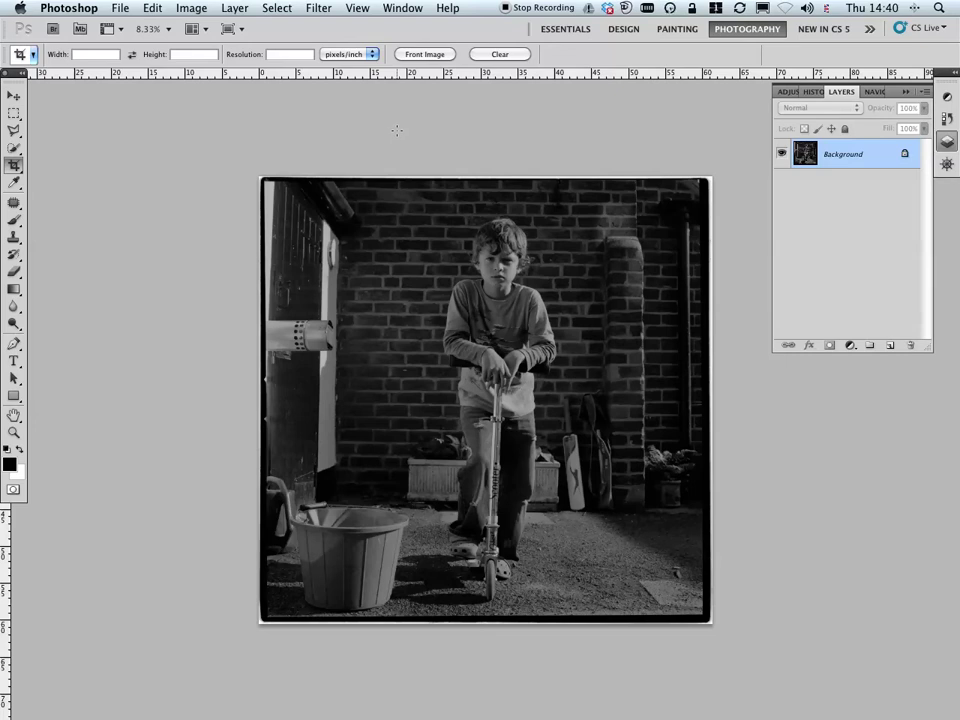
Step: View the photo at 100% actual pixels and show the Navigator panel
{"action": "left_click", "coordinate": [357, 9]}
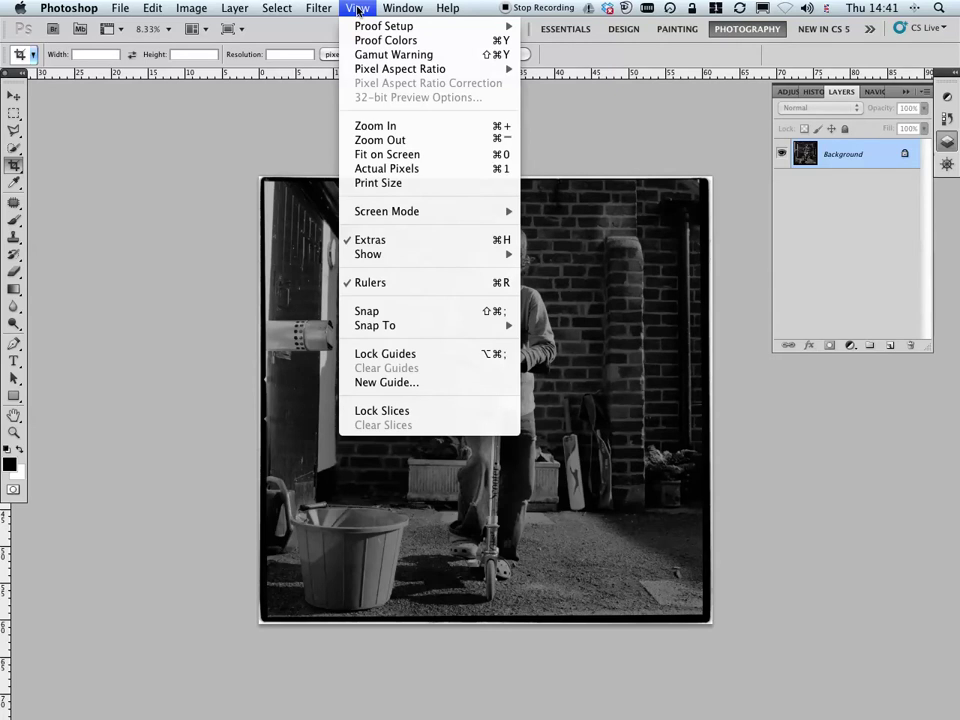
{"action": "left_click", "coordinate": [400, 168]}
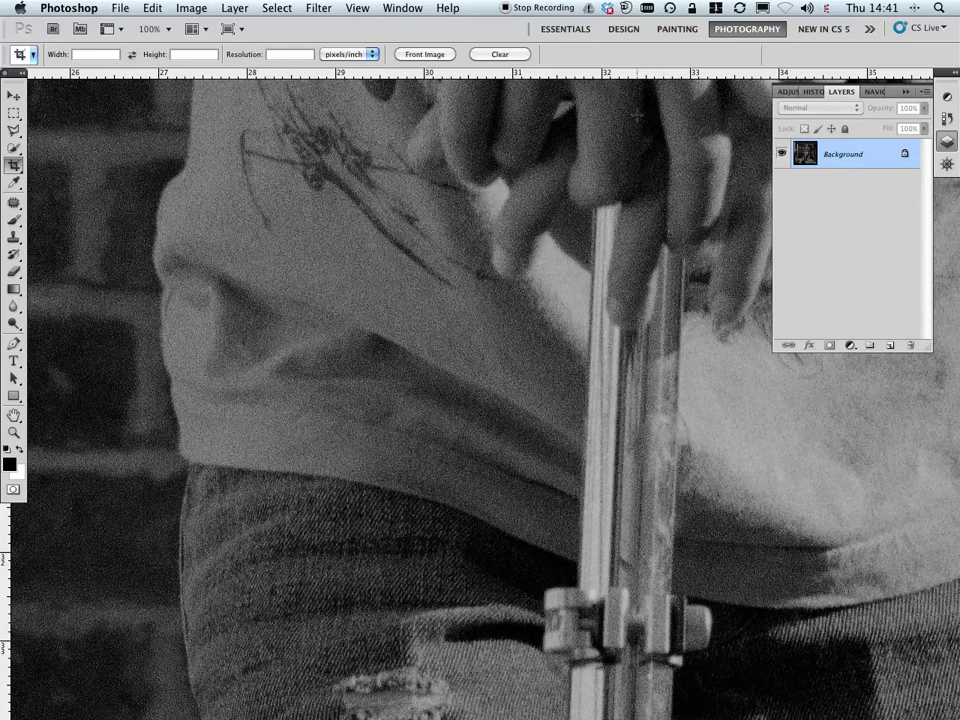
{"action": "left_click", "coordinate": [412, 9]}
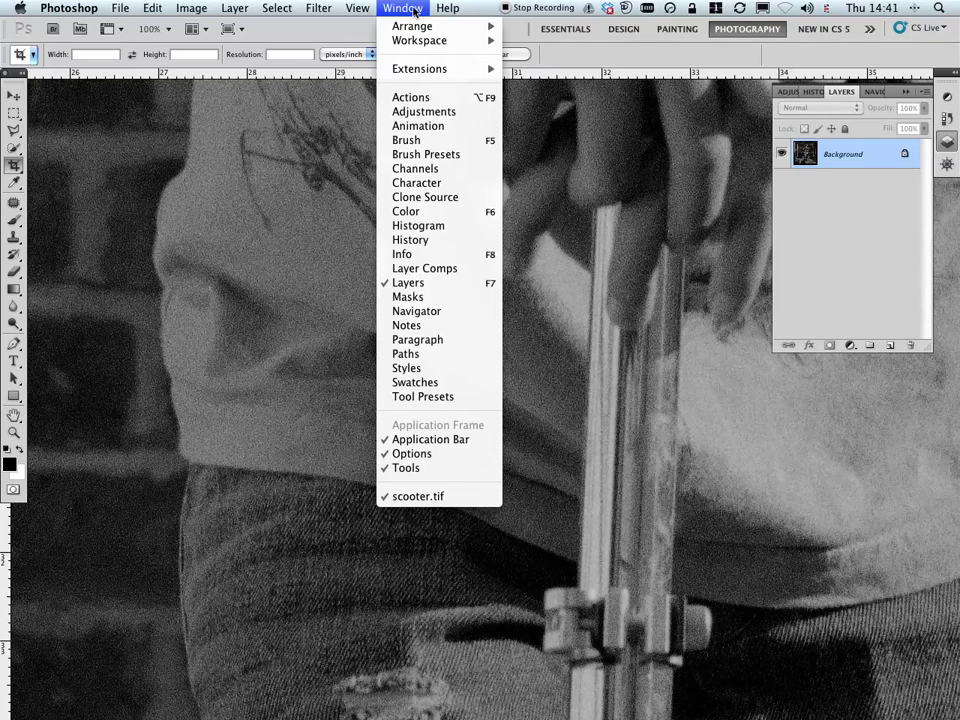
{"action": "left_click", "coordinate": [436, 312]}
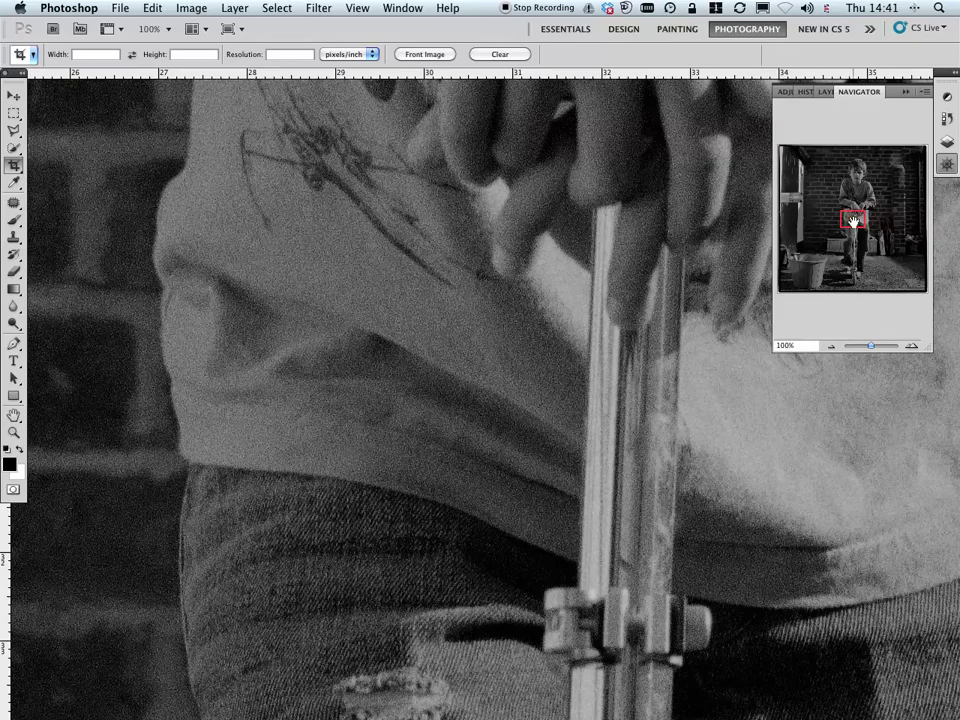
Step: Pan the view from the boy's X-wing T-shirt print up to his full face
{"action": "mouse_move", "coordinate": [853, 221]}
{"action": "left_mouse_down"}
{"action": "mouse_move", "coordinate": [850, 177]}
{"action": "mouse_move", "coordinate": [861, 163]}
{"action": "mouse_move", "coordinate": [845, 190]}
{"action": "mouse_move", "coordinate": [857, 204]}
{"action": "left_mouse_up"}
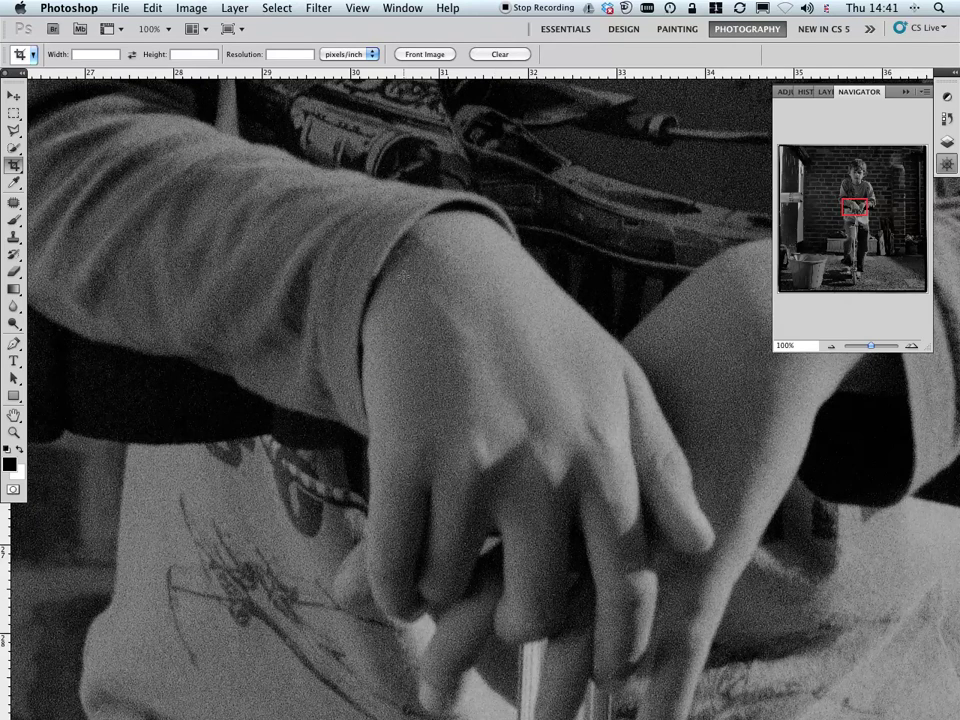
{"action": "key", "text": "space"}
{"action": "left_click_drag", "start_coordinate": [405, 276], "coordinate": [399, 401]}
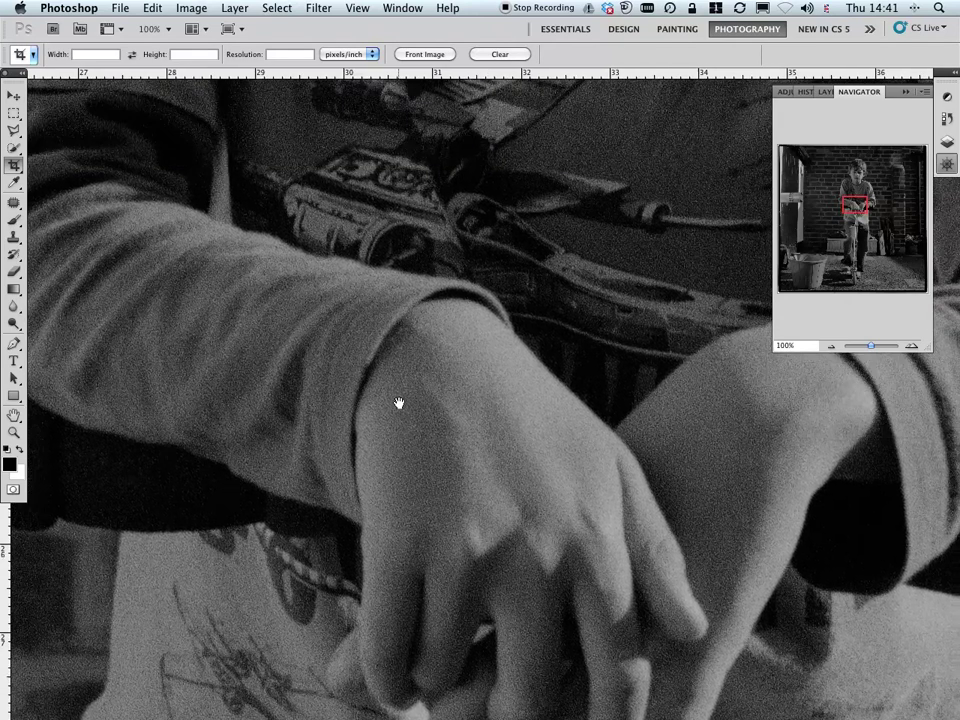
{"action": "left_click_drag", "start_coordinate": [455, 125], "coordinate": [437, 414]}
{"action": "left_click_drag", "start_coordinate": [443, 249], "coordinate": [467, 386]}
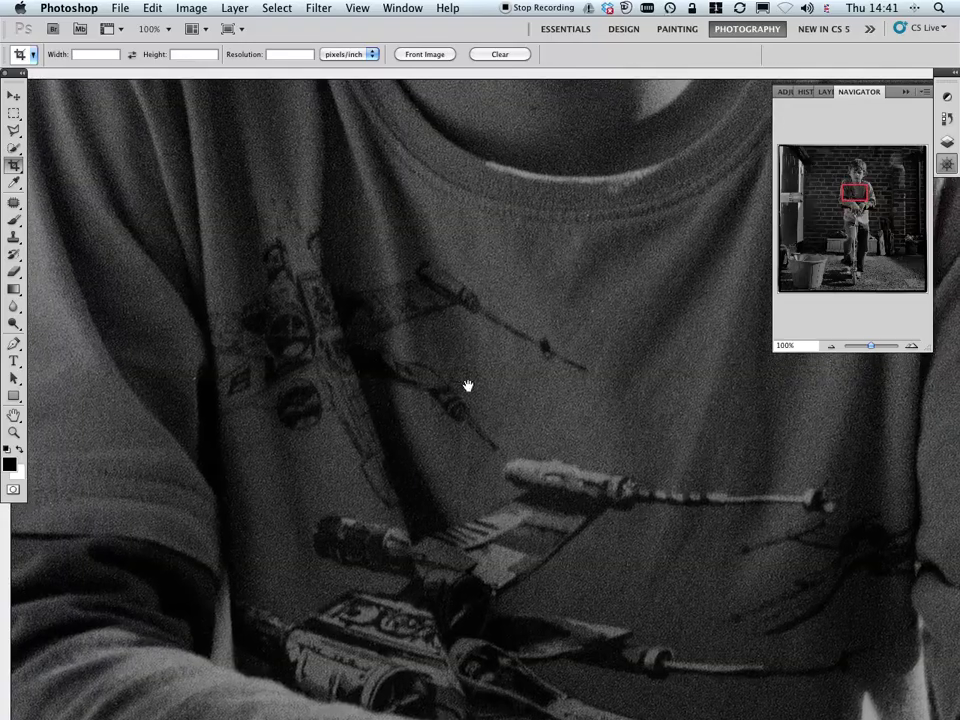
{"action": "left_click_drag", "start_coordinate": [463, 300], "coordinate": [463, 347]}
{"action": "mouse_move", "coordinate": [466, 120]}
{"action": "left_mouse_down"}
{"action": "mouse_move", "coordinate": [469, 270]}
{"action": "mouse_move", "coordinate": [450, 382]}
{"action": "left_mouse_up"}
{"action": "left_click_drag", "start_coordinate": [450, 146], "coordinate": [439, 313]}
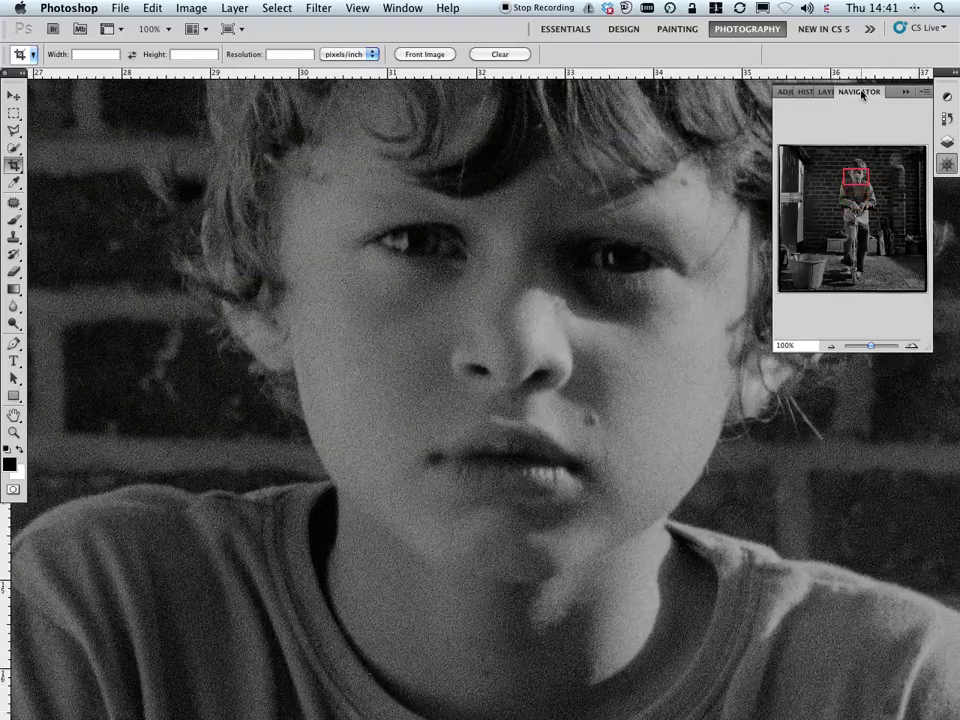
Step: Float the Navigator panel, close it, and recentre the view on the boy's face
{"action": "left_click_drag", "start_coordinate": [886, 95], "coordinate": [729, 137]}
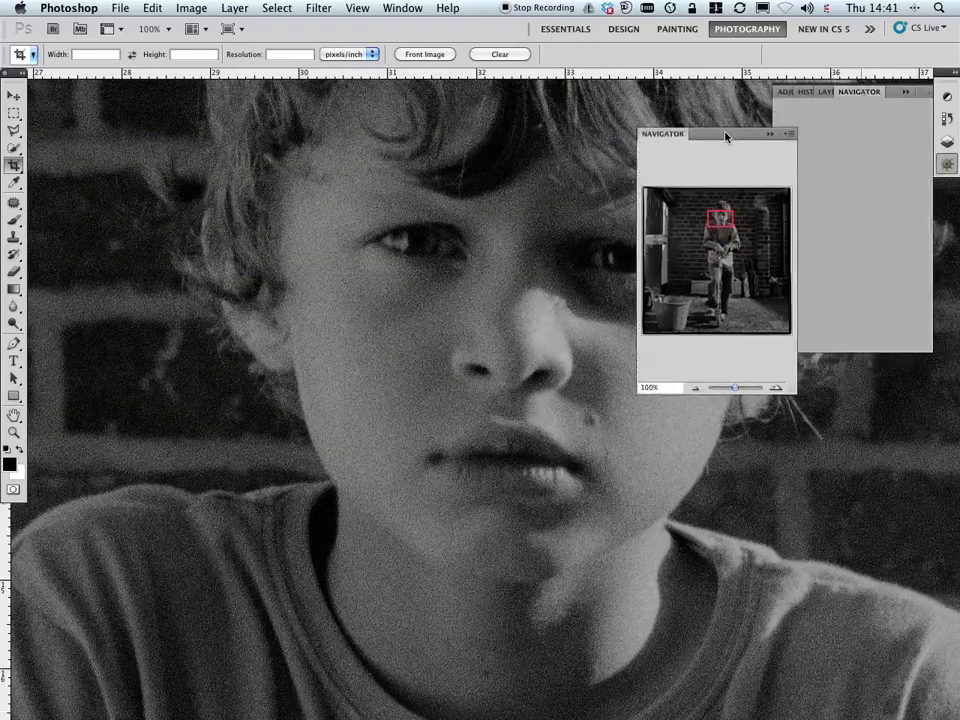
{"action": "left_click", "coordinate": [641, 124]}
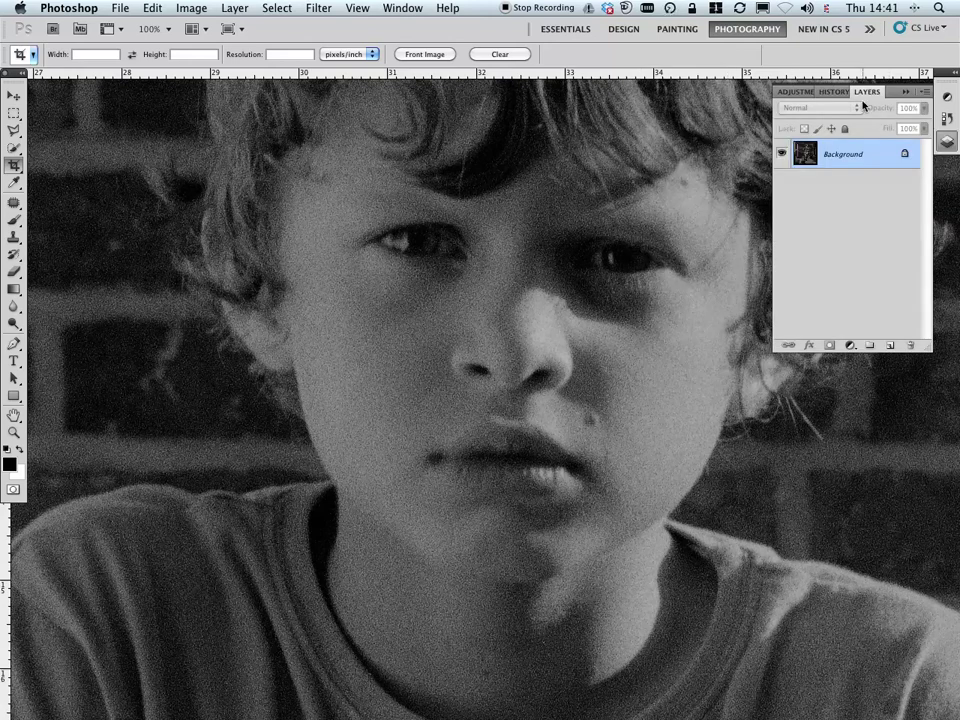
{"action": "left_click_drag", "start_coordinate": [534, 246], "coordinate": [507, 300]}
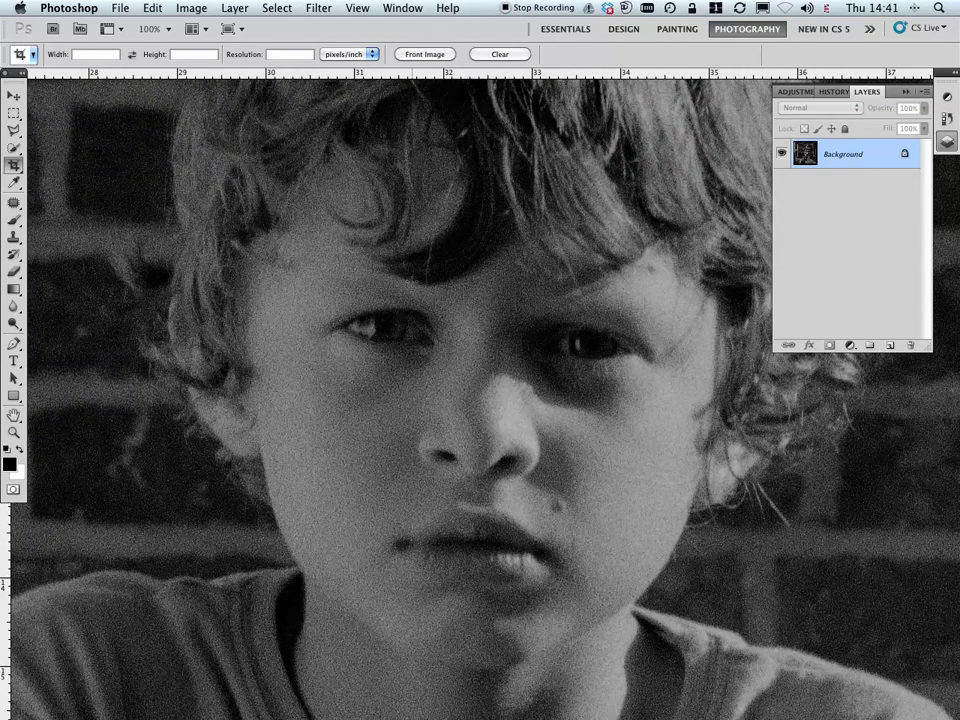
Step: Zoom out to 66.7% and then 33.3%, and finally fit the whole photo on screen
{"action": "left_click", "coordinate": [358, 8]}
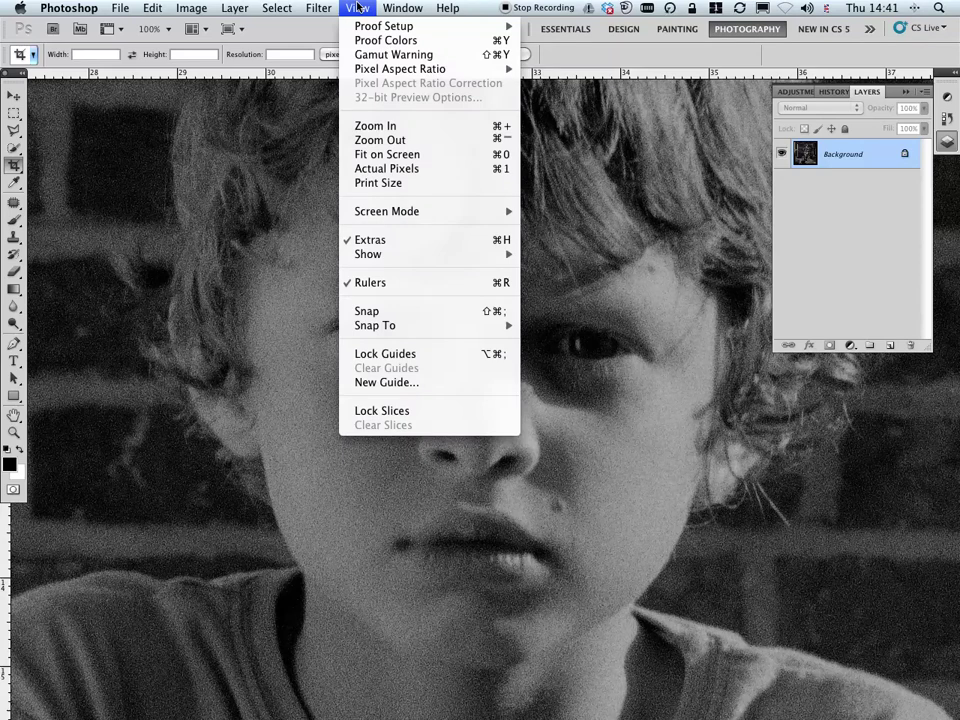
{"action": "left_click", "coordinate": [383, 139]}
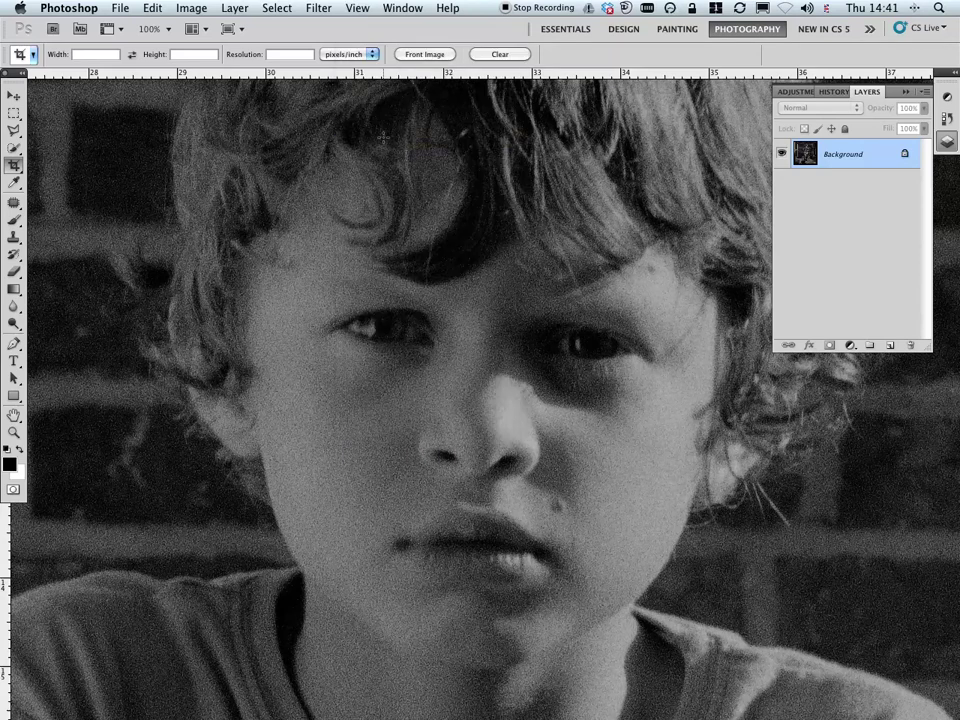
{"action": "left_click", "coordinate": [358, 8]}
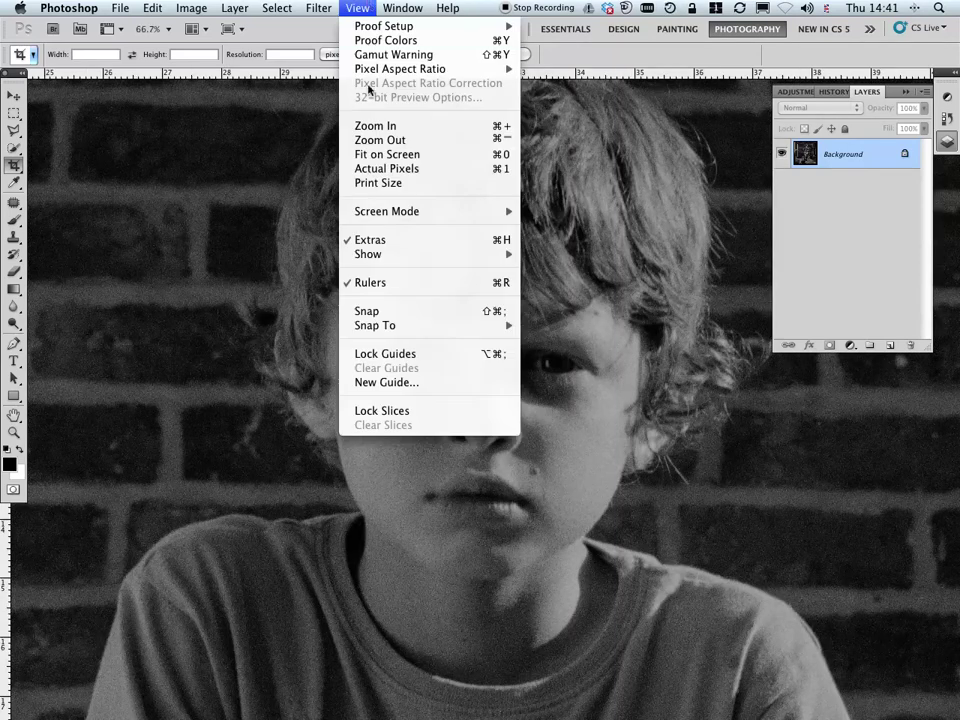
{"action": "left_click", "coordinate": [498, 141]}
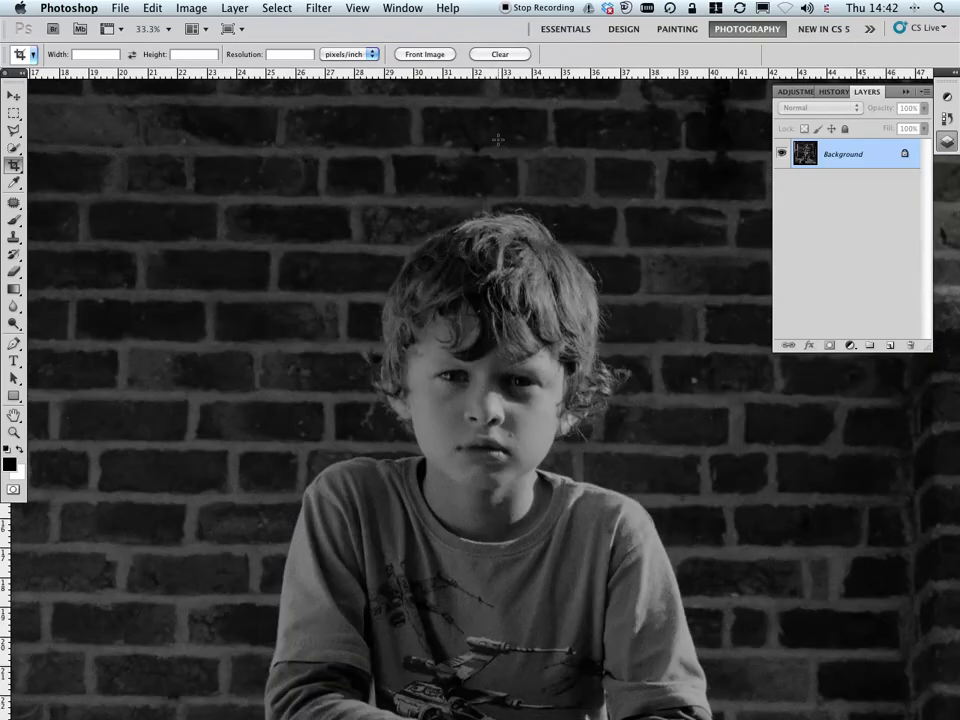
{"action": "left_click", "coordinate": [360, 8]}
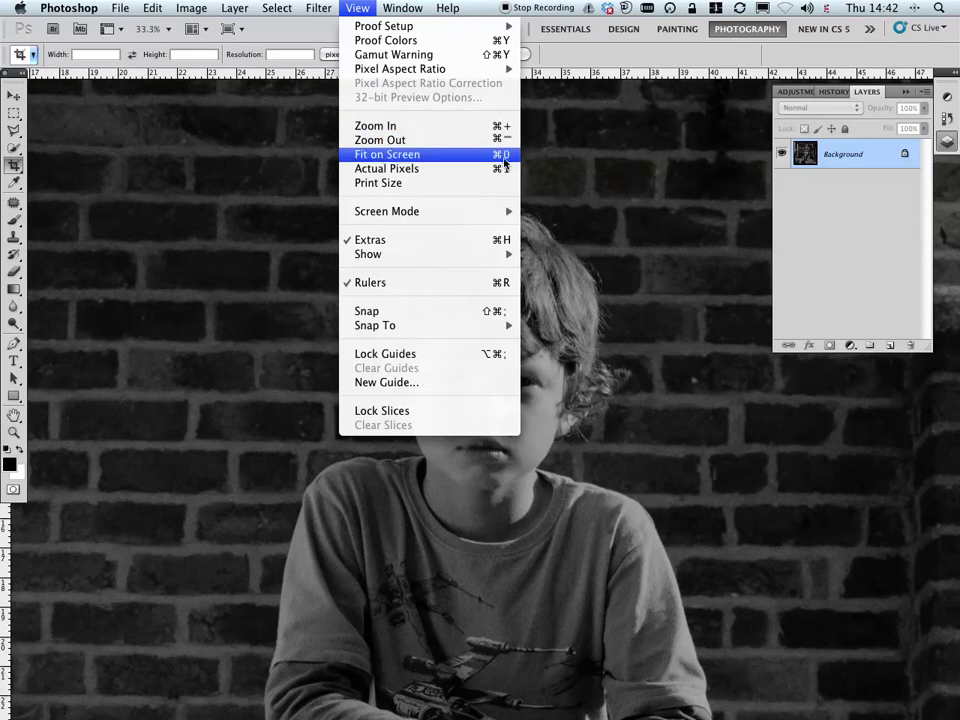
{"action": "left_click", "coordinate": [500, 155]}
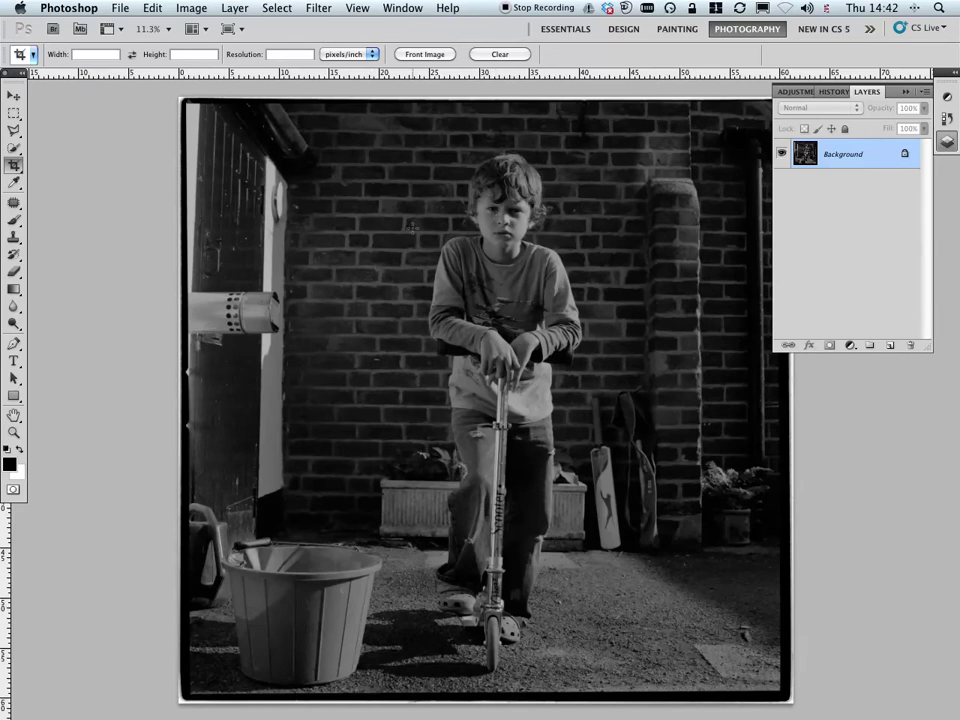
{"action": "left_click", "coordinate": [191, 8]}
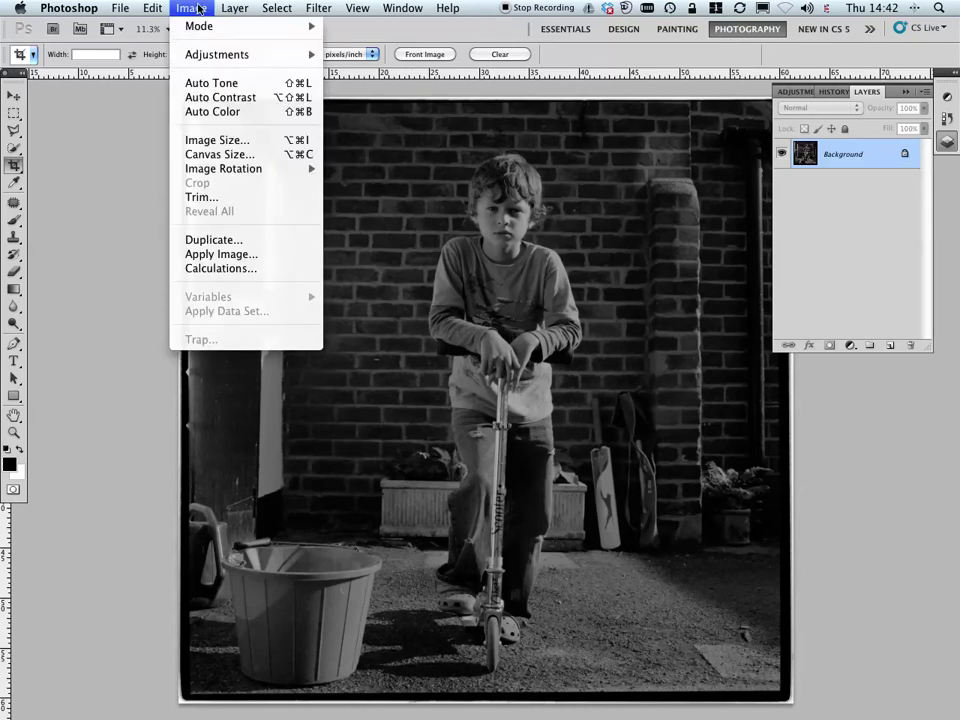
{"action": "mouse_move", "coordinate": [208, 64]}
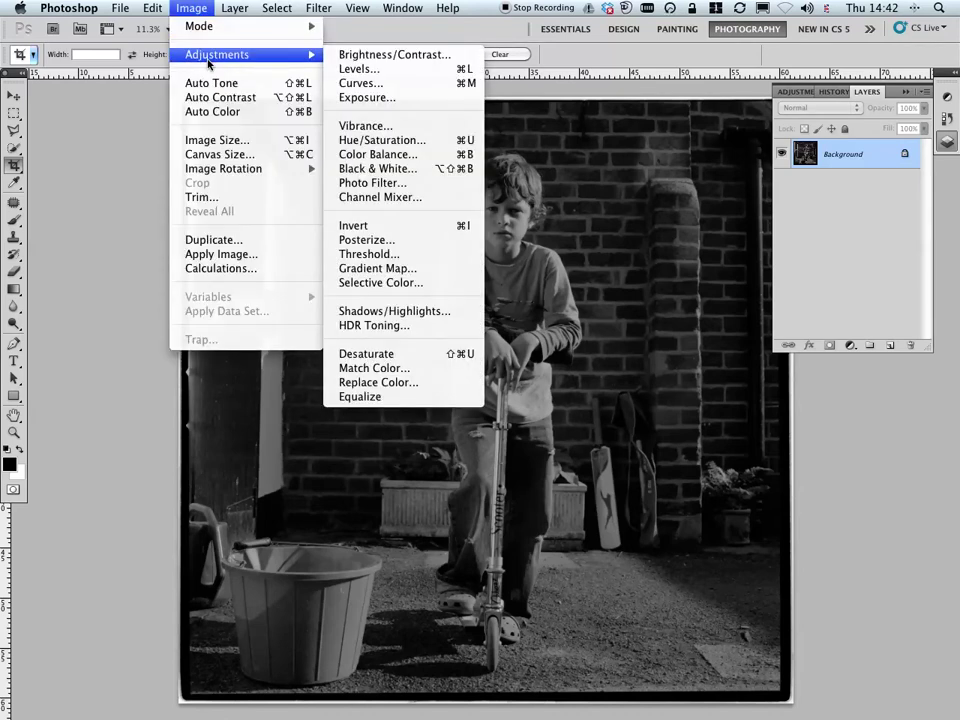
{"action": "left_click", "coordinate": [127, 160]}
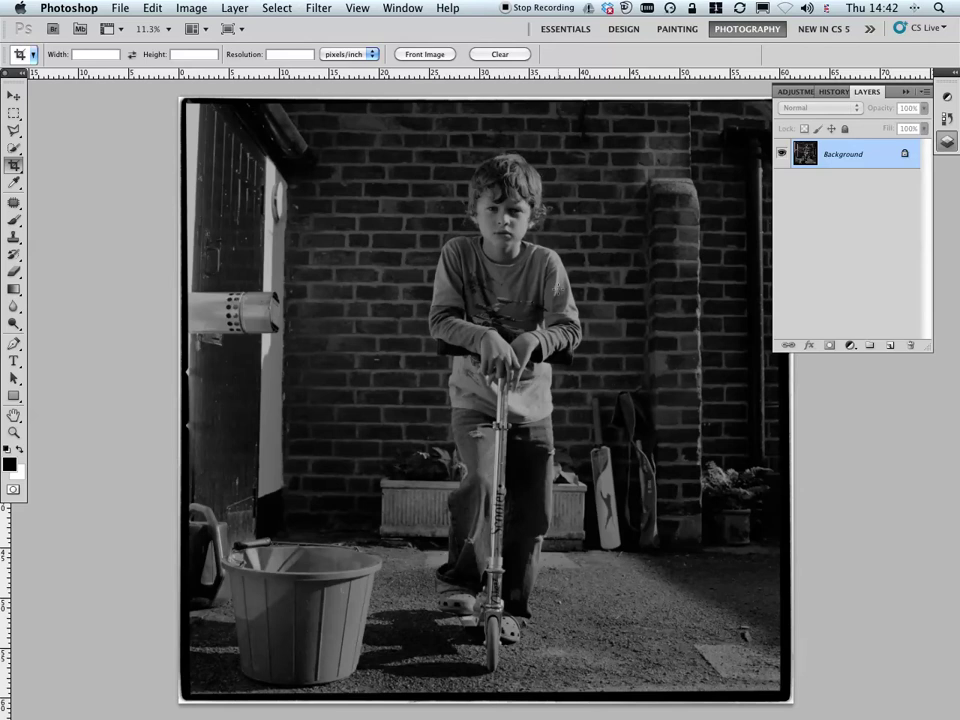
{"action": "key", "text": "super+i"}
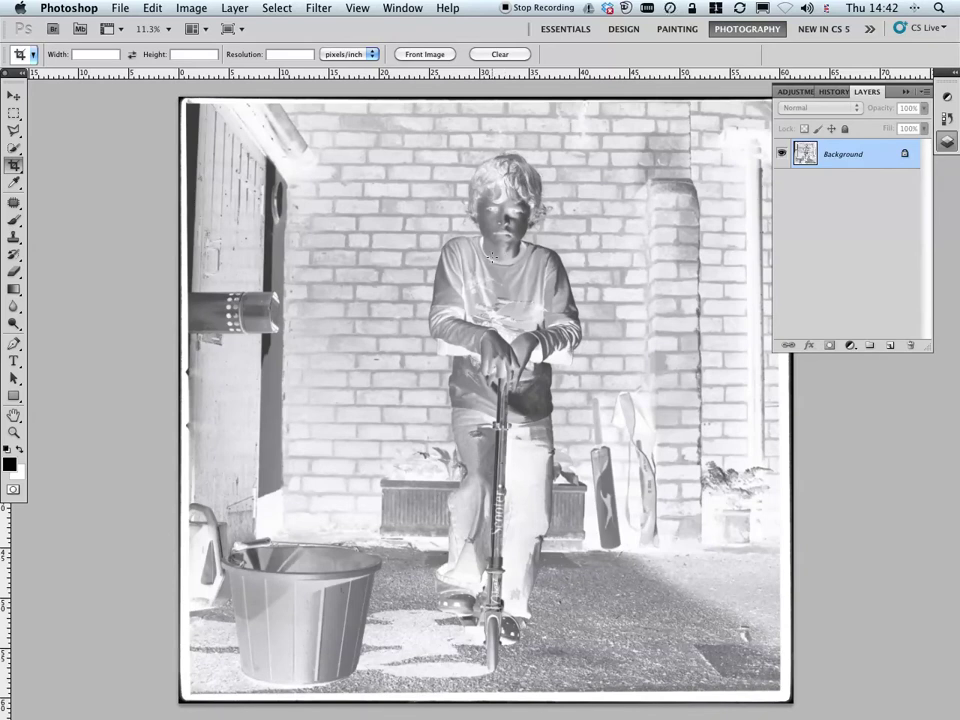
{"action": "key", "text": "super+i"}
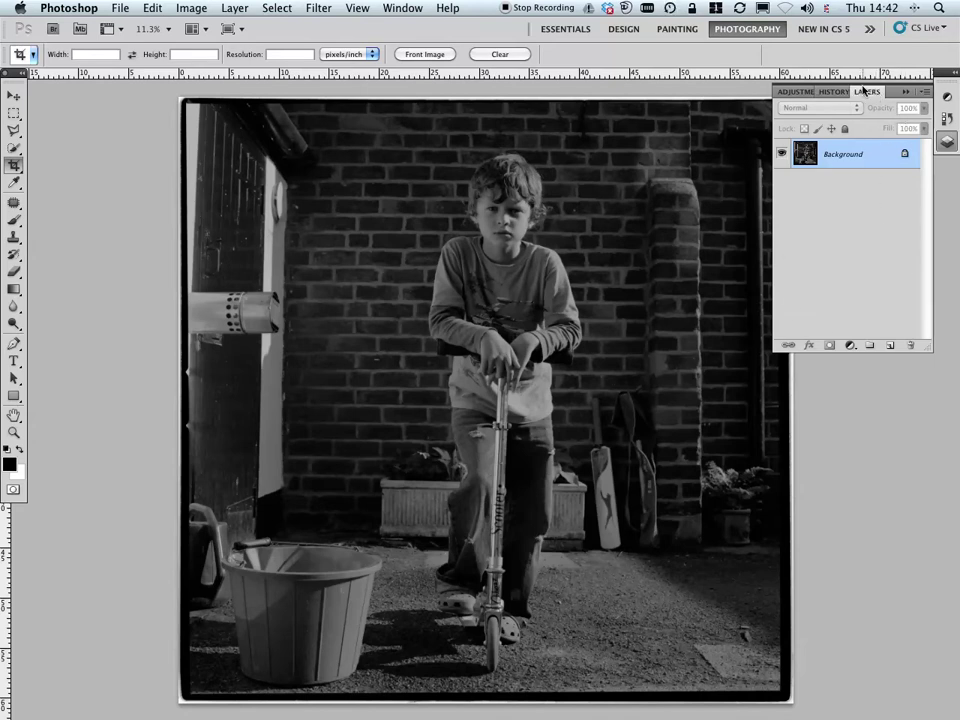
Step: Add a Curves adjustment layer above the Background
{"action": "left_click", "coordinate": [390, 8]}
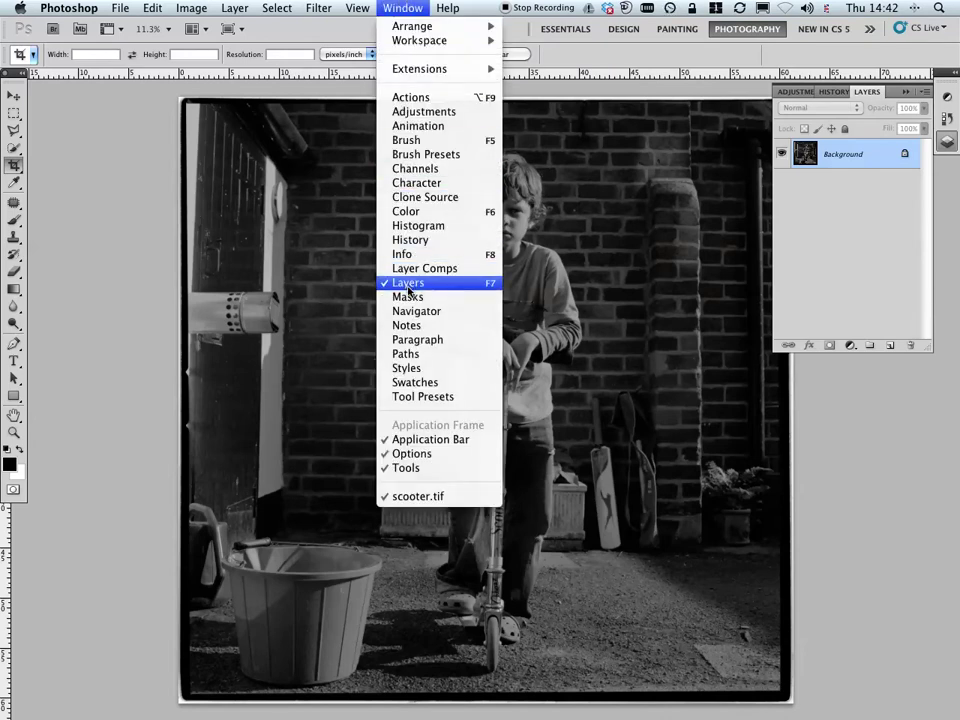
{"action": "left_click", "coordinate": [889, 268]}
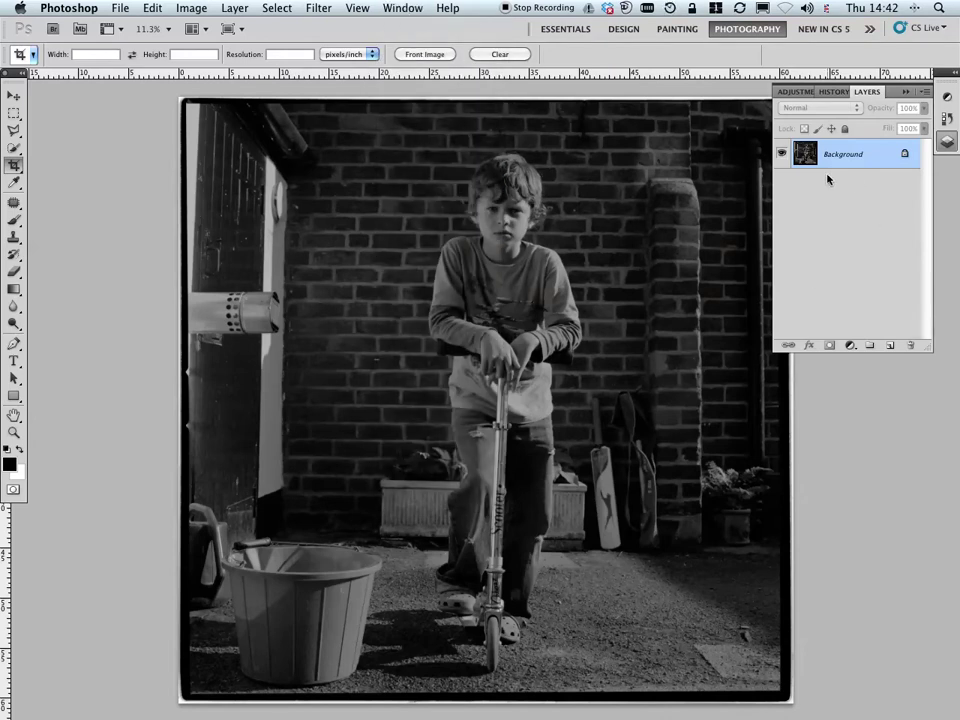
{"action": "left_click", "coordinate": [849, 344]}
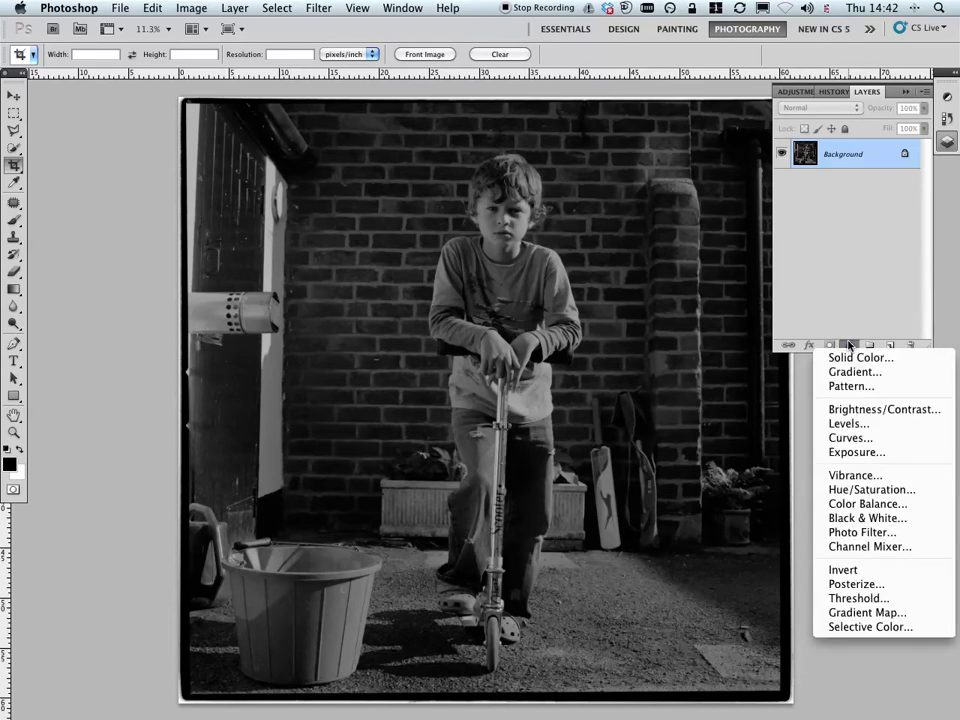
{"action": "left_click", "coordinate": [848, 438]}
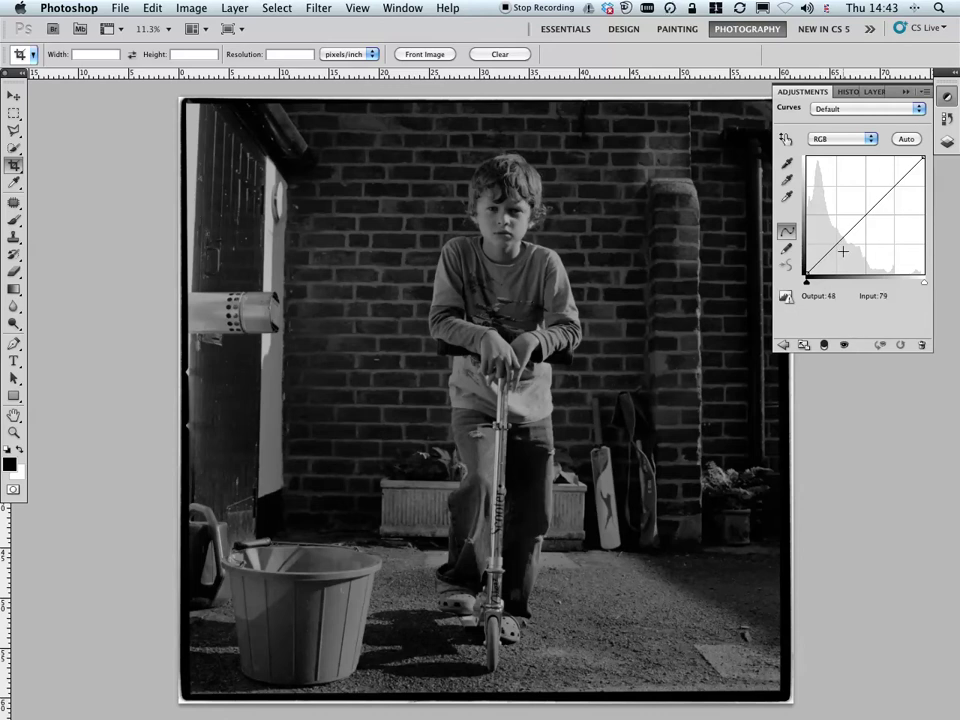
Step: Toggle Curves 1 visibility to compare, then reopen its curve settings
{"action": "left_click", "coordinate": [876, 92]}
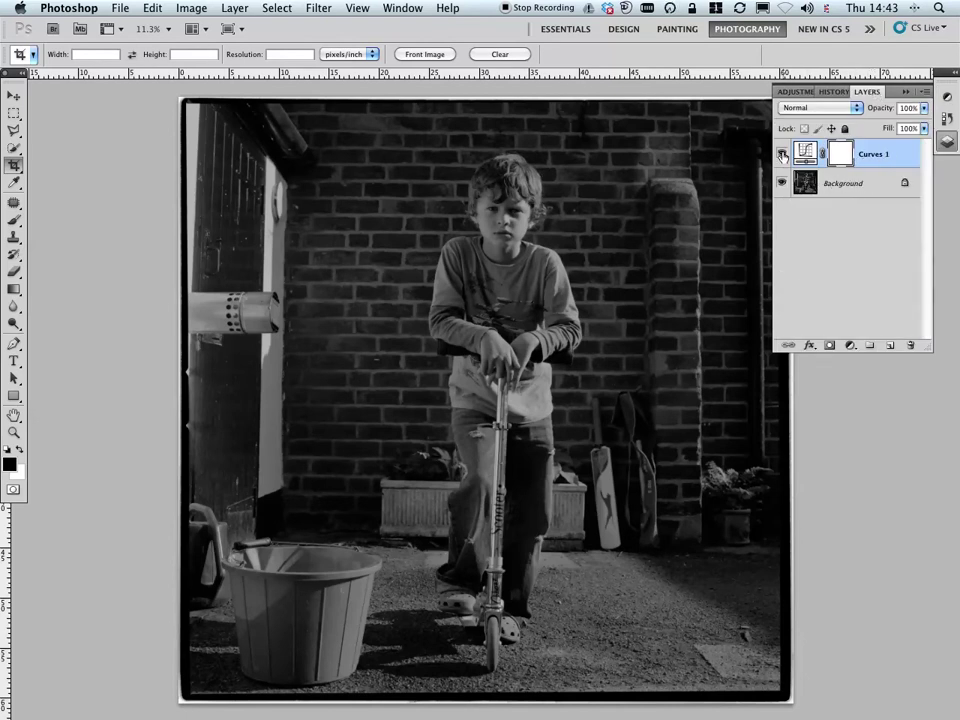
{"action": "left_click", "coordinate": [782, 153]}
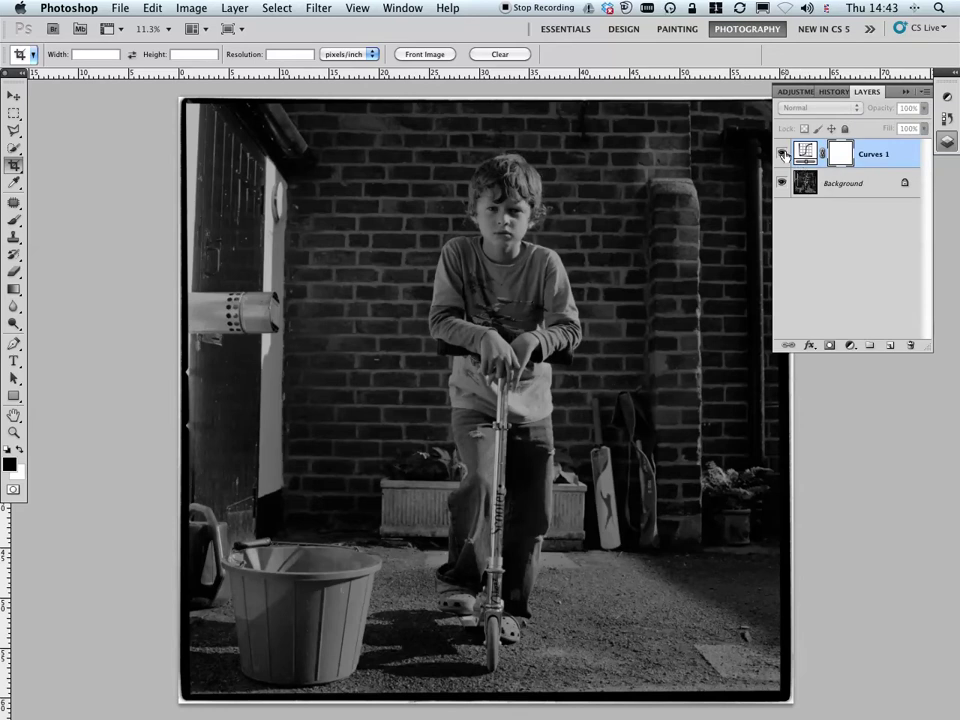
{"action": "left_click", "coordinate": [782, 153]}
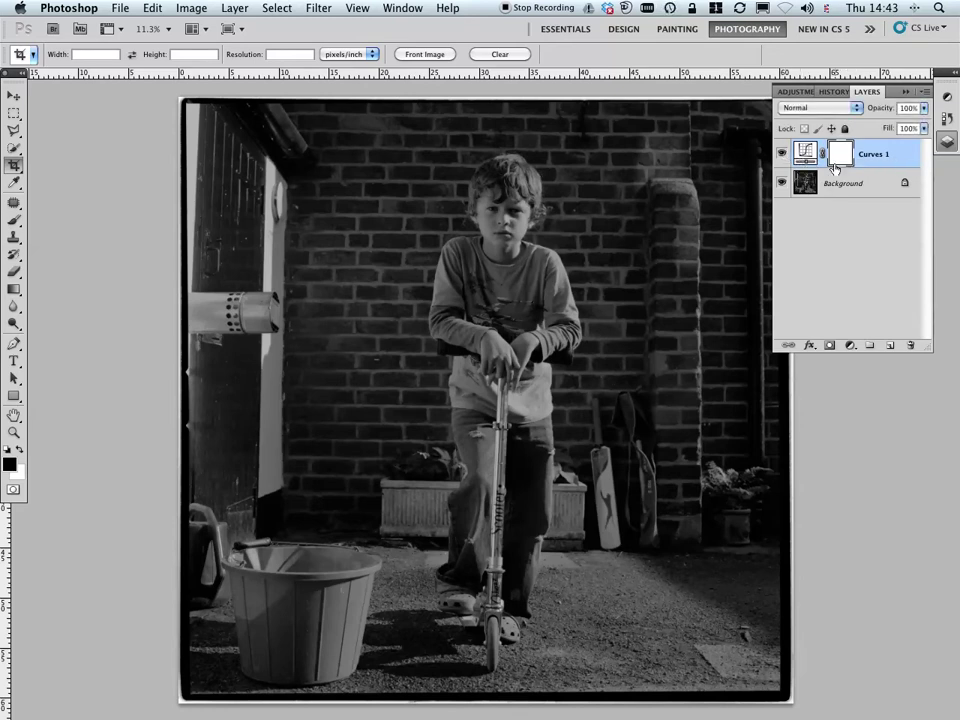
{"action": "left_click", "coordinate": [806, 153]}
{"action": "double_click", "coordinate": [806, 153]}
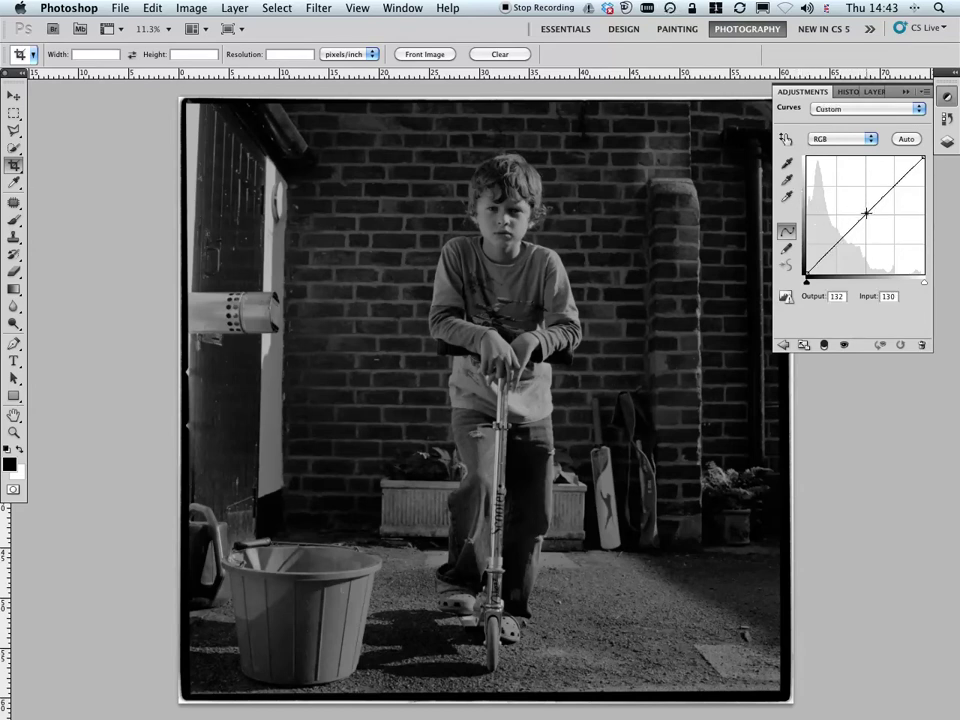
Step: Lift a midtone point and add a raised shadows point to brighten the photo
{"action": "left_click_drag", "start_coordinate": [866, 213], "coordinate": [855, 201]}
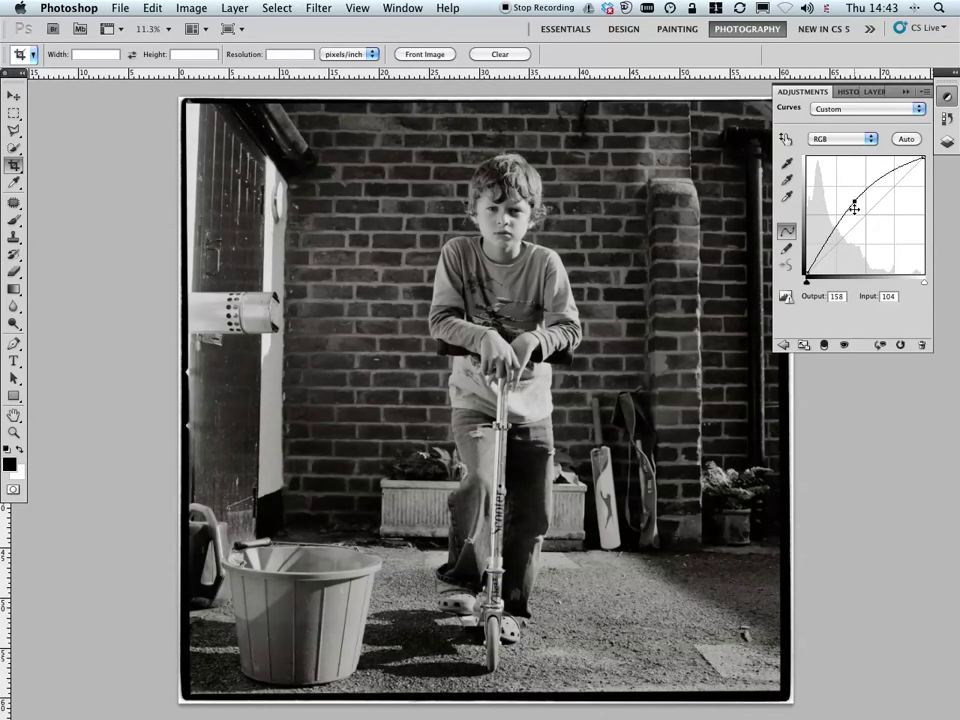
{"action": "left_click_drag", "start_coordinate": [855, 202], "coordinate": [853, 200]}
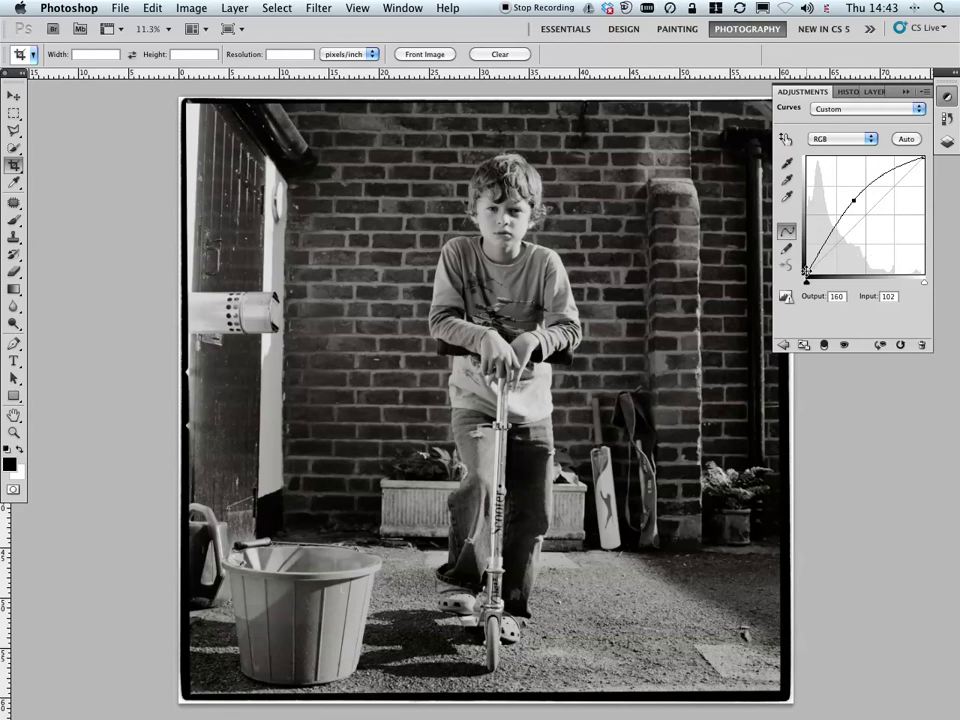
{"action": "left_click", "coordinate": [830, 235]}
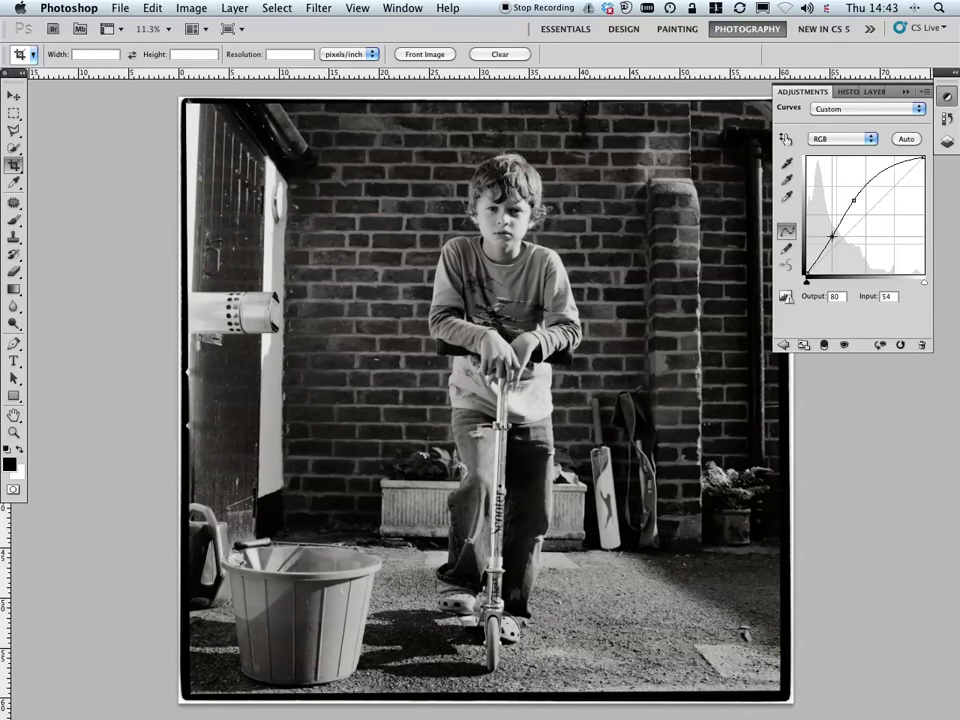
{"action": "mouse_move", "coordinate": [830, 235]}
{"action": "left_mouse_down"}
{"action": "mouse_move", "coordinate": [822, 226]}
{"action": "mouse_move", "coordinate": [834, 233]}
{"action": "left_mouse_up"}
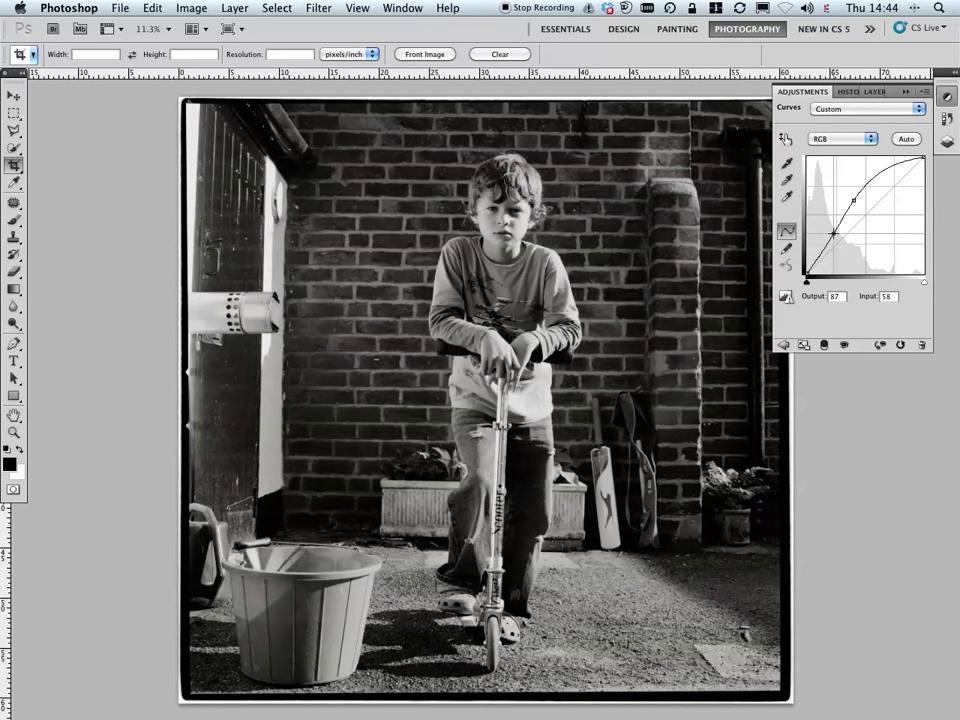
{"action": "left_click_drag", "start_coordinate": [833, 233], "coordinate": [834, 233]}
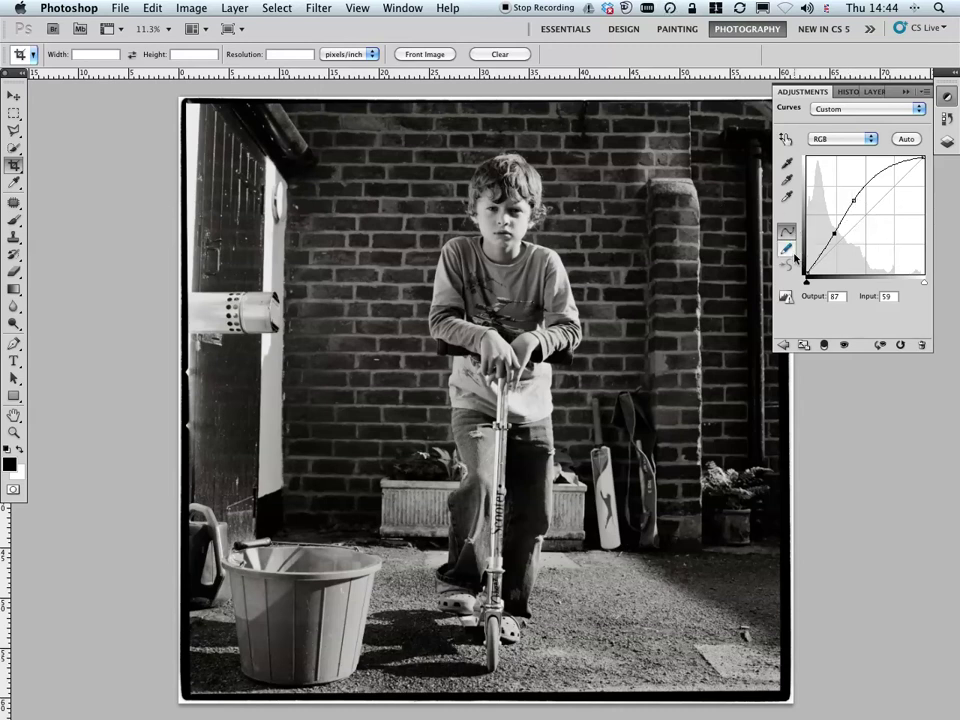
Step: Fine-tune the curve points and add a highlights point lifting input 166 to 230
{"action": "left_click", "coordinate": [854, 201]}
{"action": "key", "text": "Up"}
{"action": "key", "text": "Up"}
{"action": "key", "text": "Left"}
{"action": "key", "text": "Left"}
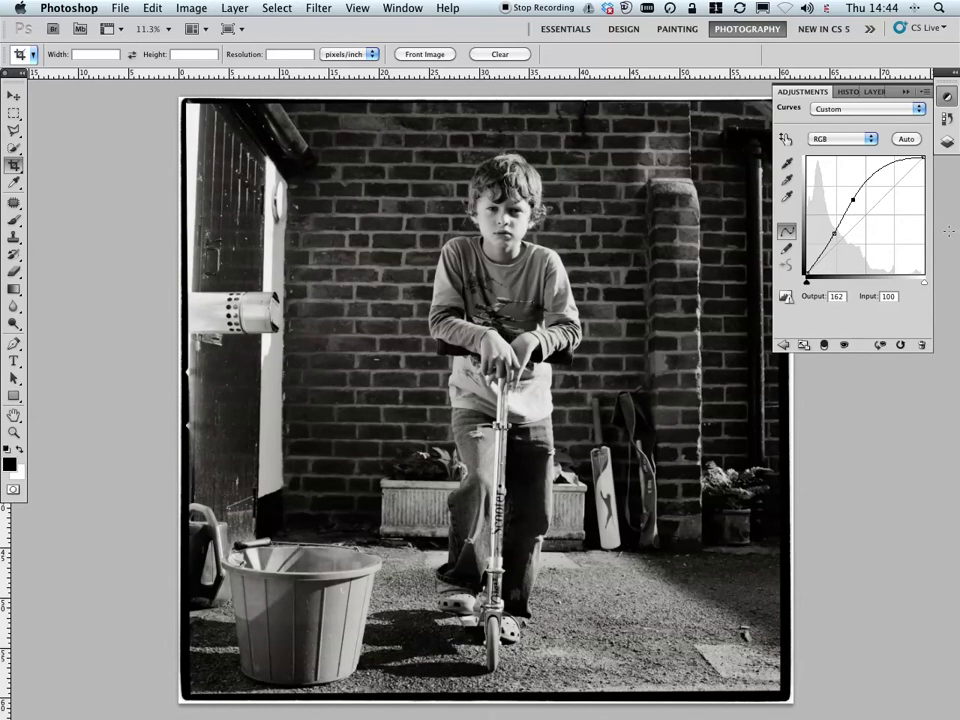
{"action": "key", "text": "Up"}
{"action": "key", "text": "Up"}
{"action": "key", "text": "Left"}
{"action": "key", "text": "Left"}
{"action": "key", "text": "Down"}
{"action": "key", "text": "Down"}
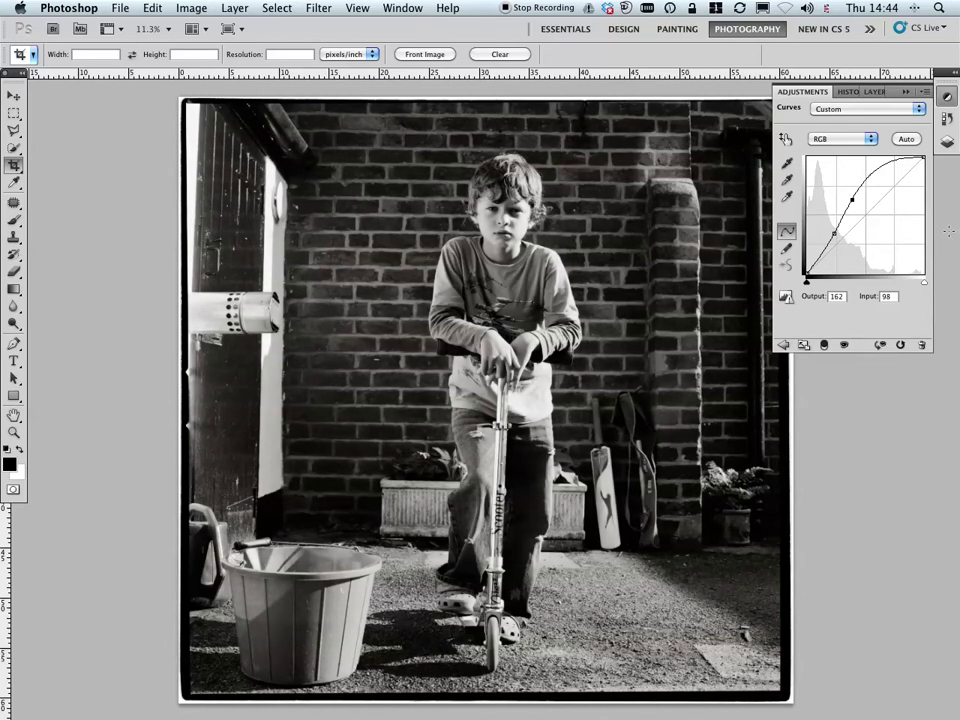
{"action": "left_click", "coordinate": [787, 229]}
{"action": "key", "text": "Up"}
{"action": "key", "text": "Up"}
{"action": "left_click", "coordinate": [880, 168]}
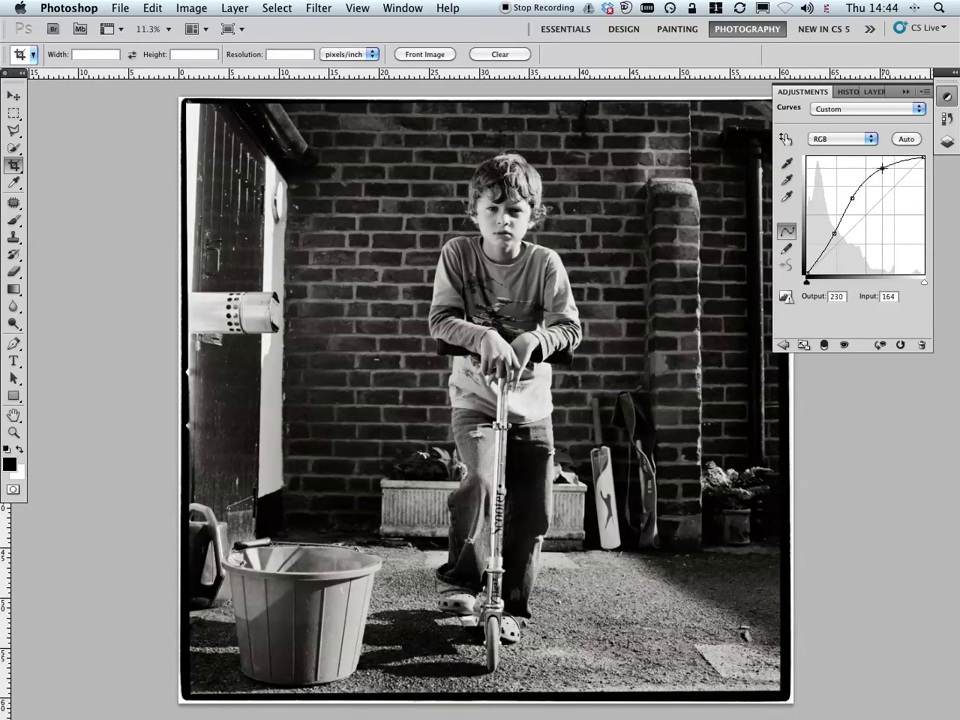
{"action": "key", "text": "Up"}
{"action": "key", "text": "Up"}
{"action": "key", "text": "Up"}
{"action": "key", "text": "Up"}
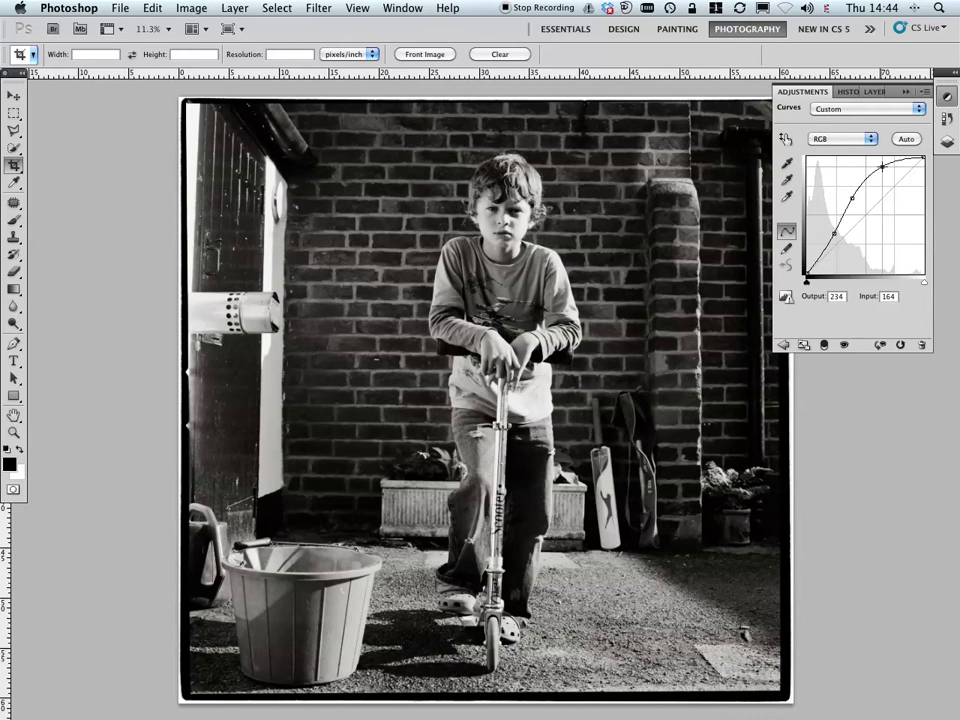
{"action": "left_click_drag", "start_coordinate": [881, 166], "coordinate": [883, 168]}
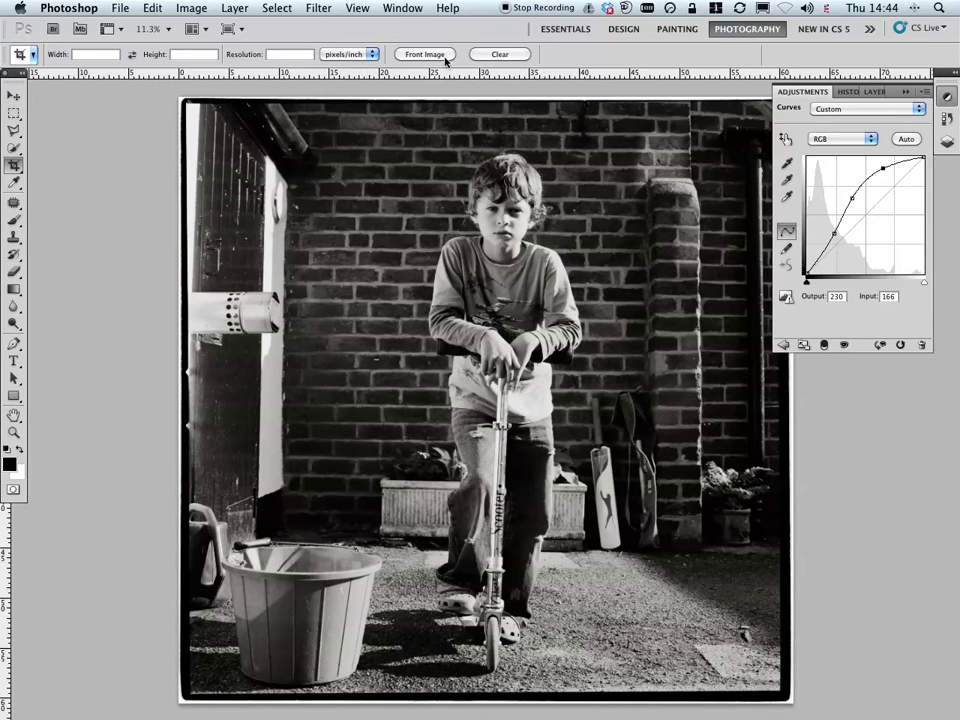
Step: Zoom in to inspect the boy's hands and face, then refit the photo and show the layer list
{"action": "key", "text": "super+equal"}
{"action": "key", "text": "super+equal"}
{"action": "key", "text": "super+equal"}
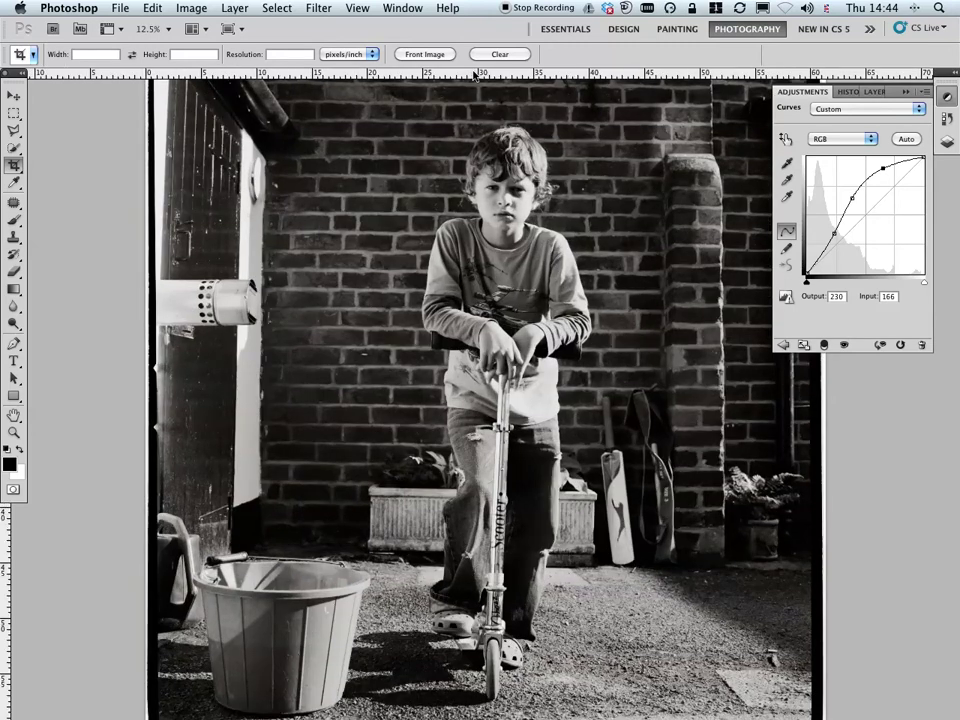
{"action": "key", "text": "super+equal"}
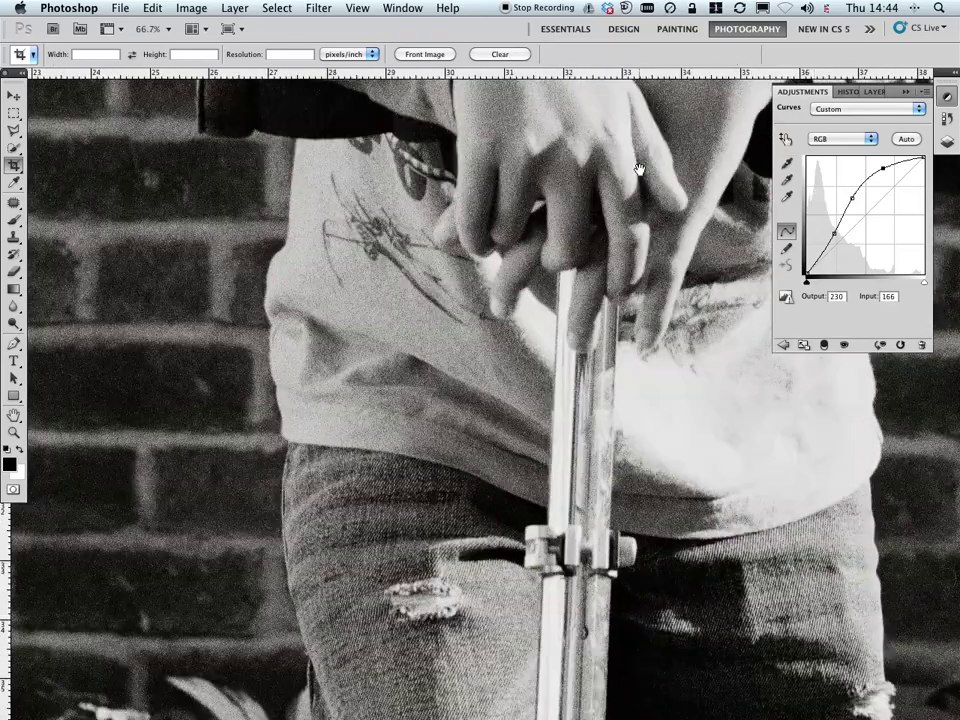
{"action": "scroll", "coordinate": [590, 309], "scroll_direction": "up", "scroll_amount": 10}
{"action": "left_click_drag", "start_coordinate": [590, 309], "coordinate": [555, 600]}
{"action": "left_click_drag", "start_coordinate": [527, 172], "coordinate": [555, 413]}
{"action": "scroll", "coordinate": [555, 413], "scroll_direction": "down", "scroll_amount": 2}
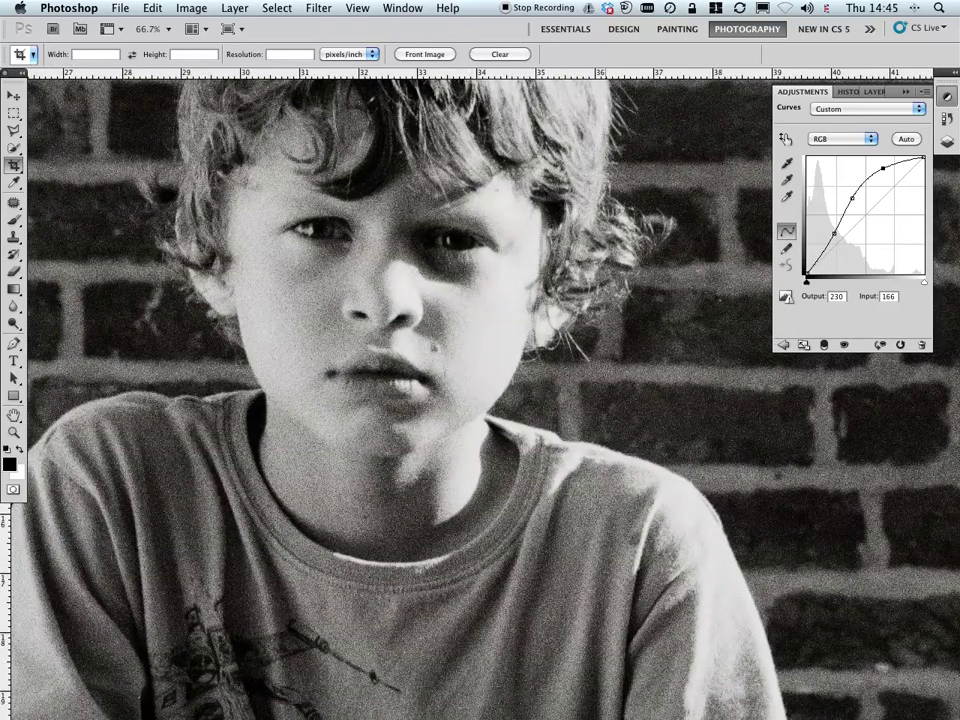
{"action": "key", "text": "super+0"}
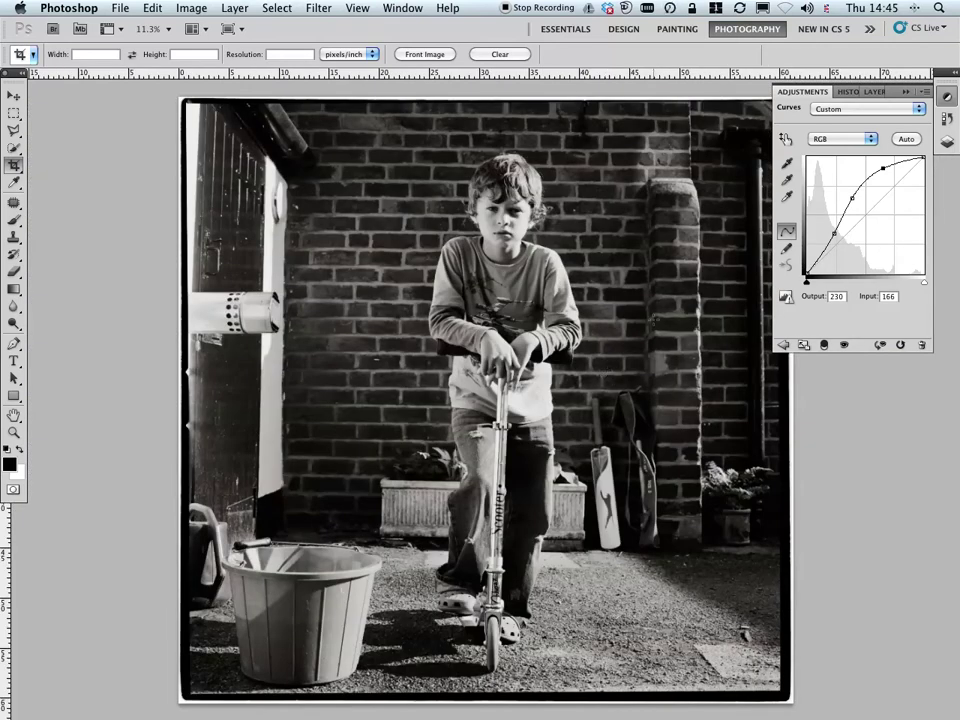
{"action": "left_click", "coordinate": [869, 92]}
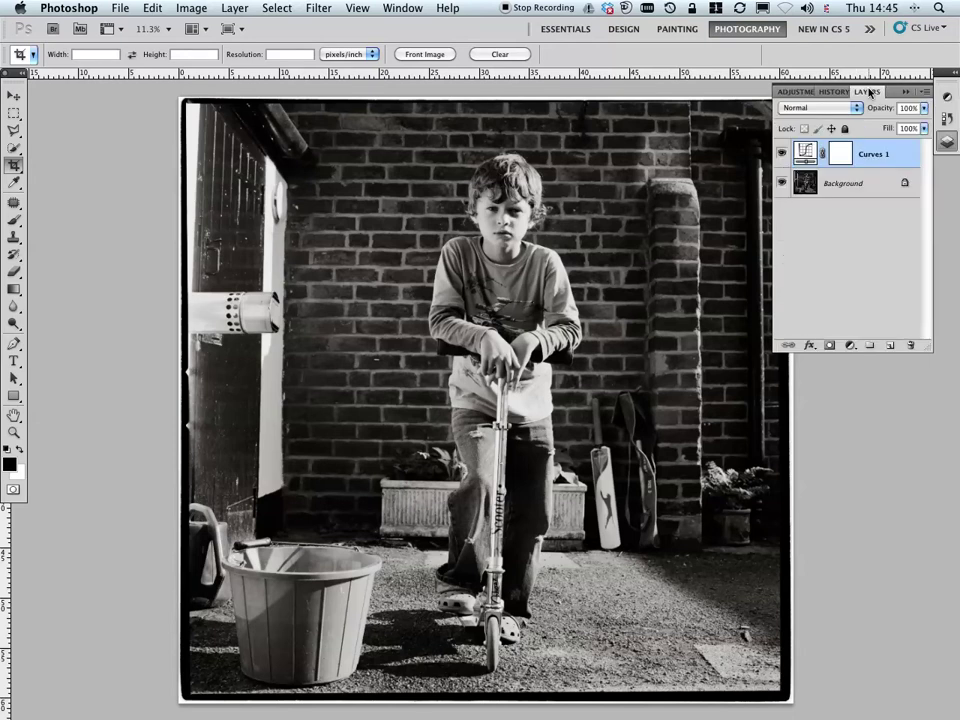
Step: Select the Dodge tool, set to Highlights at 50% exposure with Protect Tones on
{"action": "left_click", "coordinate": [13, 324]}
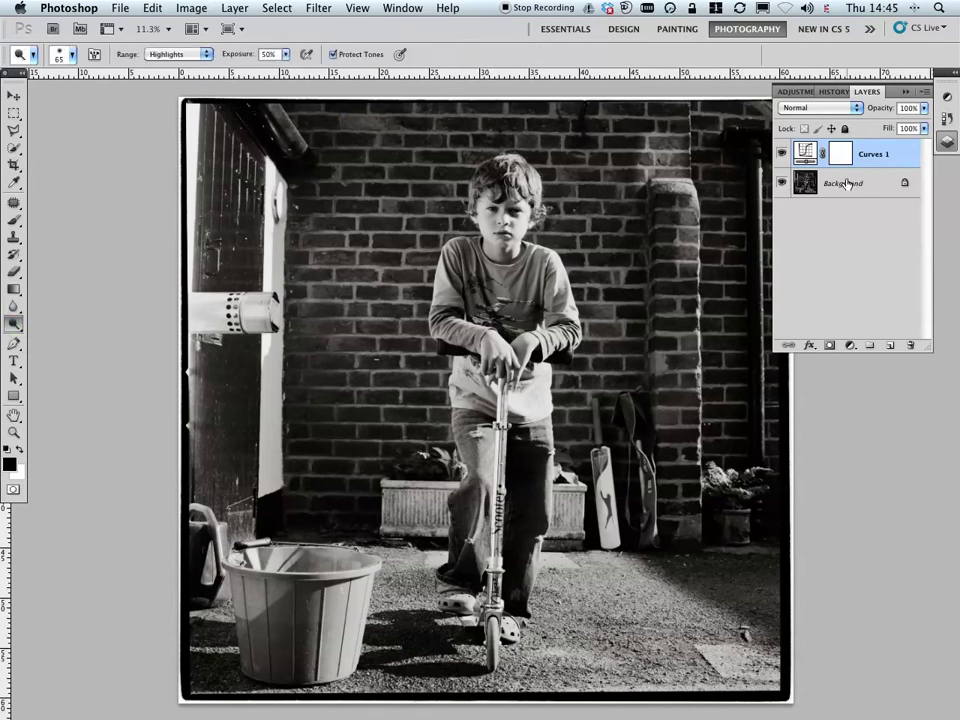
Step: Select the Background layer, enlarge the Dodge brush to 500 px, and begin renaming the layer
{"action": "left_click", "coordinate": [847, 183]}
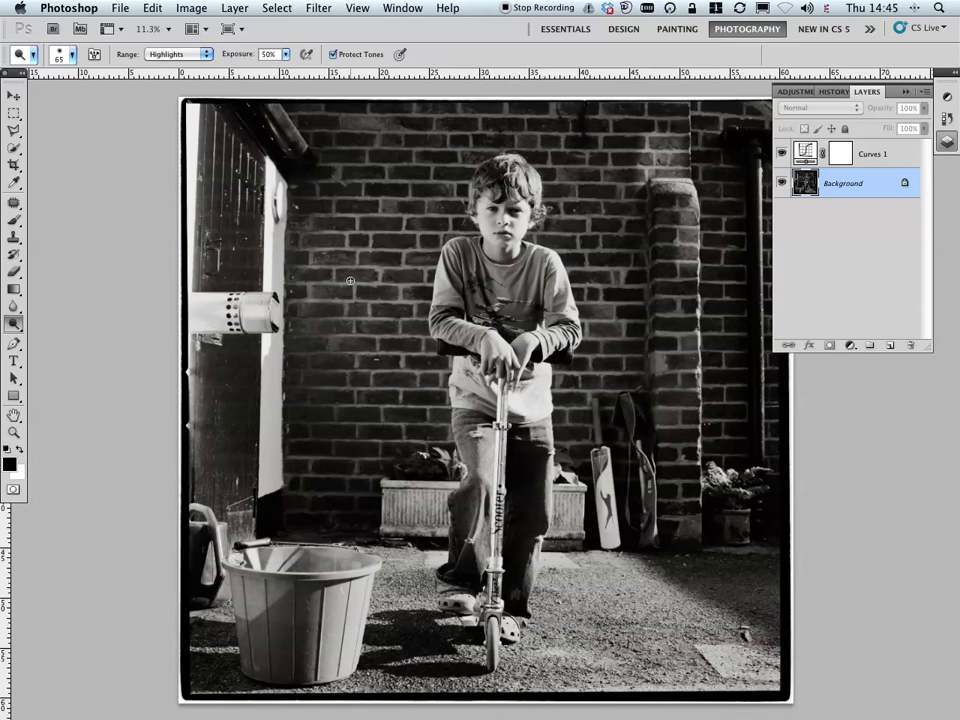
{"action": "key", "text": "bracketright"}
{"action": "key", "text": "bracketright"}
{"action": "key", "text": "bracketright"}
{"action": "key", "text": "bracketright"}
{"action": "key", "text": "bracketright"}
{"action": "key", "text": "bracketright"}
{"action": "key", "text": "bracketright"}
{"action": "key", "text": "bracketright"}
{"action": "key", "text": "bracketright"}
{"action": "key", "text": "bracketright"}
{"action": "key", "text": "bracketright"}
{"action": "key", "text": "bracketright"}
{"action": "double_click", "coordinate": [831, 184]}
Step: Add a Linear 90° Gradient Fill layer to darken the bottom of the photo
{"action": "left_click", "coordinate": [849, 346]}
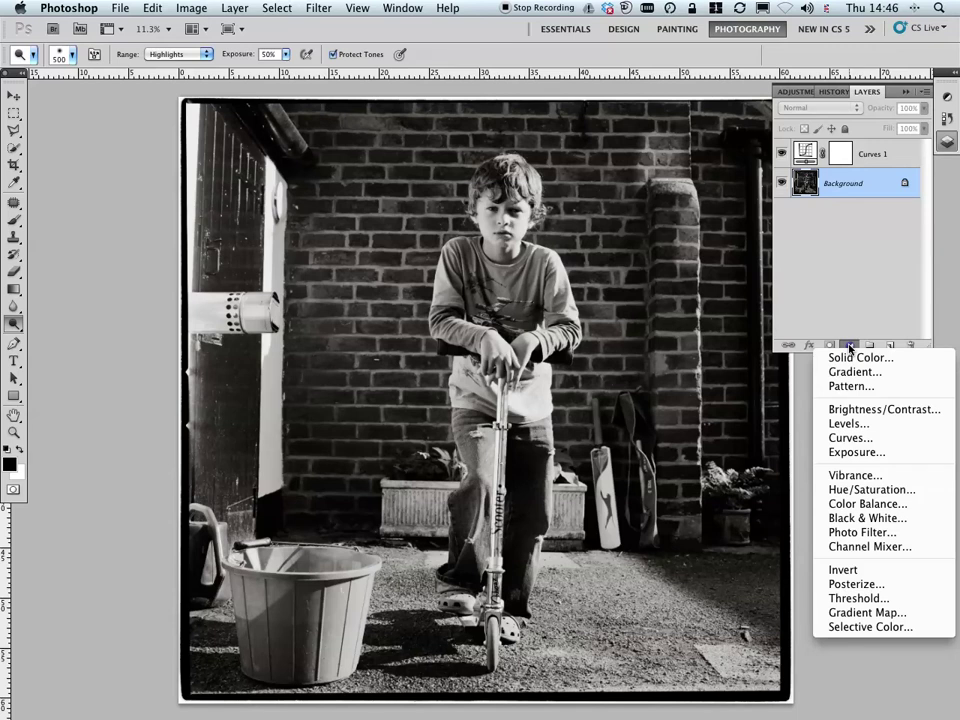
{"action": "left_click", "coordinate": [853, 372]}
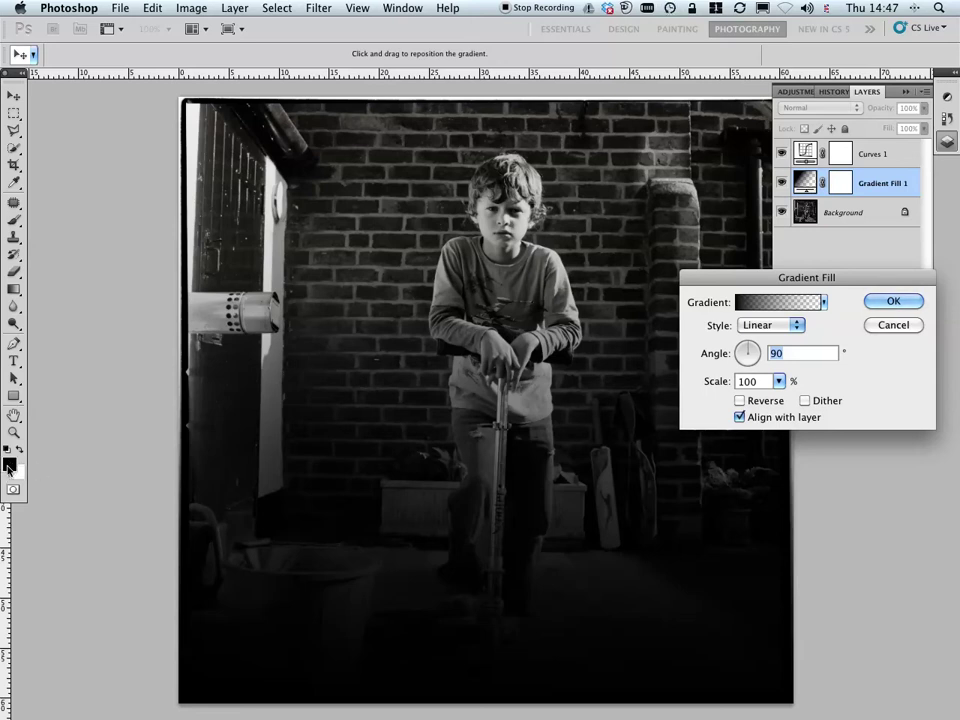
{"action": "left_click", "coordinate": [894, 302]}
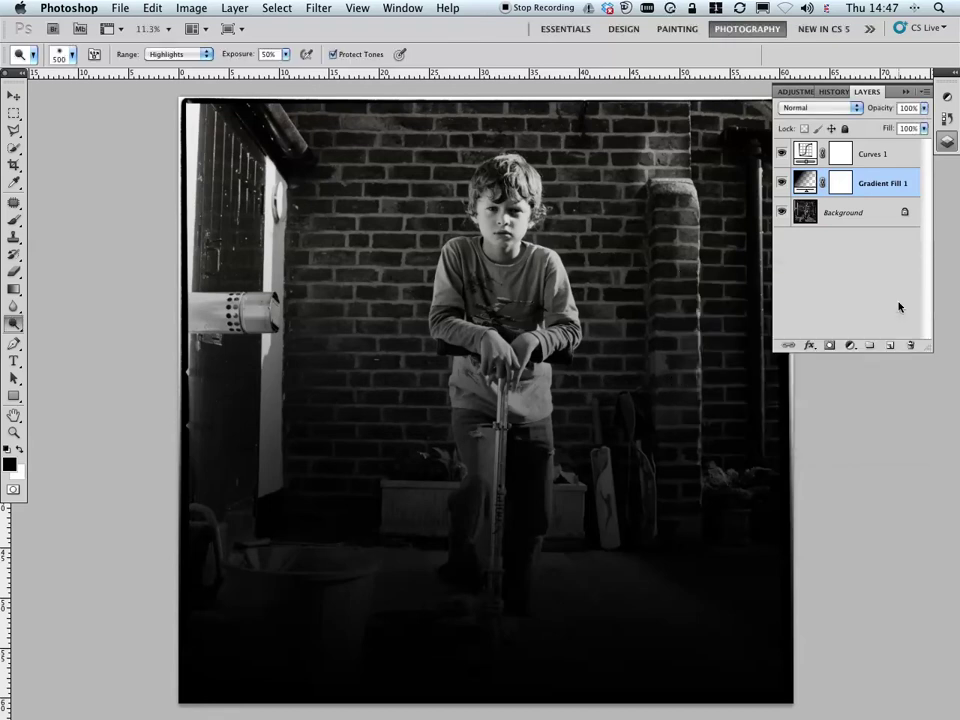
Step: Set the foreground colour to red
{"action": "left_click", "coordinate": [10, 464]}
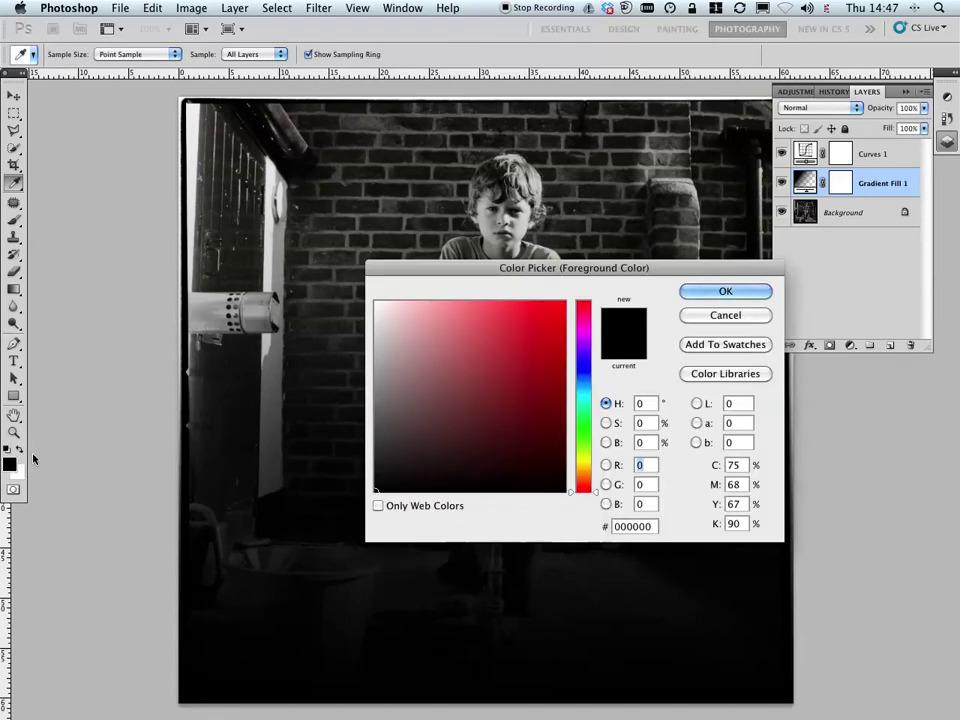
{"action": "left_click", "coordinate": [550, 308]}
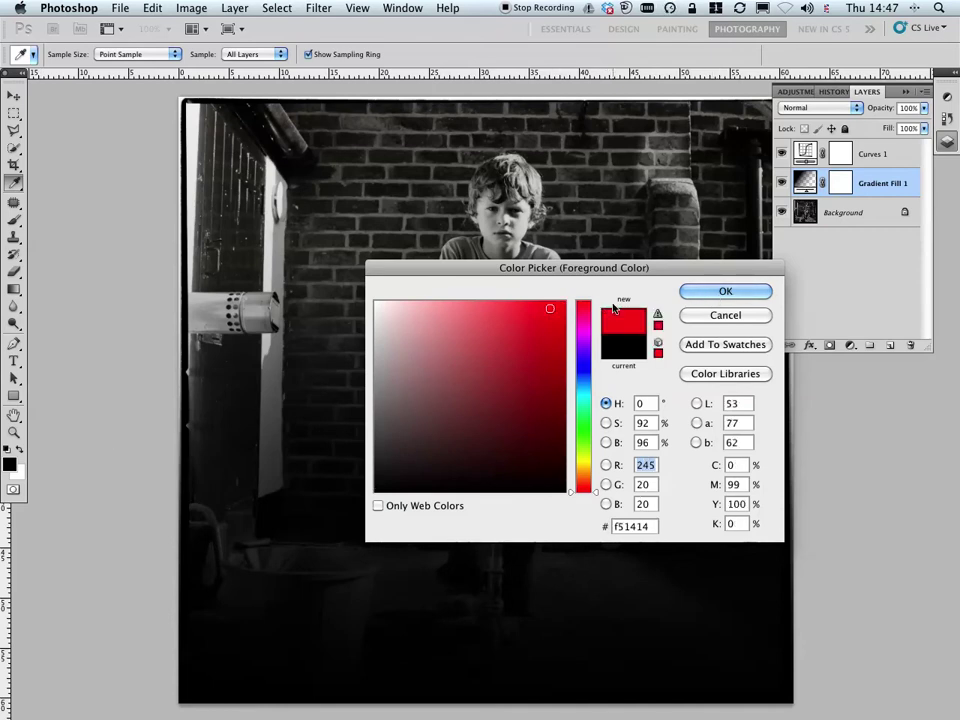
{"action": "left_click", "coordinate": [731, 292]}
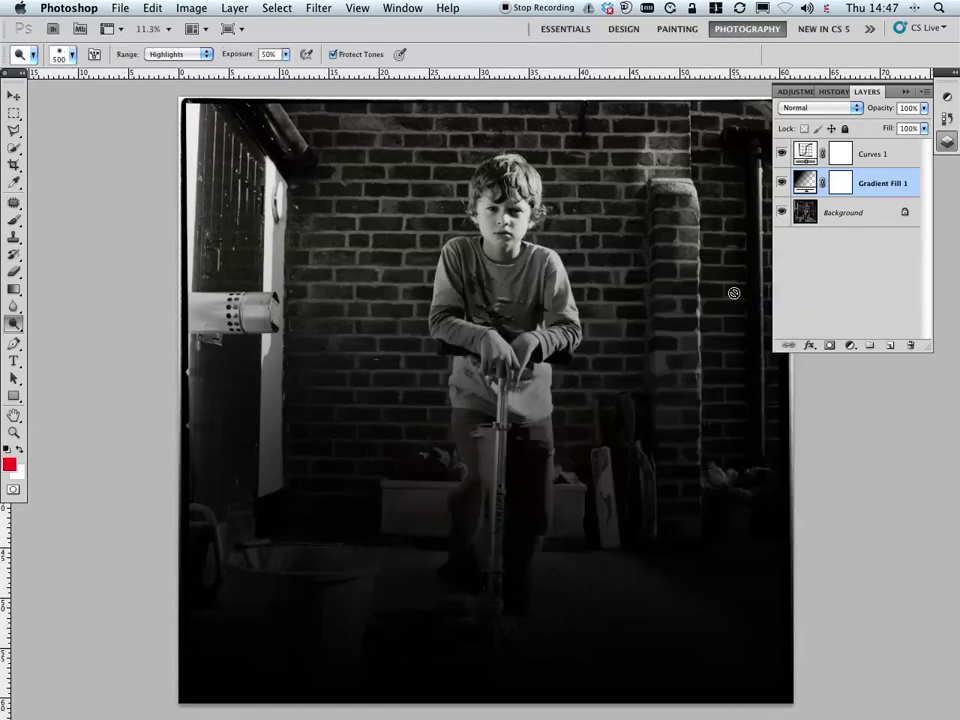
Step: Add a trial red gradient fill layer, delete it, and reset default black and white colours
{"action": "left_click", "coordinate": [849, 346]}
{"action": "left_click", "coordinate": [847, 371]}
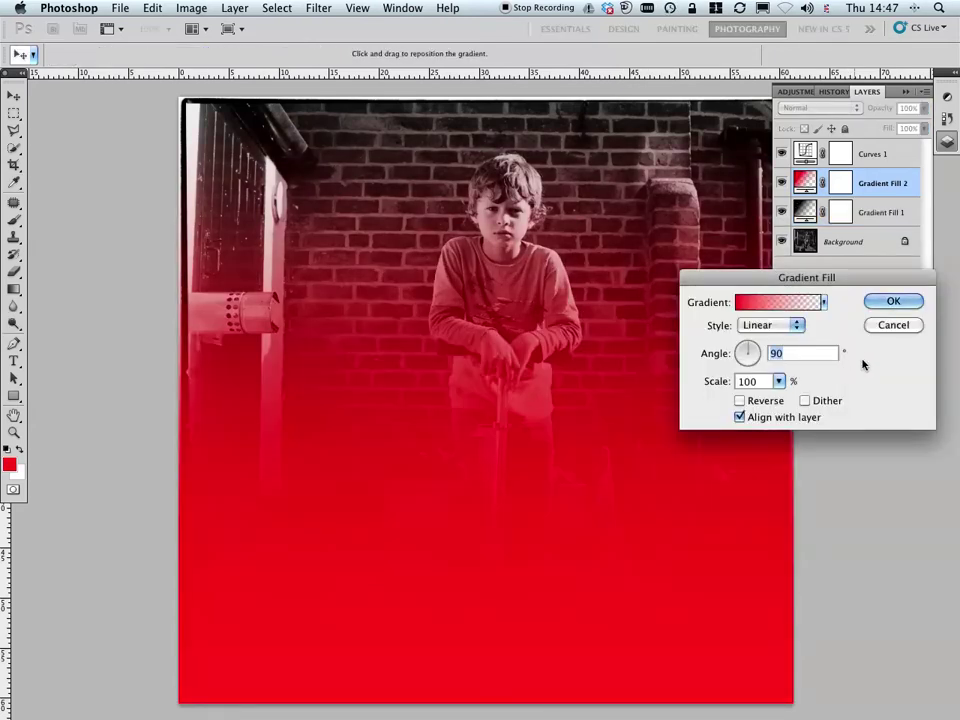
{"action": "left_click", "coordinate": [893, 302]}
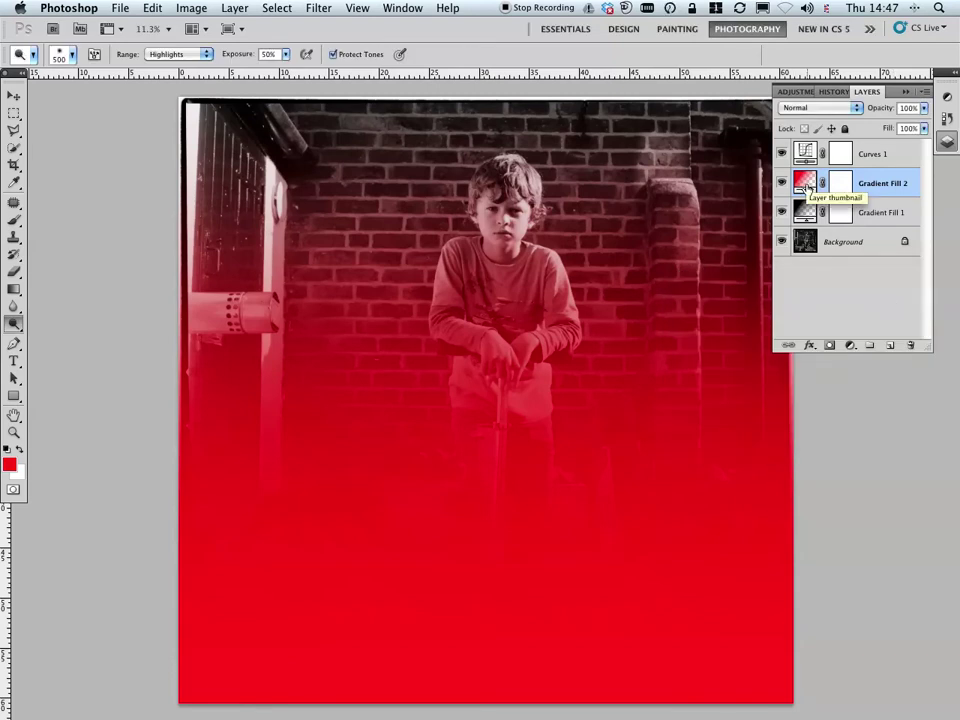
{"action": "left_click_drag", "start_coordinate": [804, 183], "coordinate": [911, 347]}
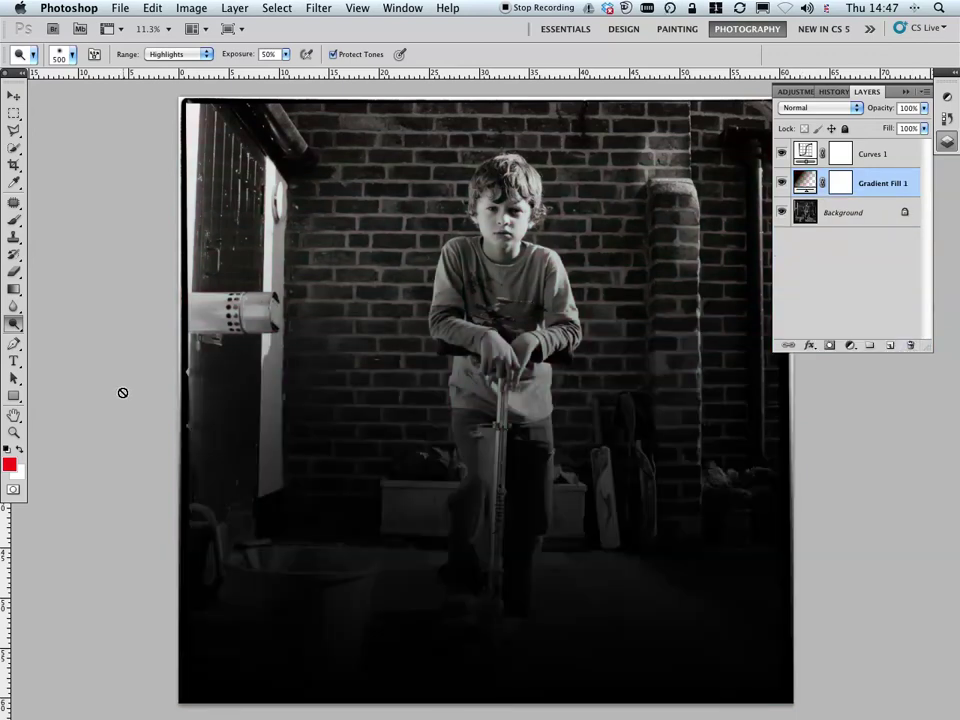
{"action": "left_click", "coordinate": [8, 451]}
Step: Make Gradient Fill 1 a reversed, dithered radial gradient at 150% scale
{"action": "double_click", "coordinate": [805, 181]}
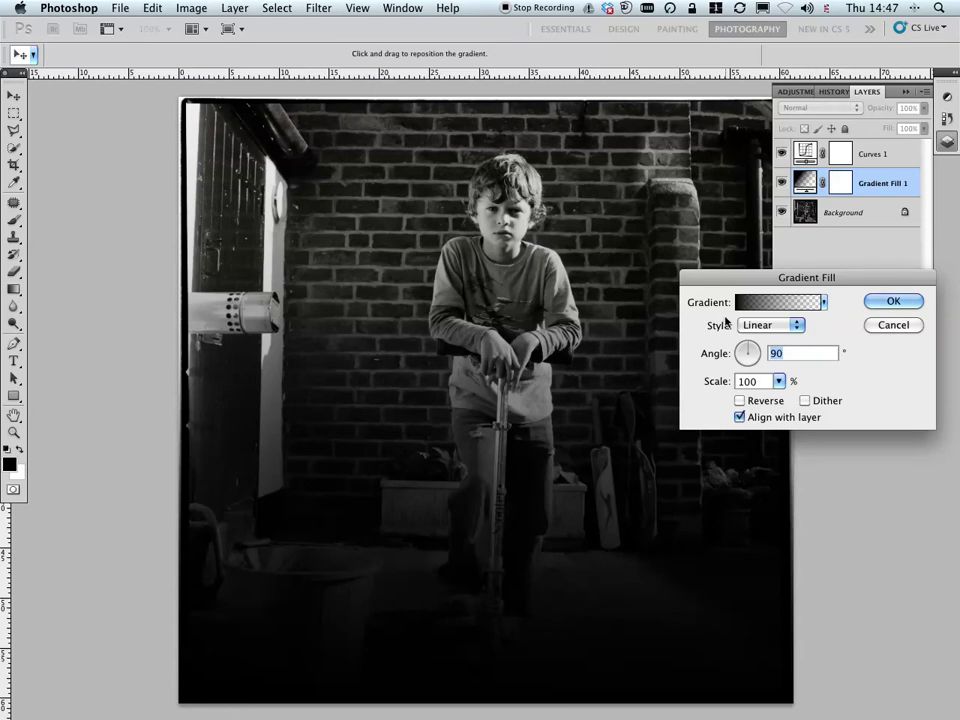
{"action": "left_click", "coordinate": [798, 326]}
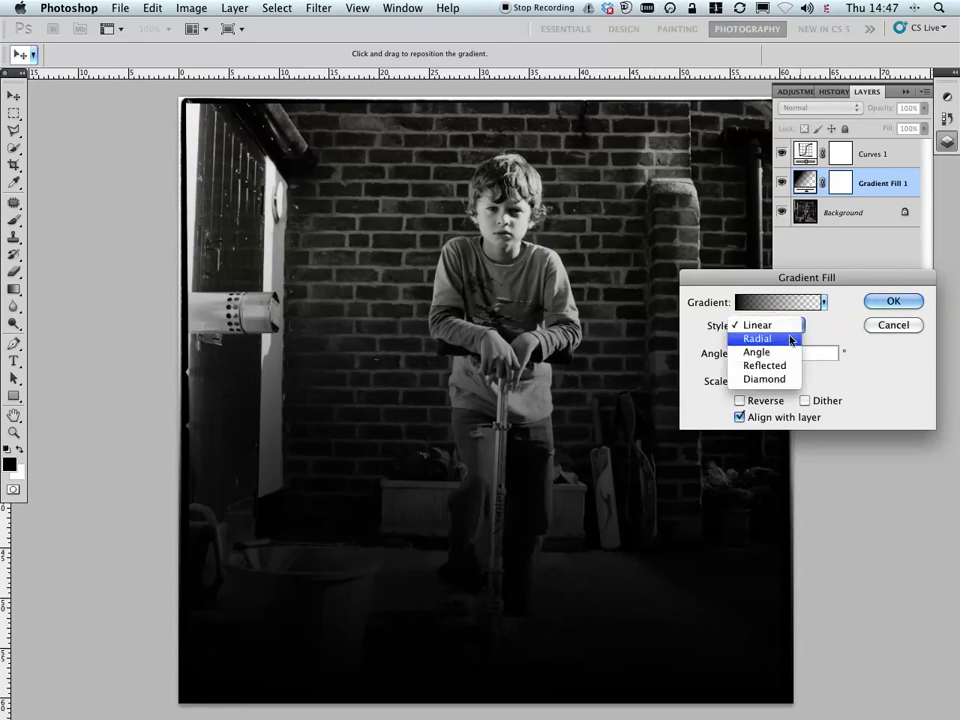
{"action": "left_click", "coordinate": [790, 340]}
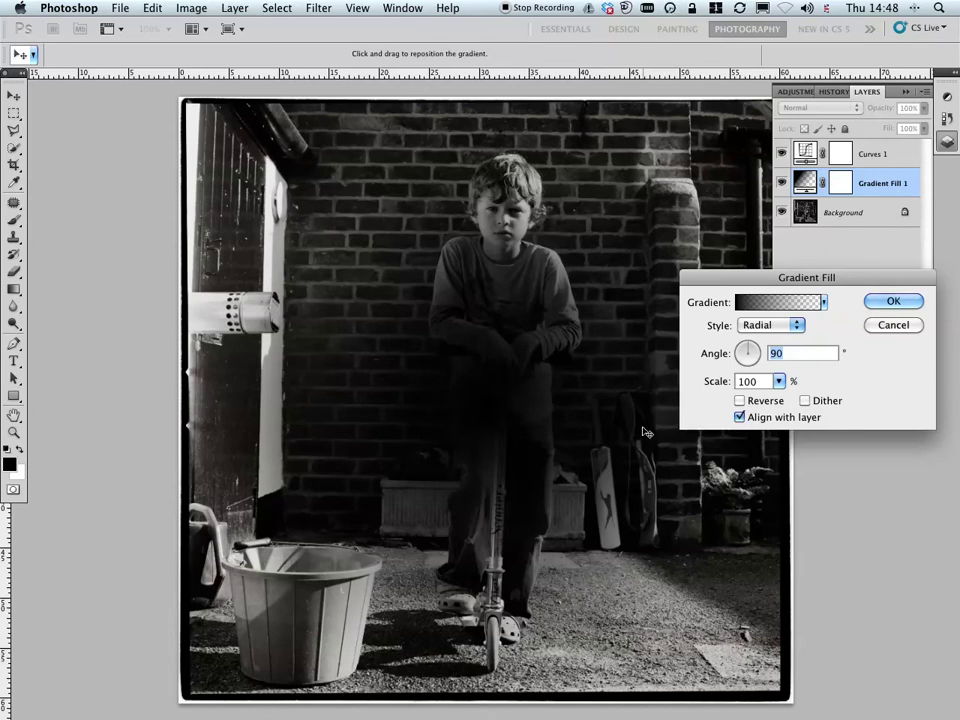
{"action": "left_click", "coordinate": [740, 401]}
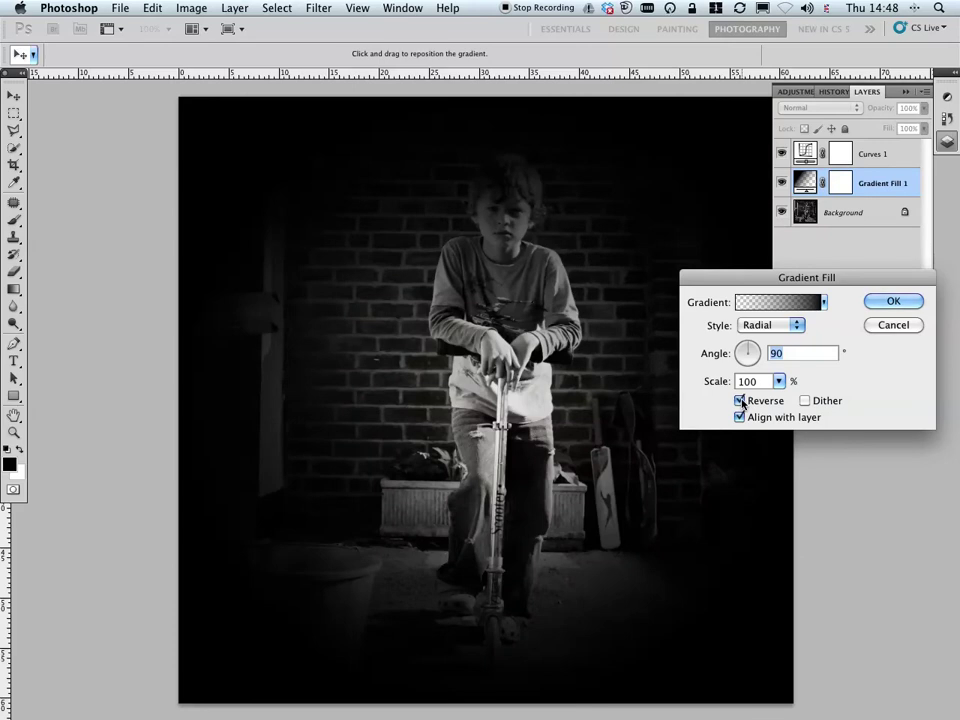
{"action": "left_click", "coordinate": [805, 402]}
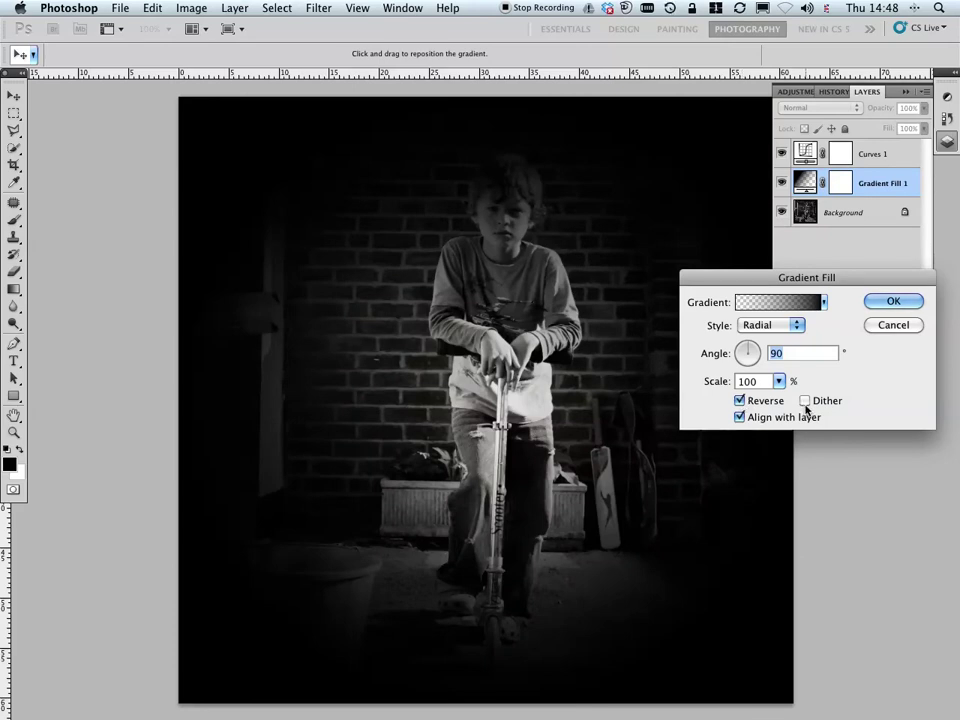
{"action": "left_click", "coordinate": [743, 381]}
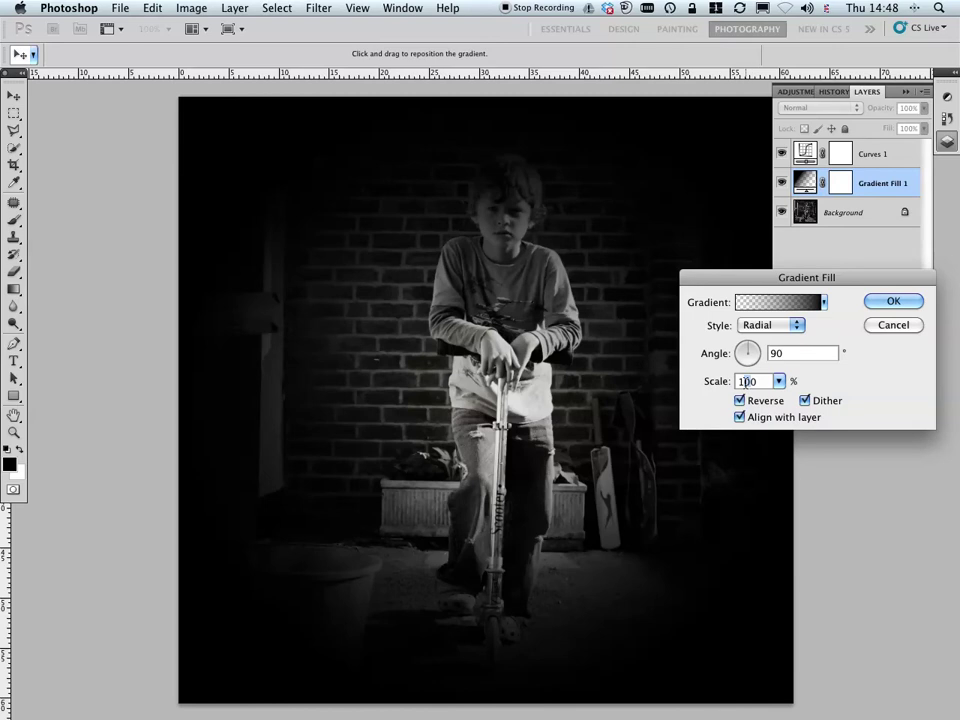
{"action": "type", "text": "150"}
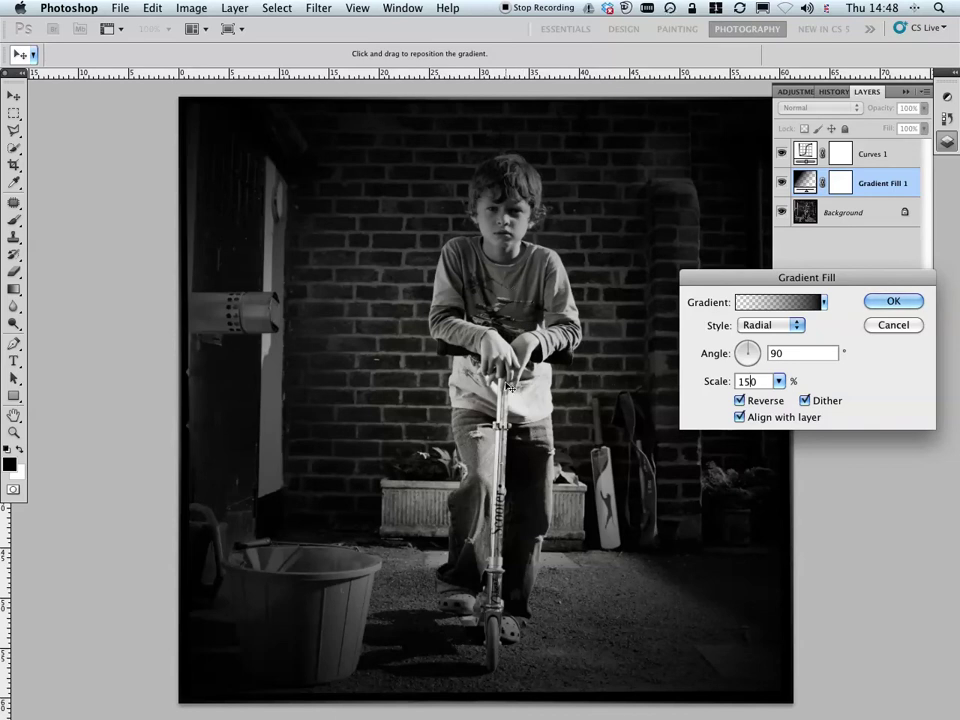
Step: Shift the vignette's bright centre up onto the boy and confirm the gradient fill
{"action": "left_click_drag", "start_coordinate": [511, 384], "coordinate": [509, 321]}
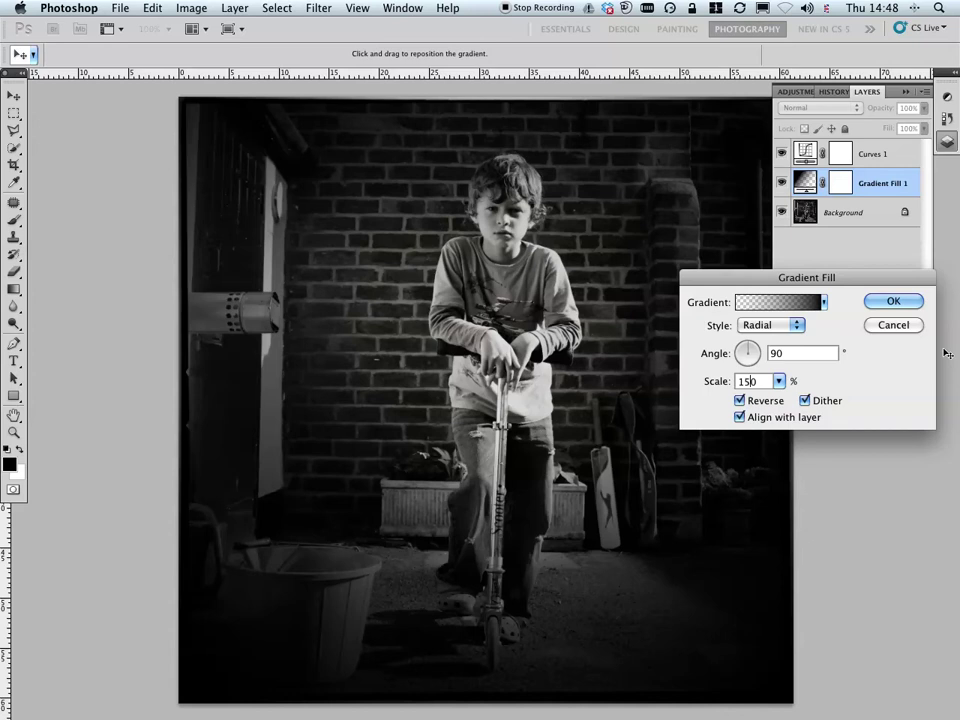
{"action": "left_click", "coordinate": [906, 303]}
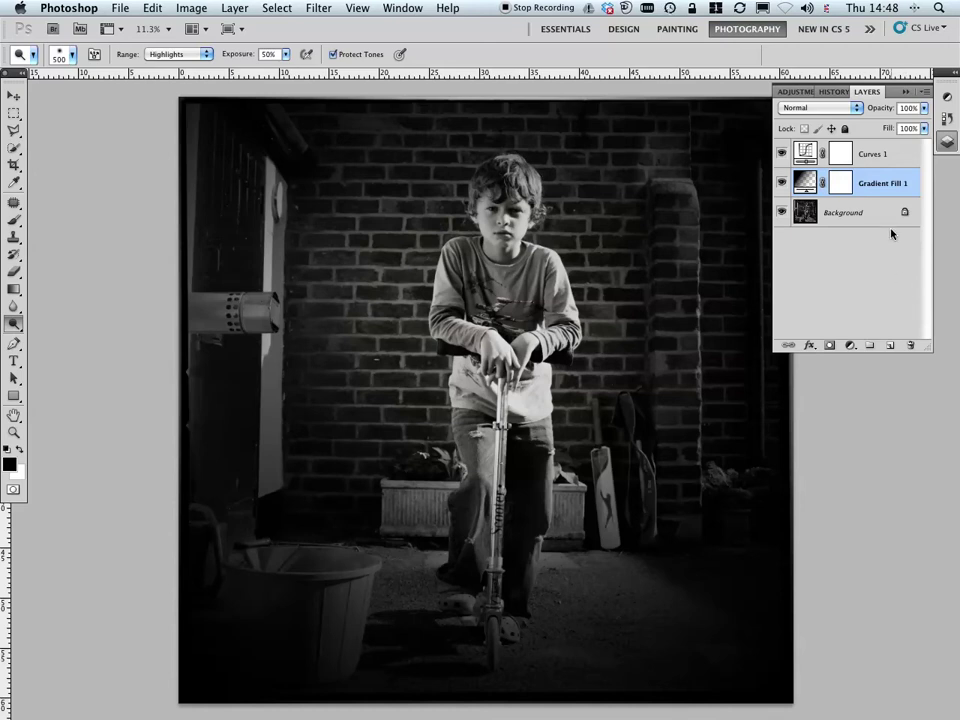
{"action": "left_click", "coordinate": [853, 109]}
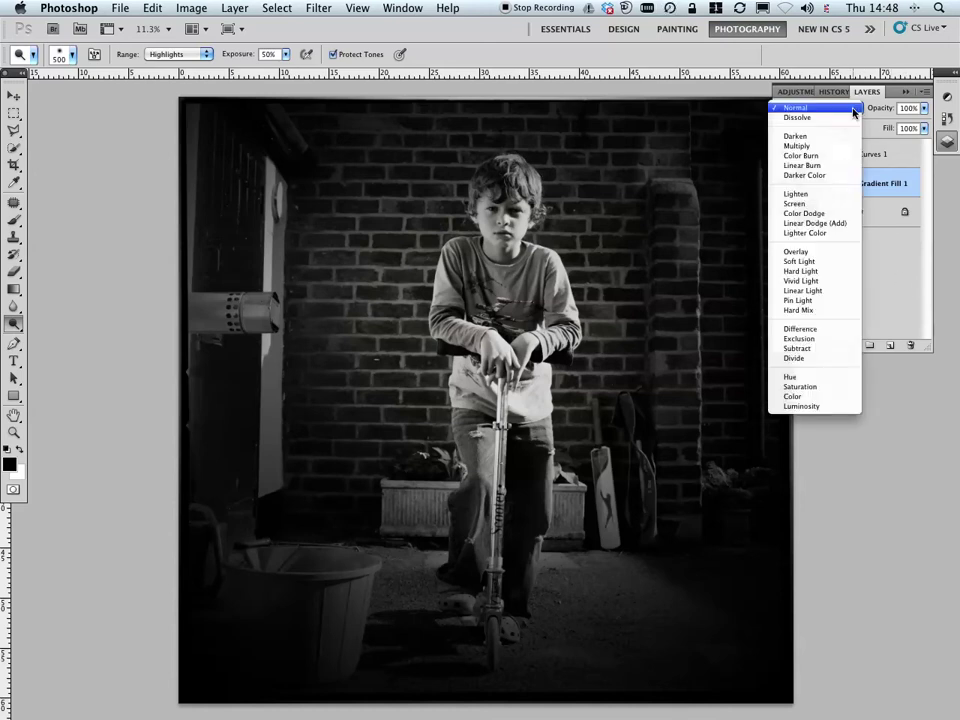
Step: Blend Gradient Fill 1 in Soft Light, move it above Curves 1, and hide it to compare
{"action": "left_click", "coordinate": [811, 264]}
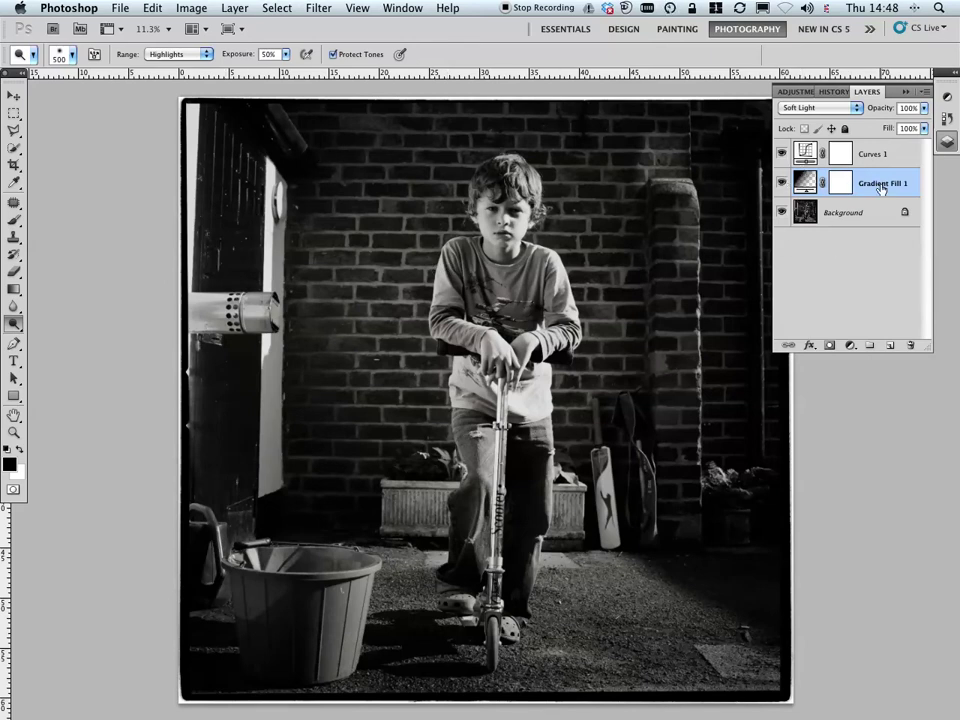
{"action": "left_click_drag", "start_coordinate": [893, 184], "coordinate": [883, 155]}
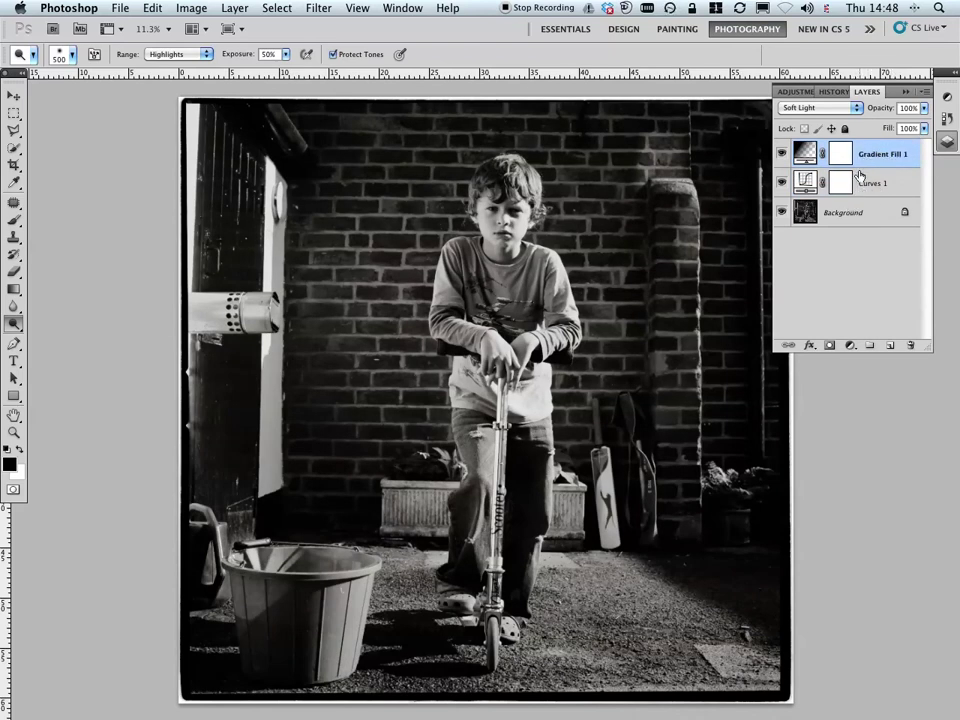
{"action": "mouse_move", "coordinate": [875, 156]}
{"action": "left_mouse_down"}
{"action": "mouse_move", "coordinate": [874, 193]}
{"action": "mouse_move", "coordinate": [879, 153]}
{"action": "left_mouse_up"}
{"action": "left_click", "coordinate": [782, 155]}
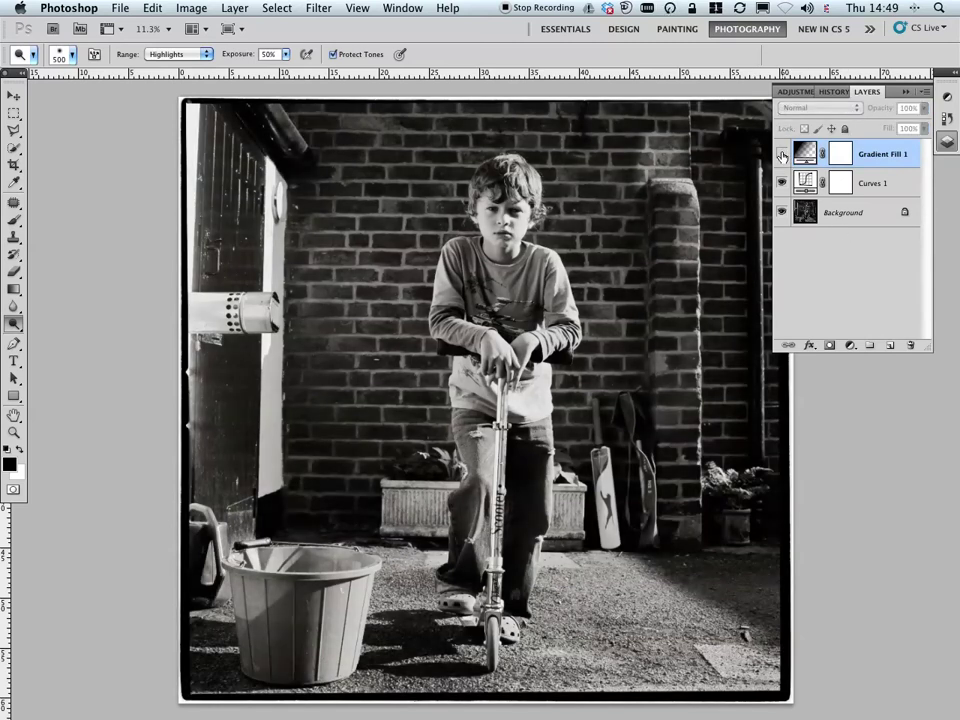
{"action": "left_click", "coordinate": [782, 155]}
Step: Compare the photo with and without Gradient Fill 1, dismiss the Dashboard, and leave the layer visible
{"action": "left_click", "coordinate": [782, 155]}
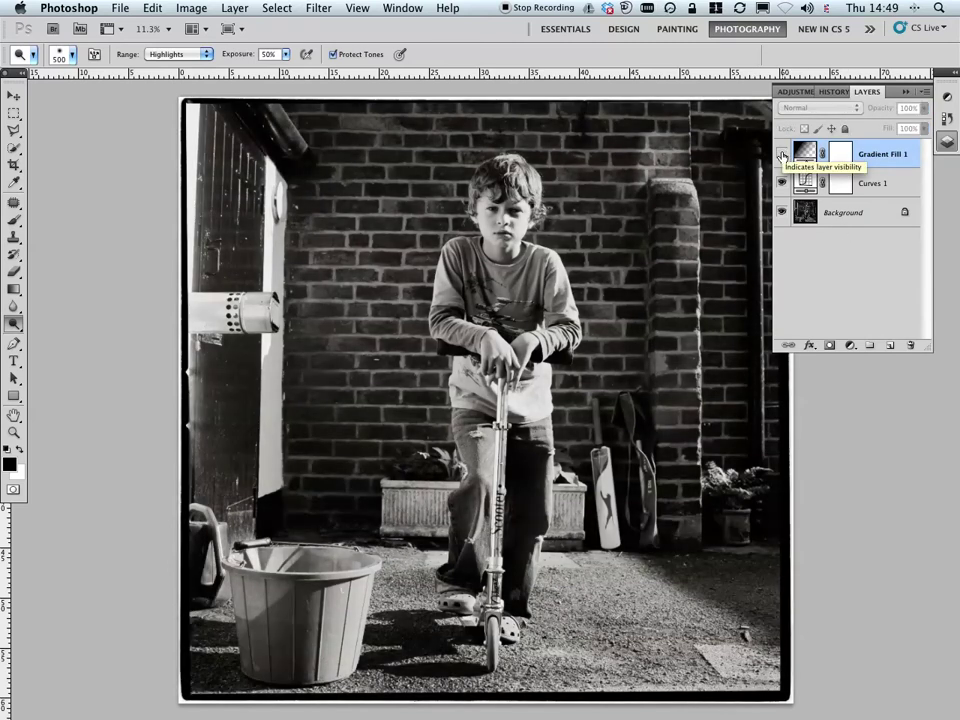
{"action": "left_click", "coordinate": [782, 155]}
{"action": "left_click", "coordinate": [782, 155]}
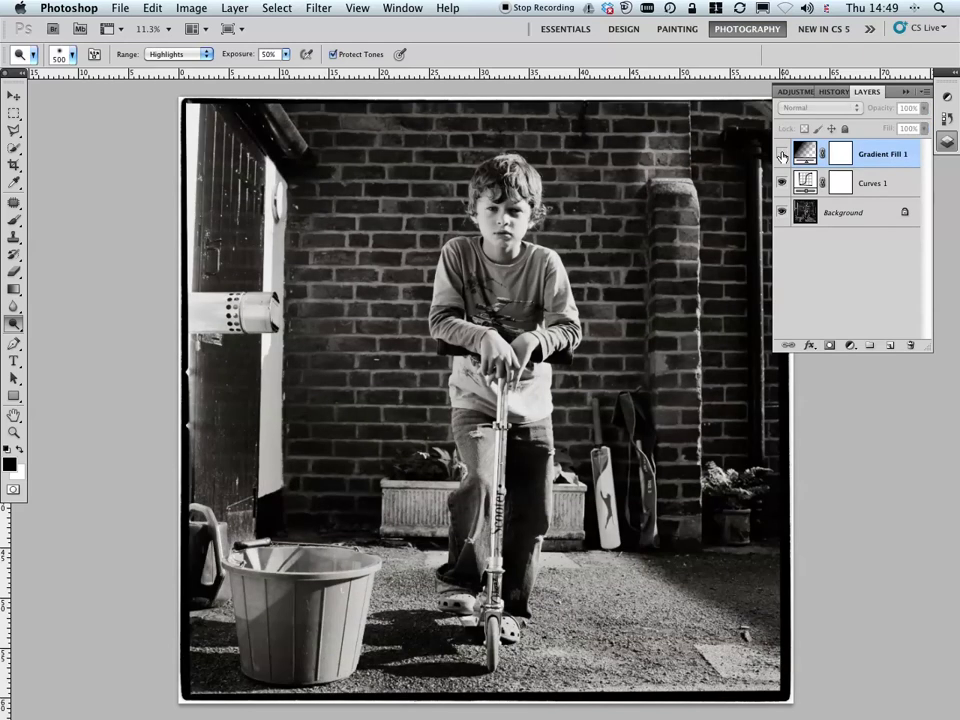
{"action": "key", "text": "F12"}
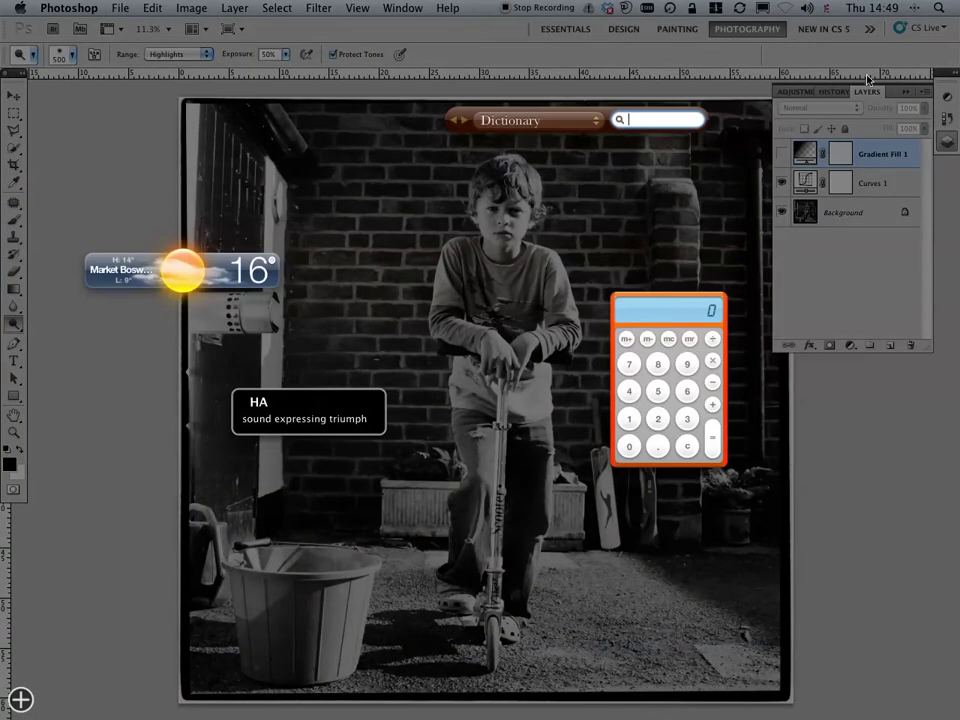
{"action": "left_click", "coordinate": [782, 152]}
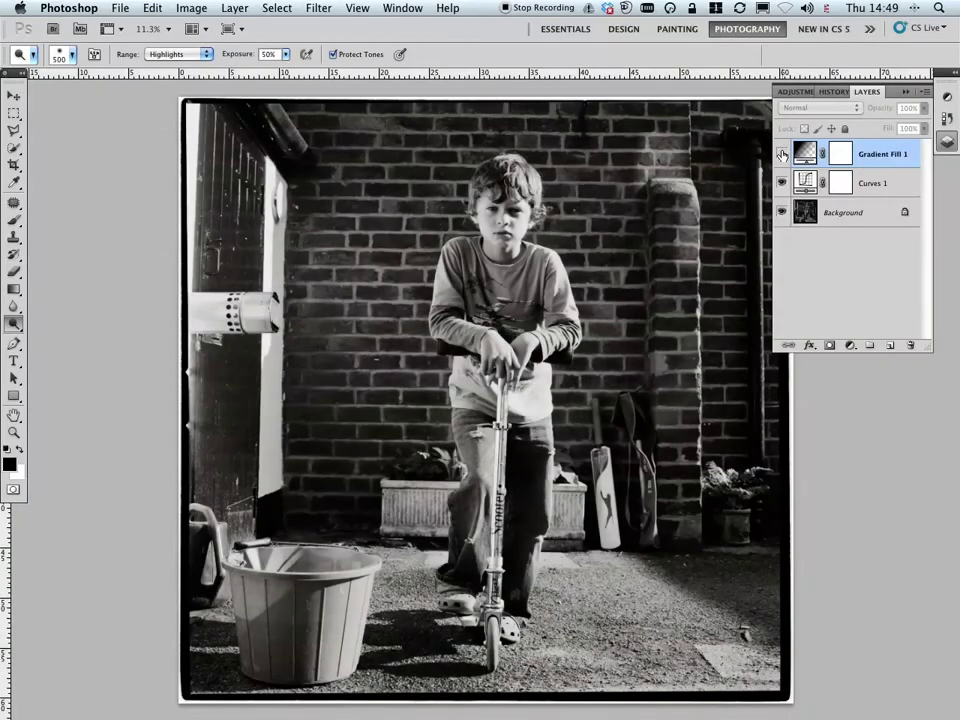
{"action": "left_click", "coordinate": [782, 154]}
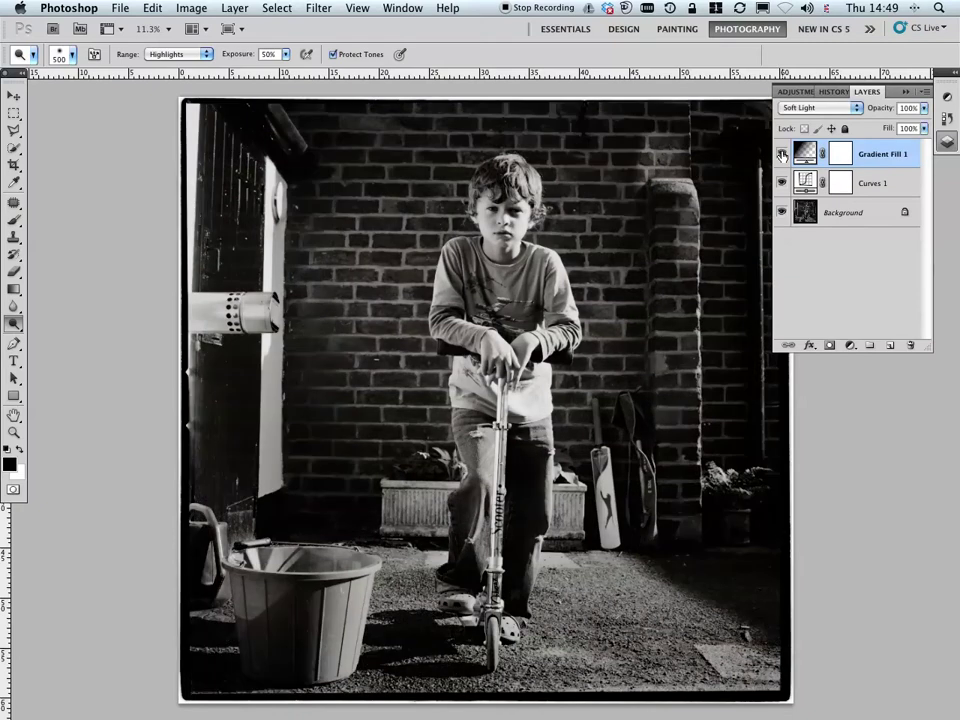
Step: Paint black at 100% opacity and flow on Gradient Fill 1's mask over the boy and wall
{"action": "left_click", "coordinate": [14, 223]}
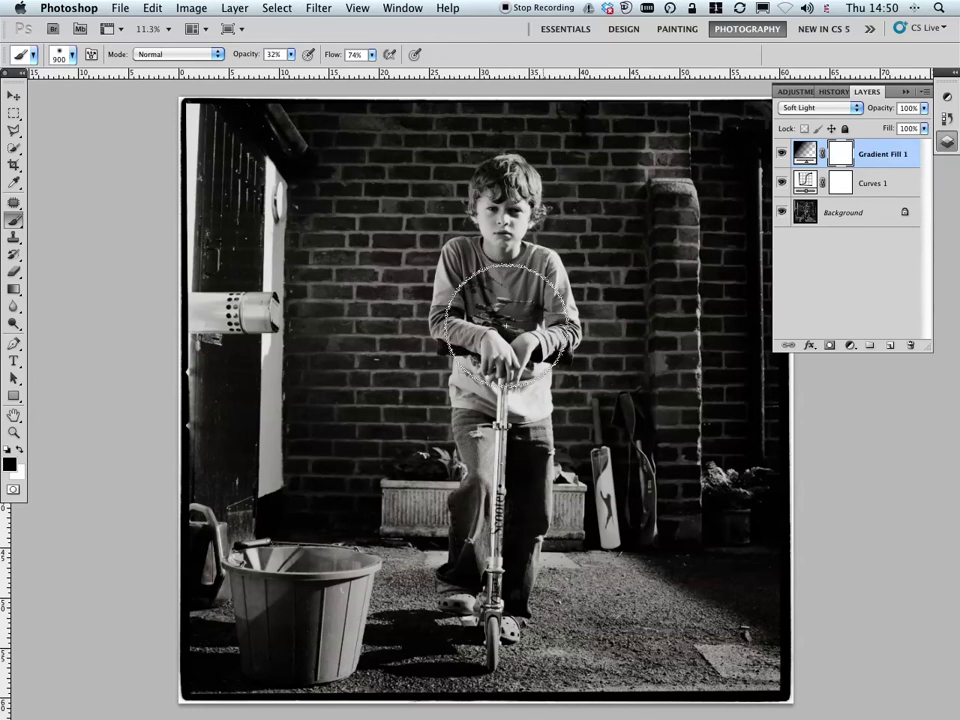
{"action": "mouse_move", "coordinate": [500, 375]}
{"action": "left_mouse_down"}
{"action": "mouse_move", "coordinate": [535, 399]}
{"action": "mouse_move", "coordinate": [481, 467]}
{"action": "left_mouse_up"}
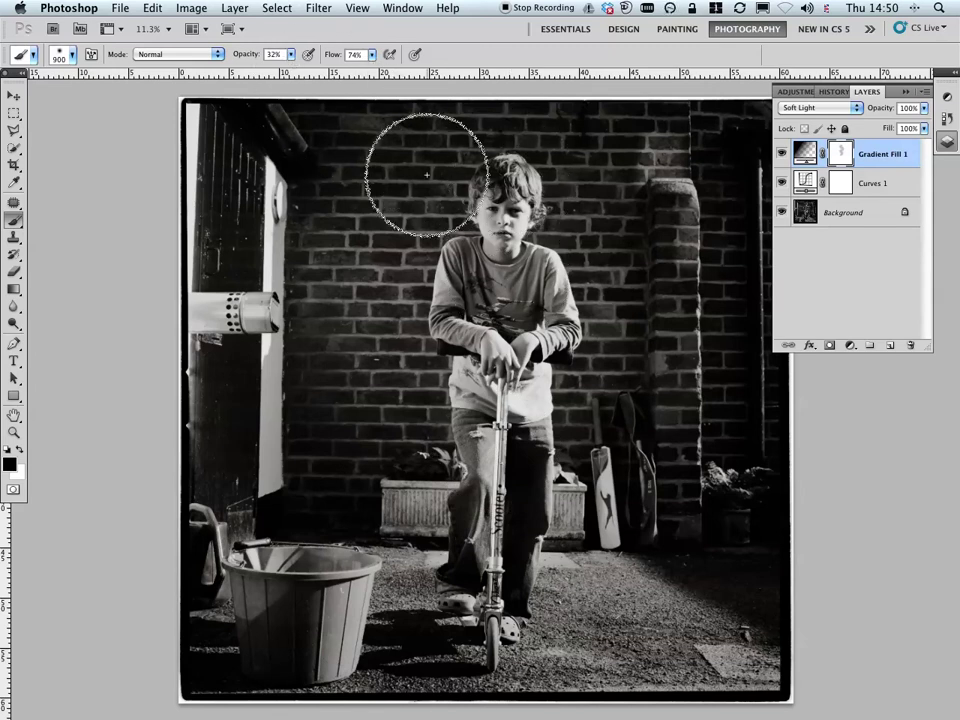
{"action": "left_click", "coordinate": [291, 55]}
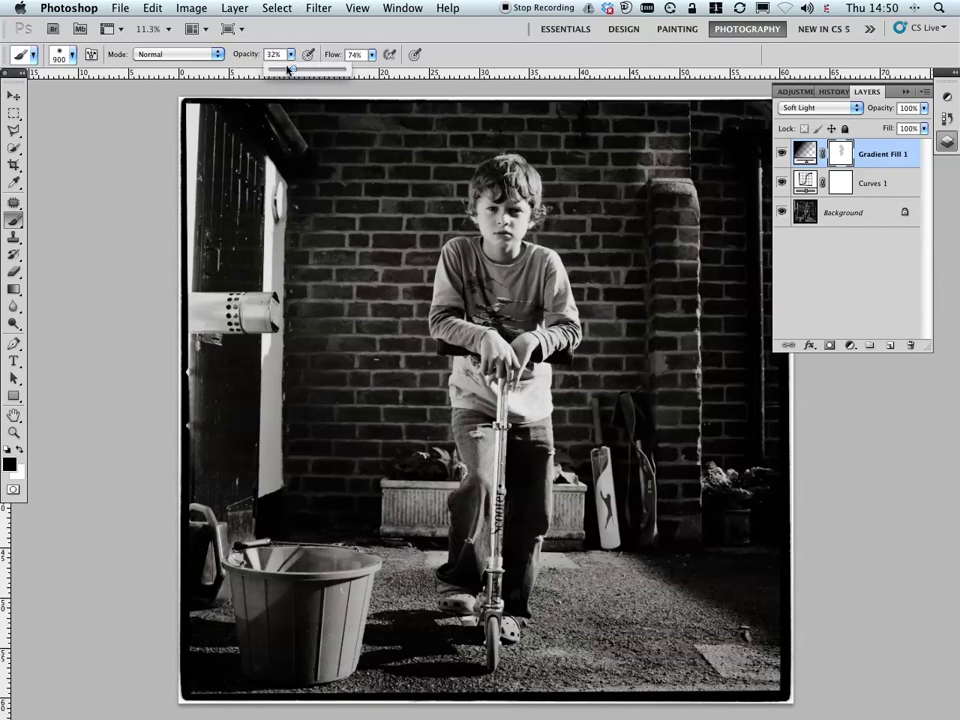
{"action": "left_click", "coordinate": [372, 56]}
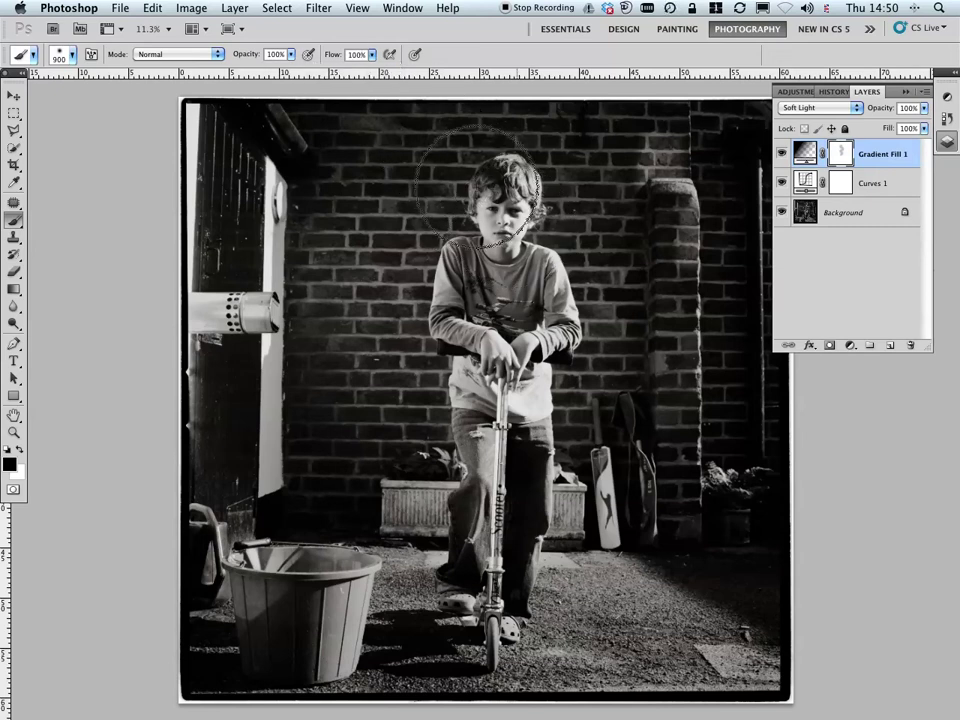
{"action": "left_click", "coordinate": [535, 262]}
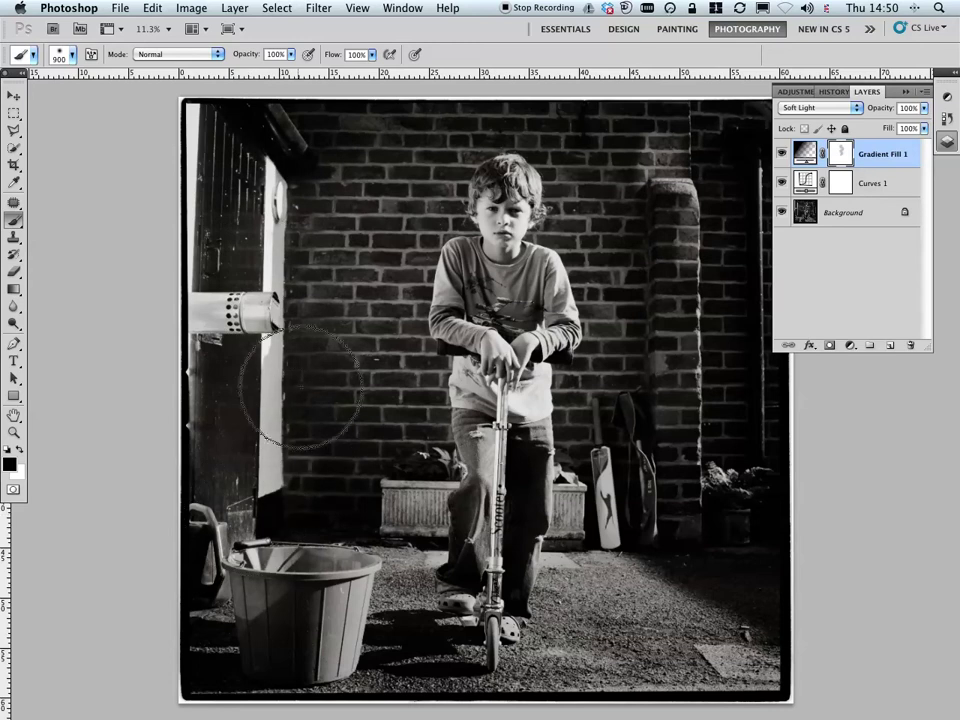
{"action": "mouse_move", "coordinate": [376, 325]}
{"action": "left_mouse_down"}
{"action": "mouse_move", "coordinate": [300, 400]}
{"action": "mouse_move", "coordinate": [330, 275]}
{"action": "mouse_move", "coordinate": [690, 236]}
{"action": "left_mouse_up"}
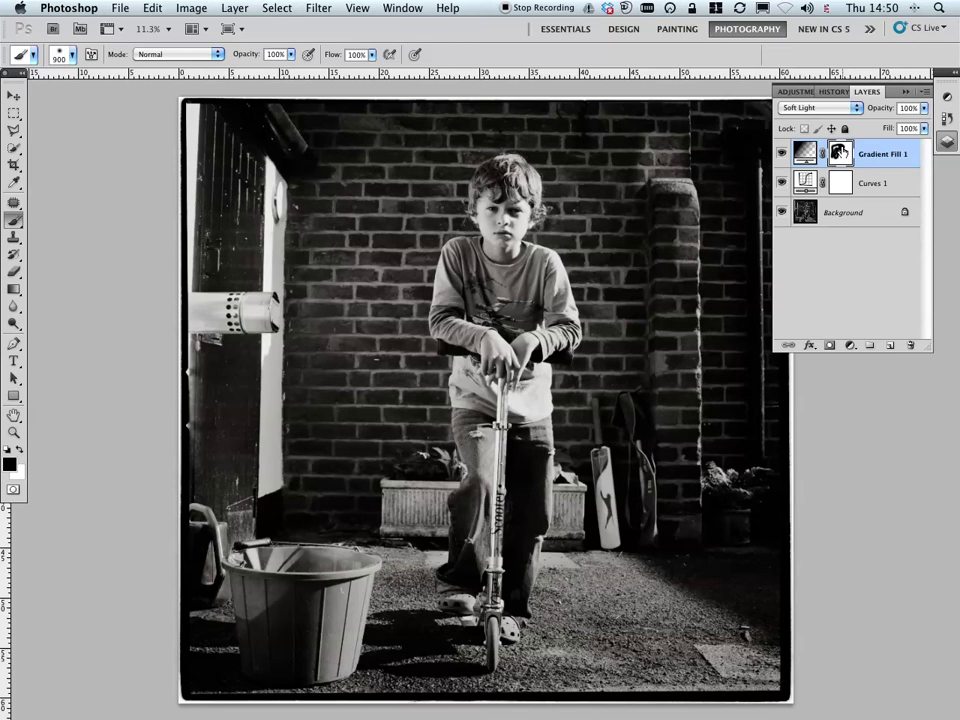
Step: Select all, clear Gradient Fill 1's mask back to white, then deselect
{"action": "left_click", "coordinate": [272, 7]}
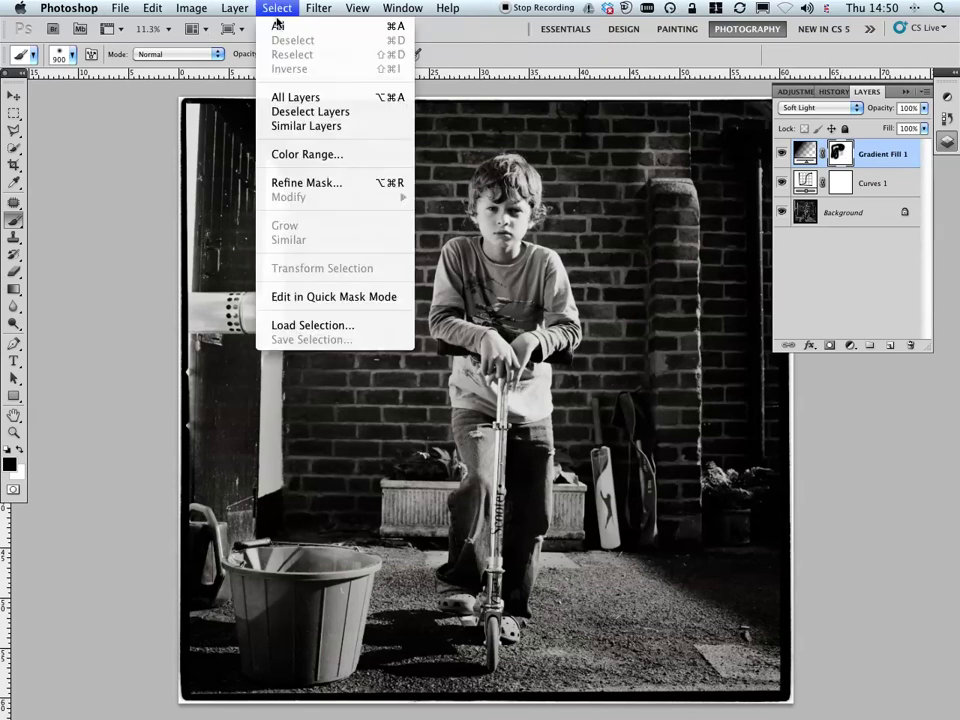
{"action": "left_click", "coordinate": [285, 25]}
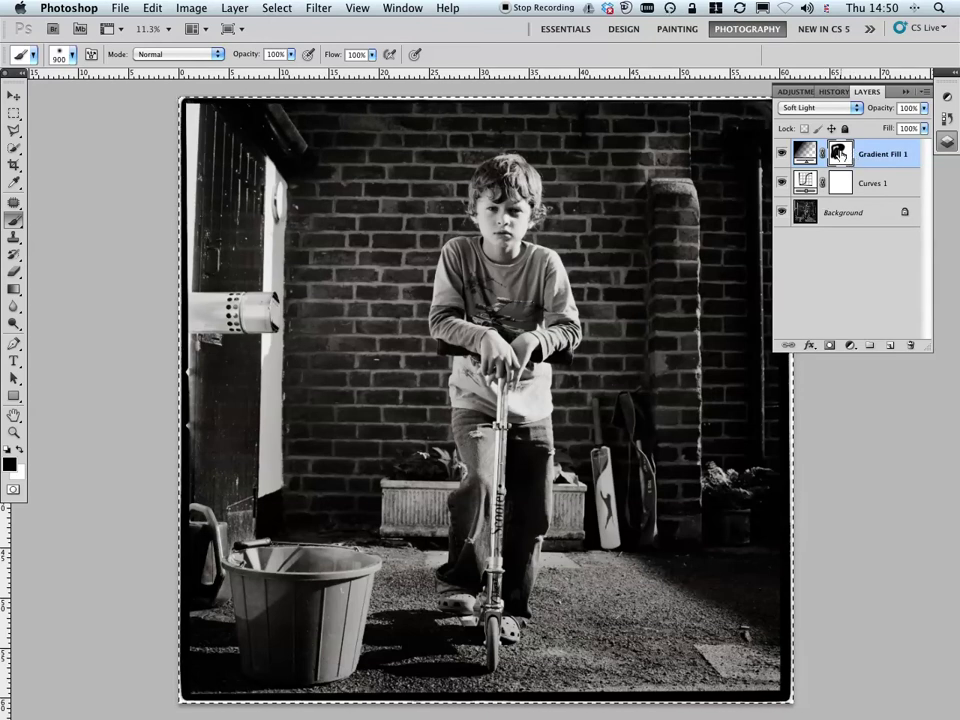
{"action": "key", "text": "BackSpace"}
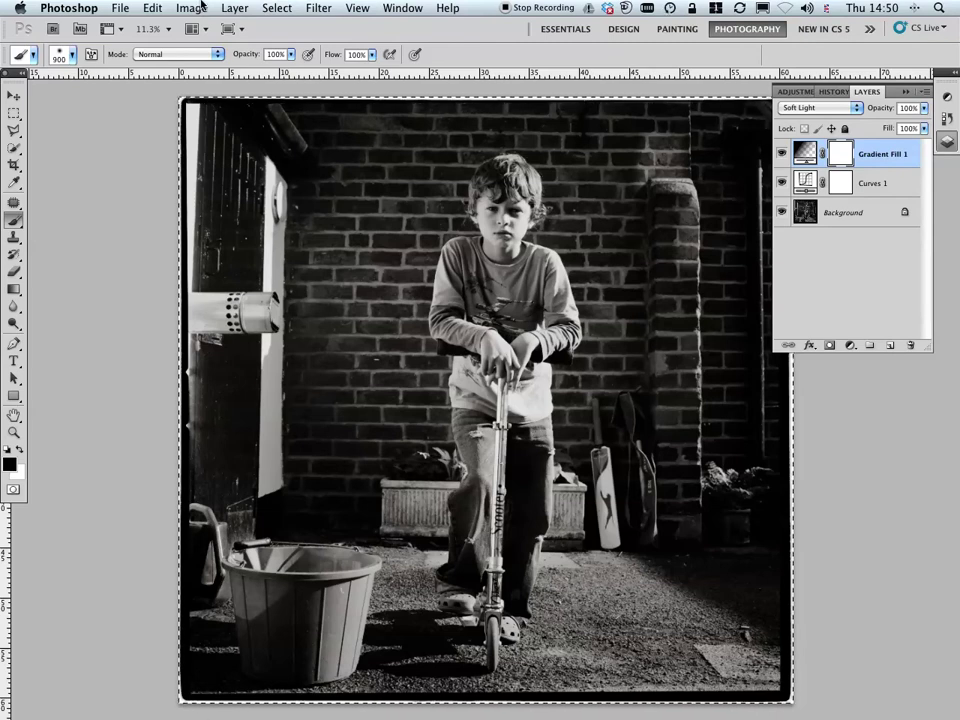
{"action": "left_click", "coordinate": [277, 8]}
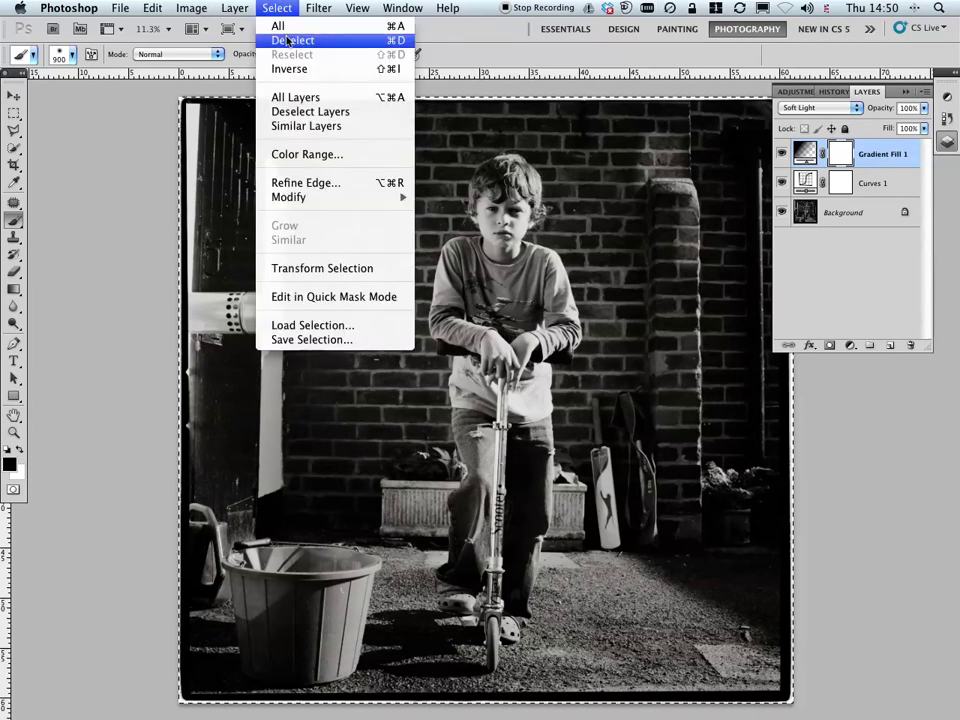
{"action": "left_click", "coordinate": [287, 40]}
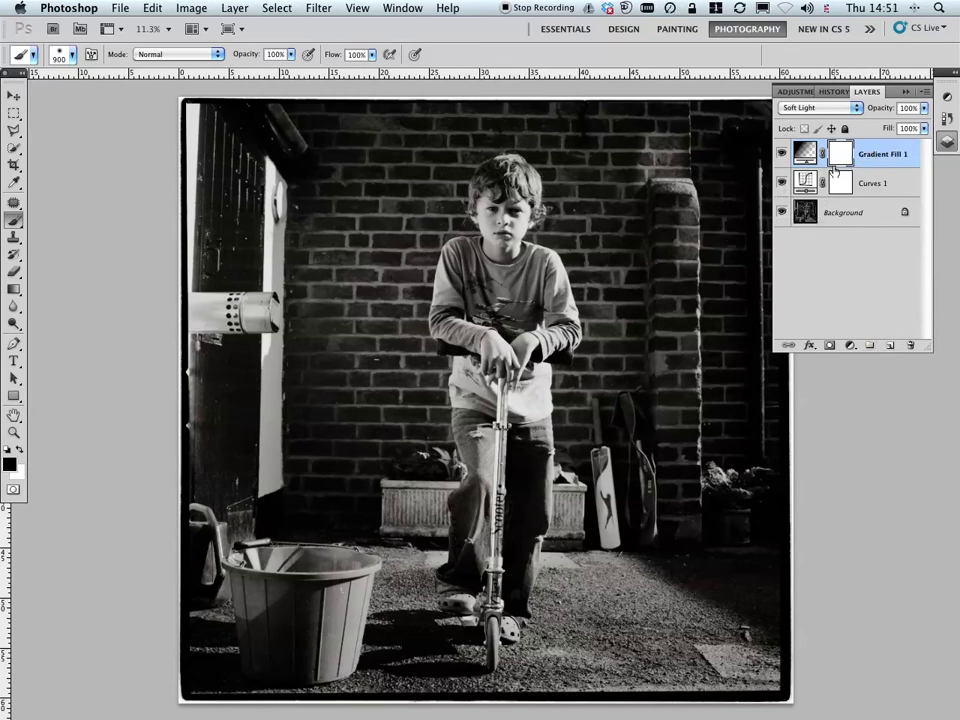
Step: Show Gradient Fill 1 again and set the brush to 43% opacity and 45% flow
{"action": "left_click", "coordinate": [782, 153]}
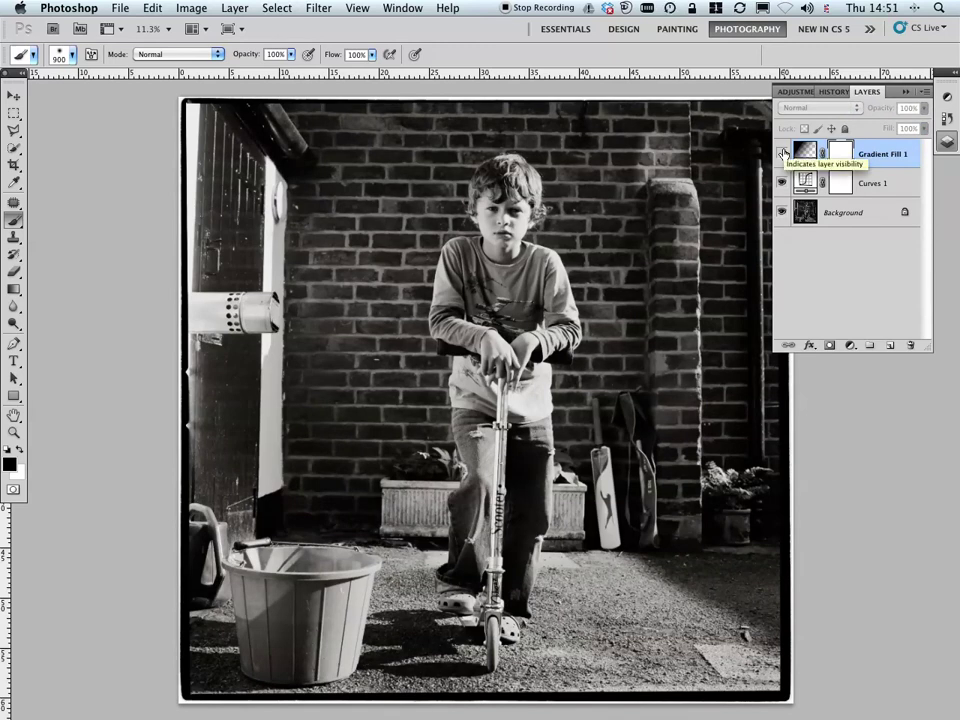
{"action": "left_click", "coordinate": [782, 153]}
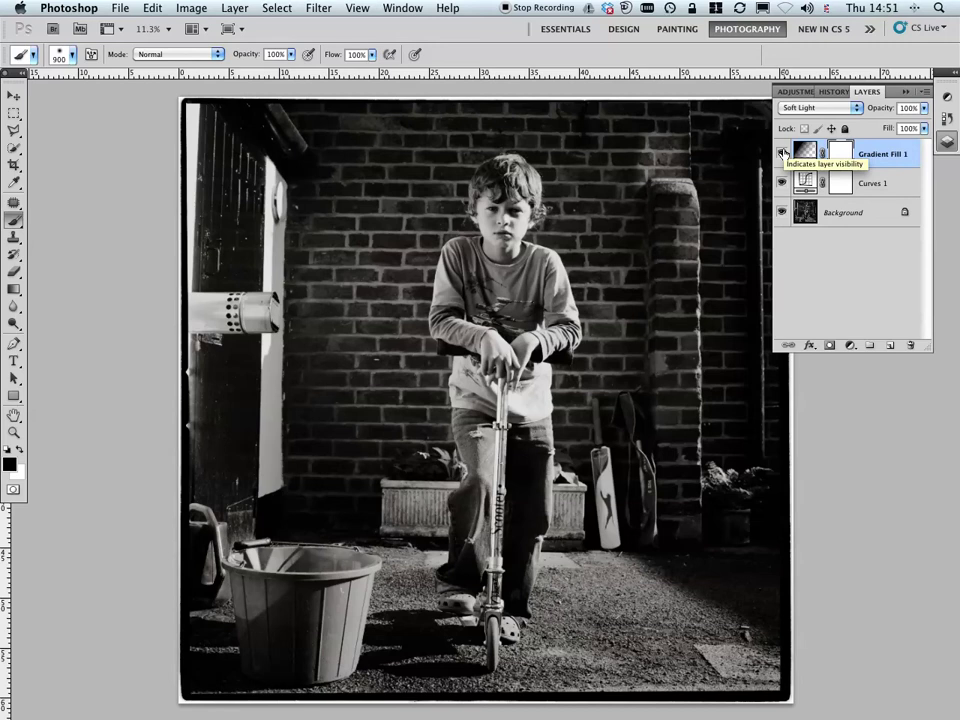
{"action": "left_click", "coordinate": [289, 56]}
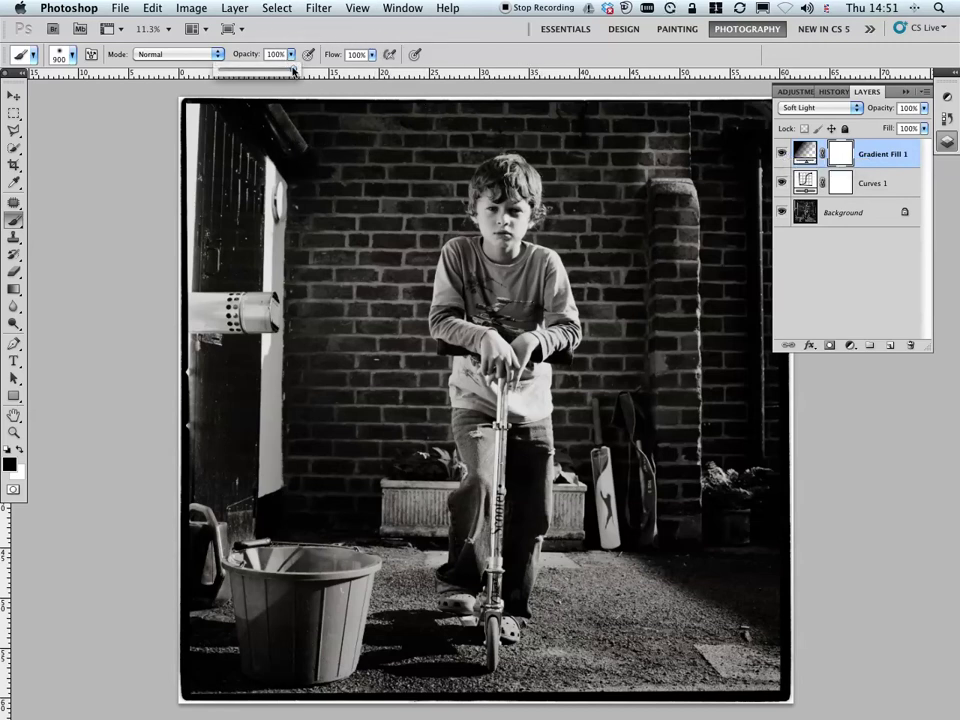
{"action": "left_click", "coordinate": [371, 55]}
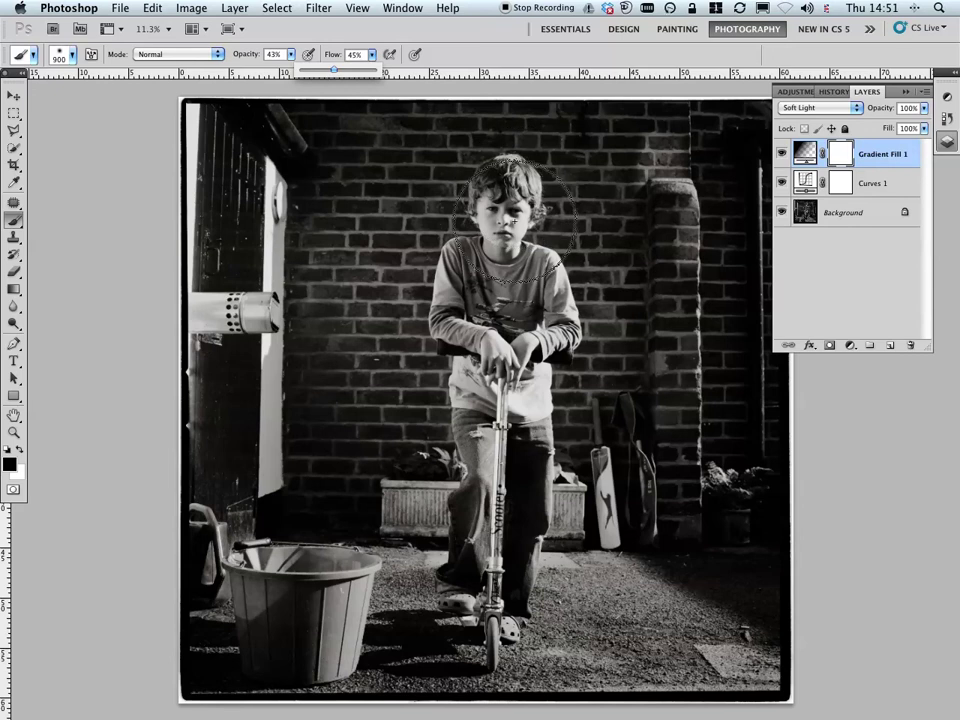
{"action": "left_click", "coordinate": [512, 220]}
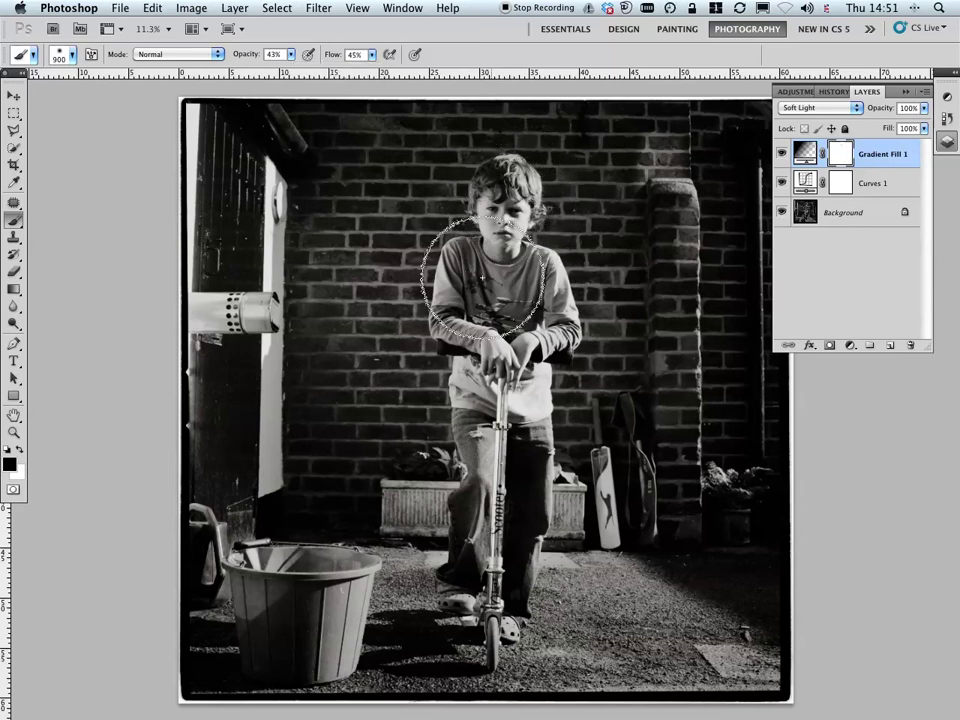
Step: Softly paint the boy's face and chest out of the mask, shrinking the brush to size 500
{"action": "mouse_move", "coordinate": [483, 275]}
{"action": "left_mouse_down"}
{"action": "mouse_move", "coordinate": [471, 362]}
{"action": "mouse_move", "coordinate": [514, 240]}
{"action": "mouse_move", "coordinate": [506, 221]}
{"action": "mouse_move", "coordinate": [514, 230]}
{"action": "mouse_move", "coordinate": [508, 427]}
{"action": "mouse_move", "coordinate": [519, 269]}
{"action": "mouse_move", "coordinate": [500, 203]}
{"action": "mouse_move", "coordinate": [532, 255]}
{"action": "mouse_move", "coordinate": [519, 430]}
{"action": "mouse_move", "coordinate": [554, 403]}
{"action": "mouse_move", "coordinate": [504, 495]}
{"action": "mouse_move", "coordinate": [509, 605]}
{"action": "mouse_move", "coordinate": [512, 467]}
{"action": "mouse_move", "coordinate": [453, 620]}
{"action": "mouse_move", "coordinate": [502, 592]}
{"action": "mouse_move", "coordinate": [511, 545]}
{"action": "mouse_move", "coordinate": [476, 575]}
{"action": "mouse_move", "coordinate": [535, 395]}
{"action": "mouse_move", "coordinate": [525, 234]}
{"action": "mouse_move", "coordinate": [506, 192]}
{"action": "mouse_move", "coordinate": [557, 242]}
{"action": "mouse_move", "coordinate": [513, 200]}
{"action": "mouse_move", "coordinate": [533, 218]}
{"action": "mouse_move", "coordinate": [512, 470]}
{"action": "mouse_move", "coordinate": [543, 399]}
{"action": "left_mouse_up"}
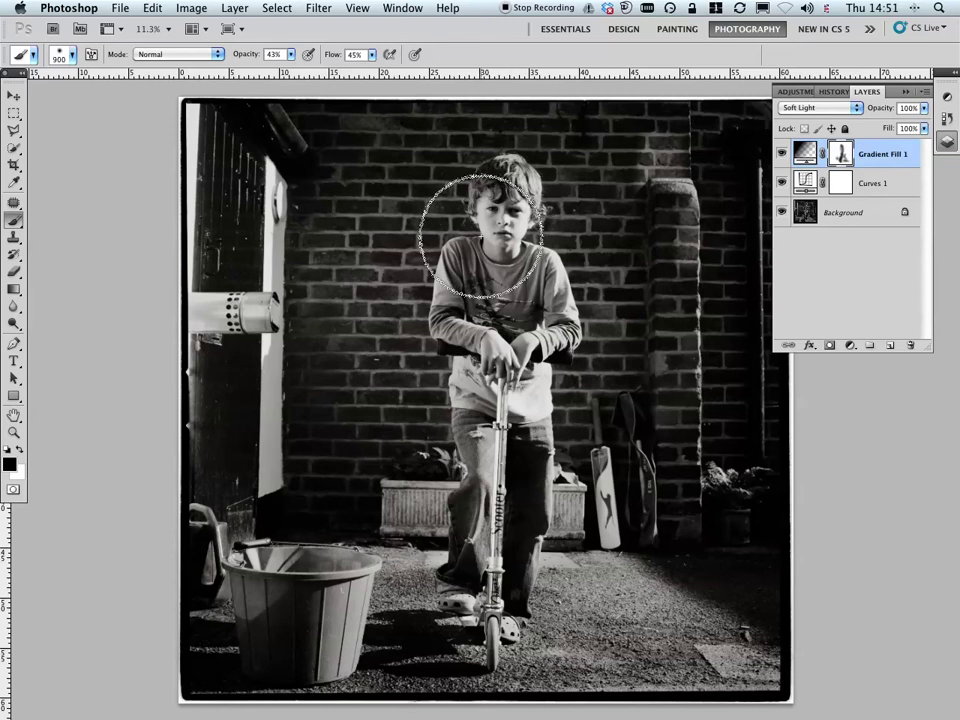
{"action": "key", "text": "bracketleft"}
{"action": "key", "text": "bracketleft"}
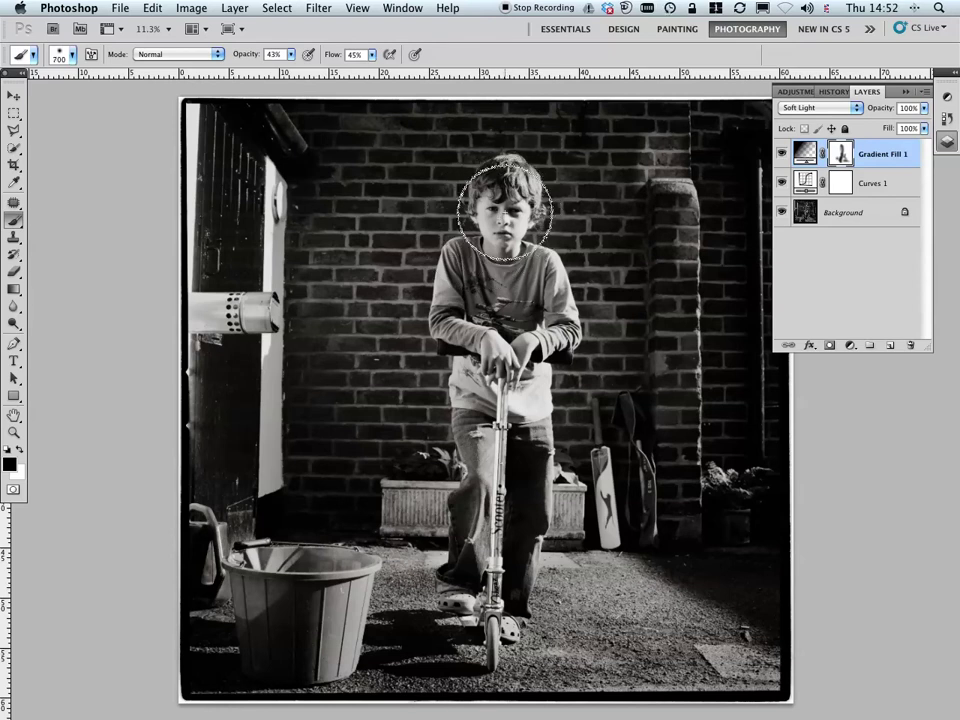
{"action": "key", "text": "bracketleft"}
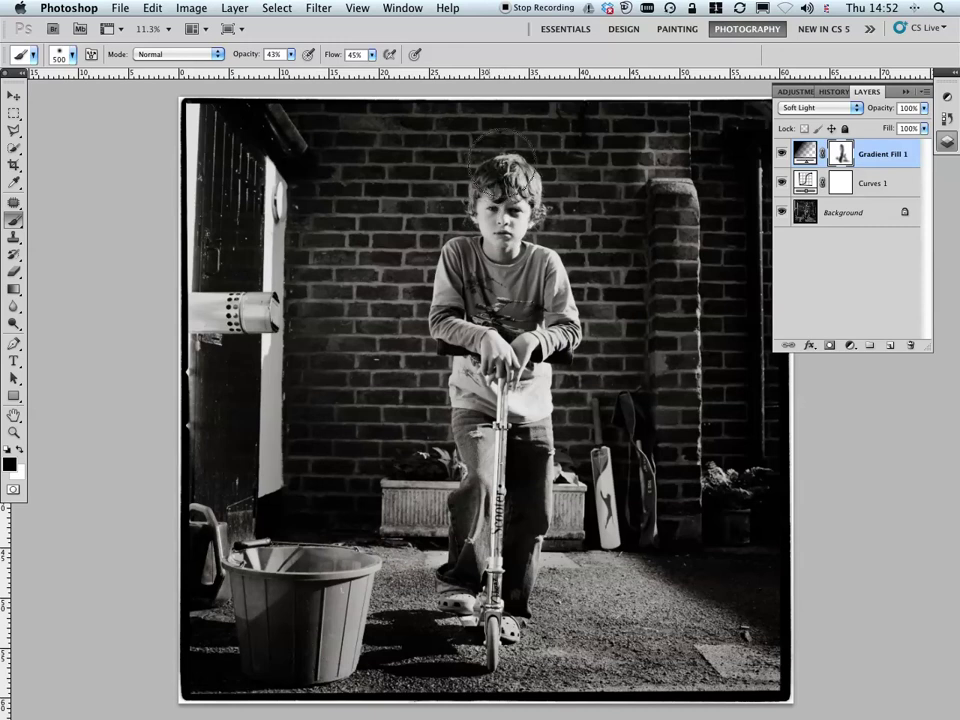
{"action": "key", "text": "bracketleft"}
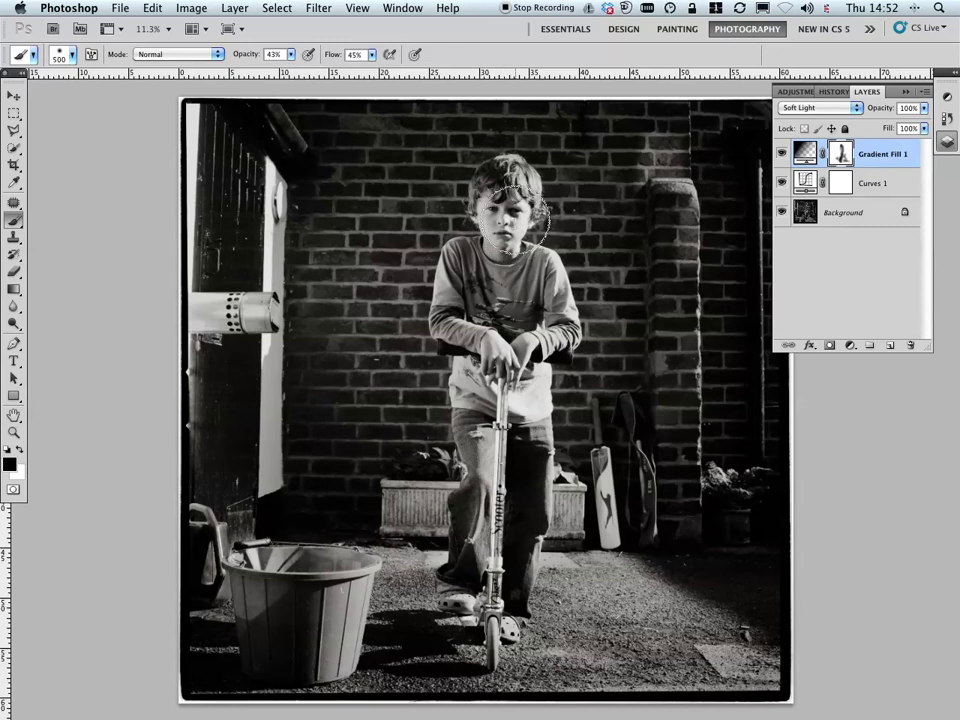
Step: Zoom in and pan down the boy from his face to the scooter wheel
{"action": "key", "text": "super+equal"}
{"action": "key", "text": "super+equal"}
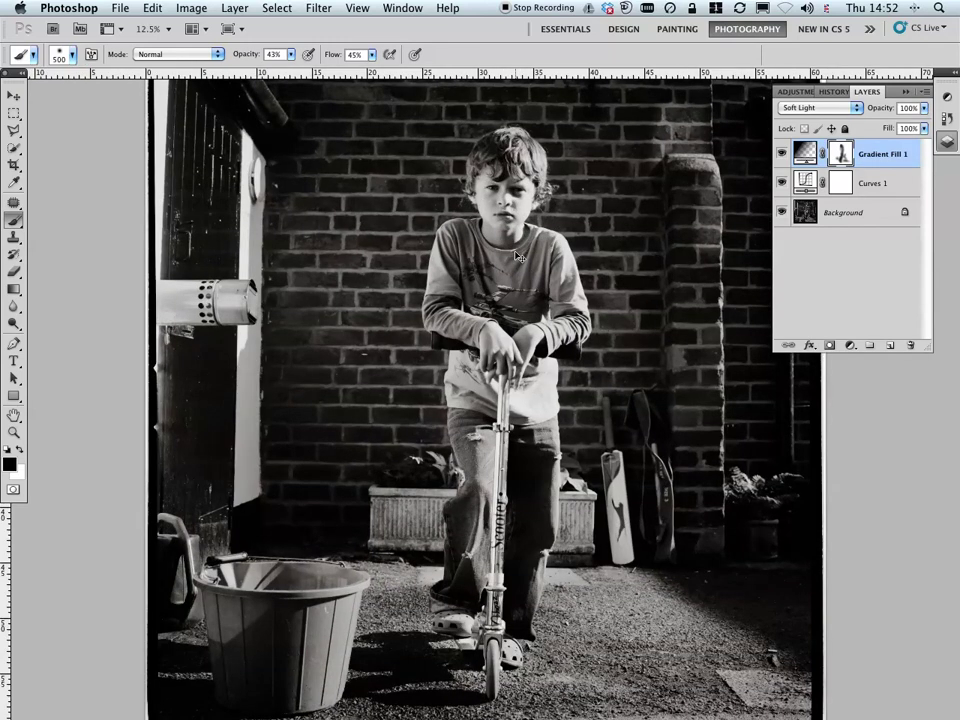
{"action": "key", "text": "super+equal"}
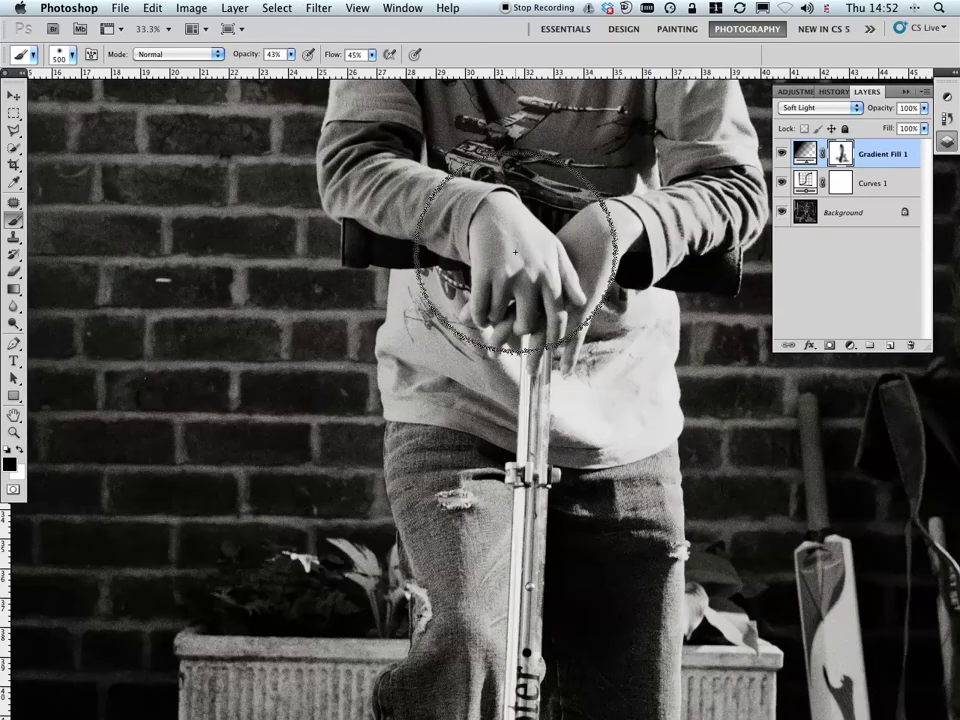
{"action": "mouse_move", "coordinate": [512, 176]}
{"action": "left_mouse_down"}
{"action": "mouse_move", "coordinate": [506, 446]}
{"action": "mouse_move", "coordinate": [489, 328]}
{"action": "left_mouse_up"}
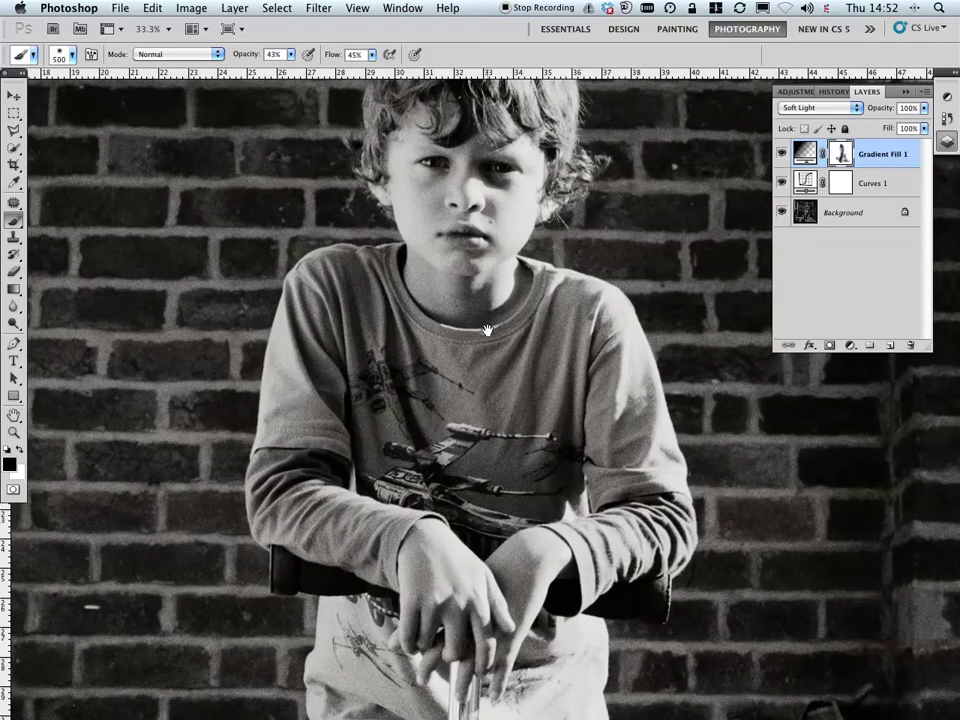
{"action": "scroll", "coordinate": [489, 328], "scroll_direction": "up", "scroll_amount": 3}
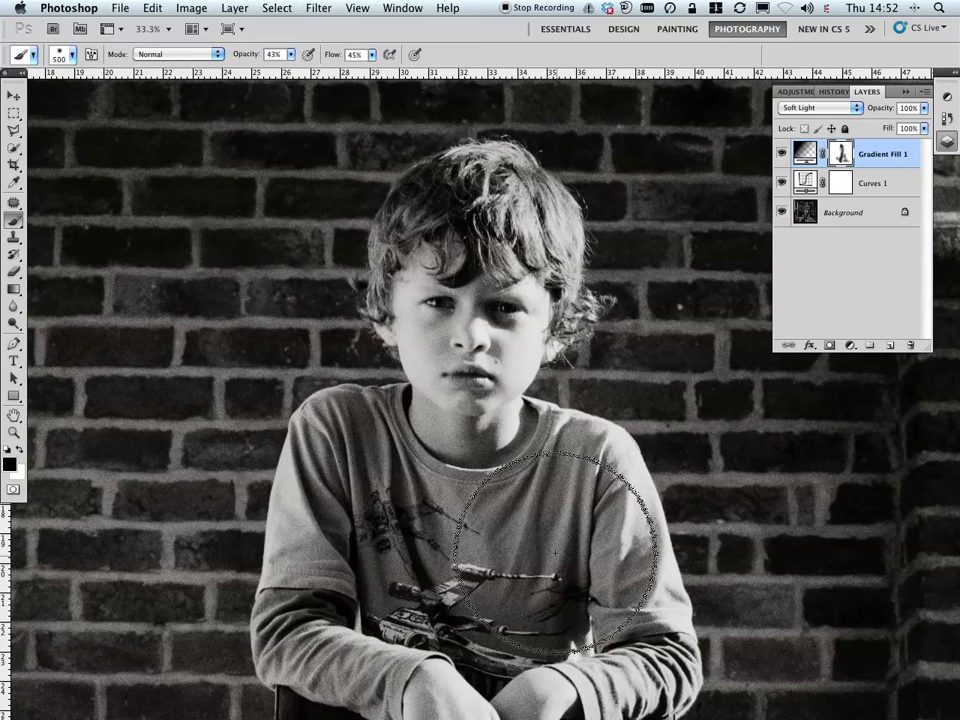
{"action": "scroll", "coordinate": [521, 454], "scroll_direction": "down", "scroll_amount": 5}
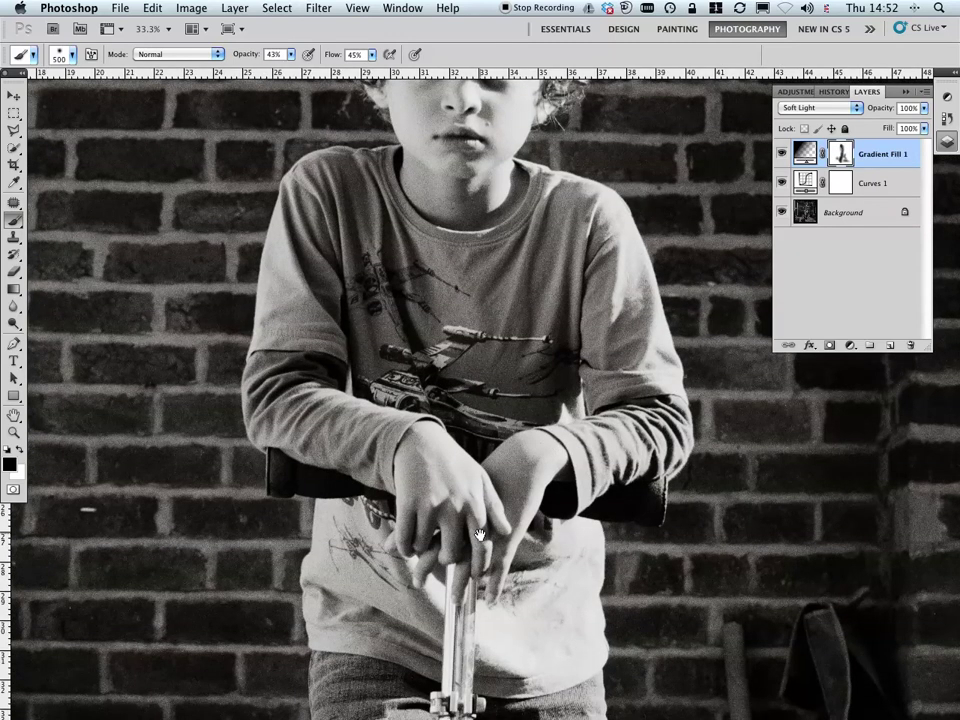
{"action": "scroll", "coordinate": [530, 460], "scroll_direction": "down", "scroll_amount": 4}
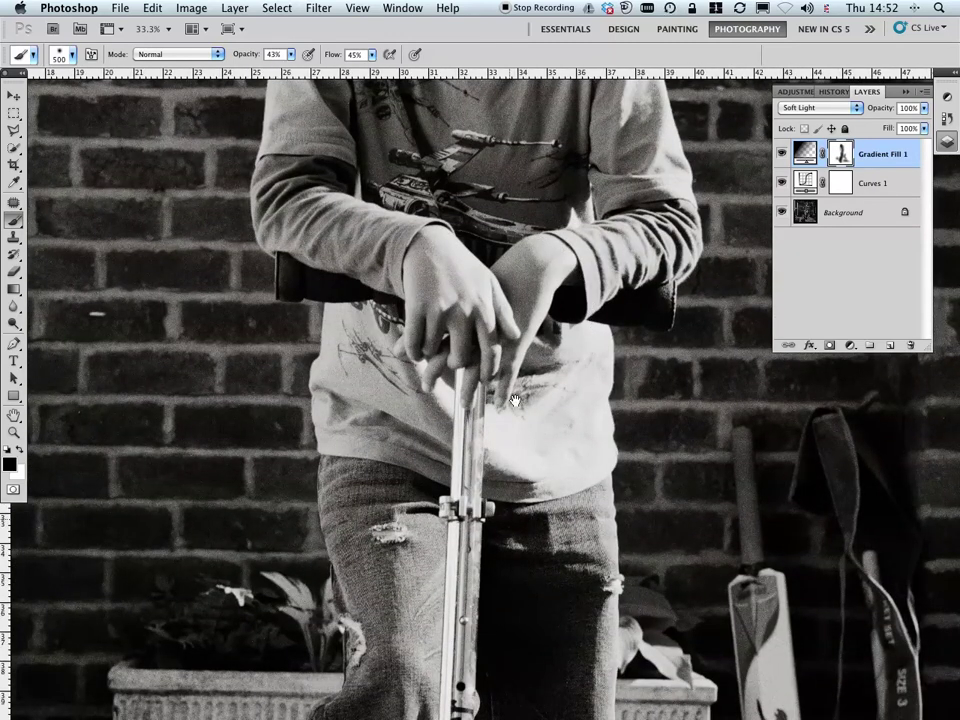
{"action": "scroll", "coordinate": [510, 530], "scroll_direction": "down", "scroll_amount": 4}
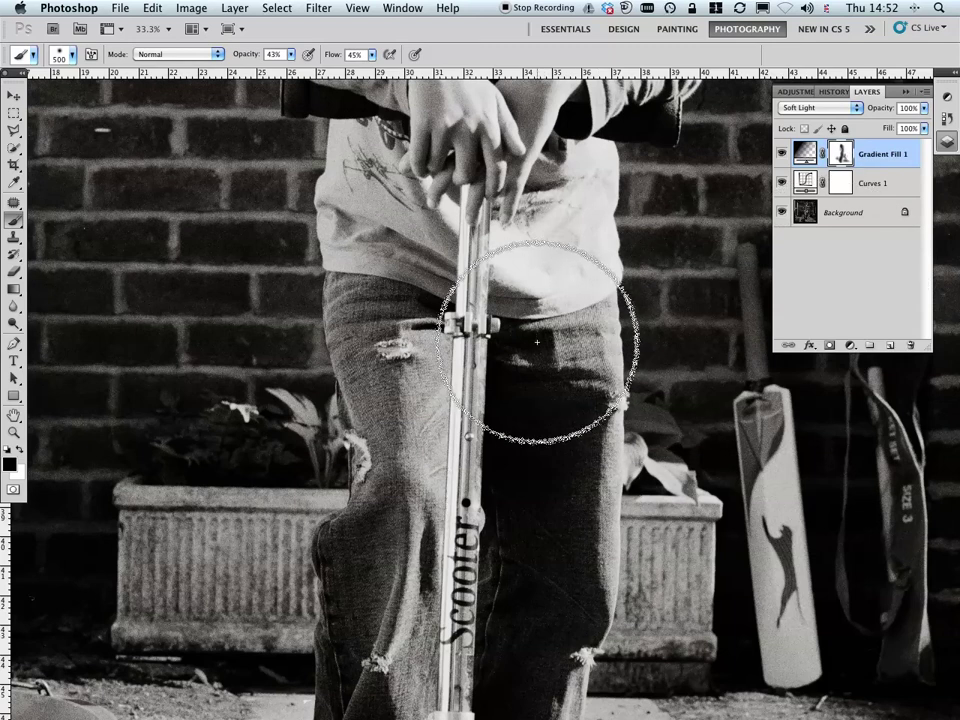
{"action": "left_click_drag", "start_coordinate": [537, 517], "coordinate": [525, 306]}
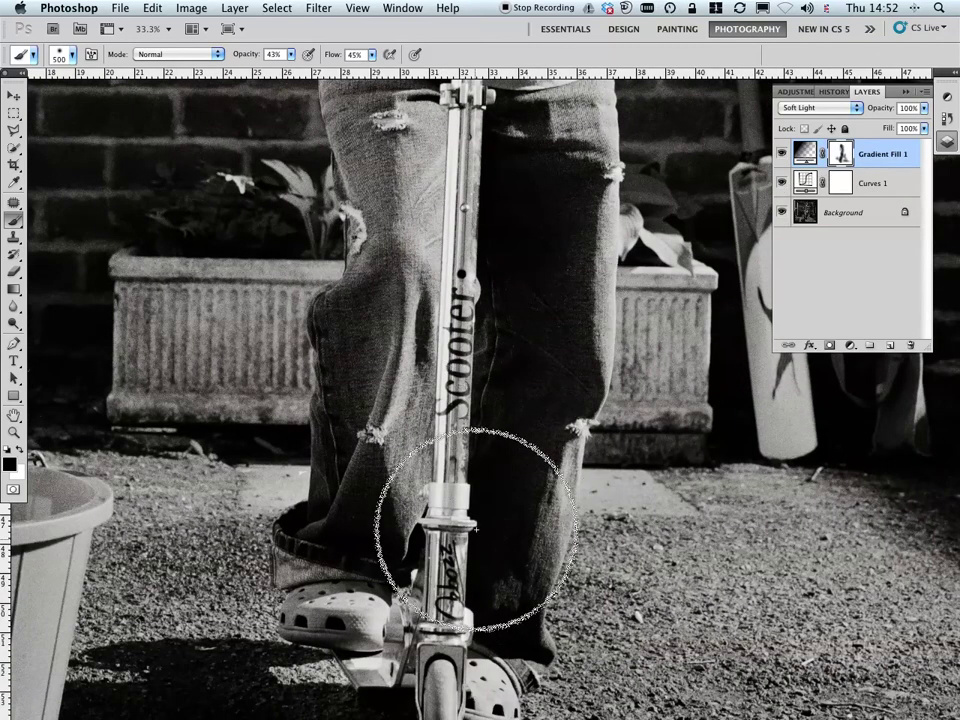
{"action": "left_click_drag", "start_coordinate": [467, 525], "coordinate": [522, 295]}
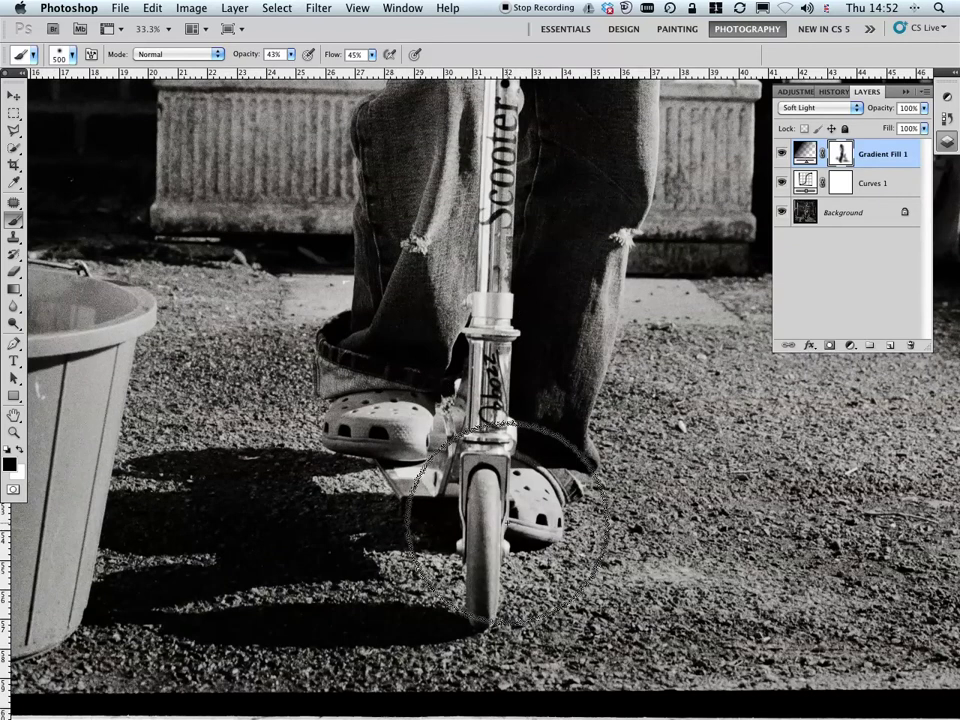
Step: Fit the whole photo on screen and hide Gradient Fill 1 to compare
{"action": "key", "text": "super+minus"}
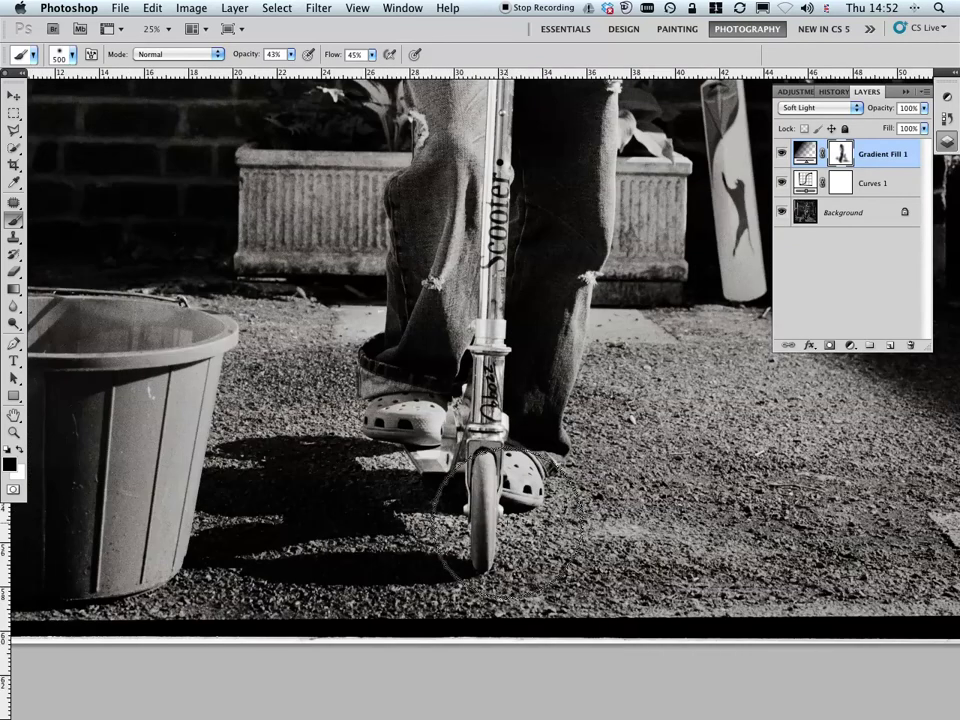
{"action": "key", "text": "super+0"}
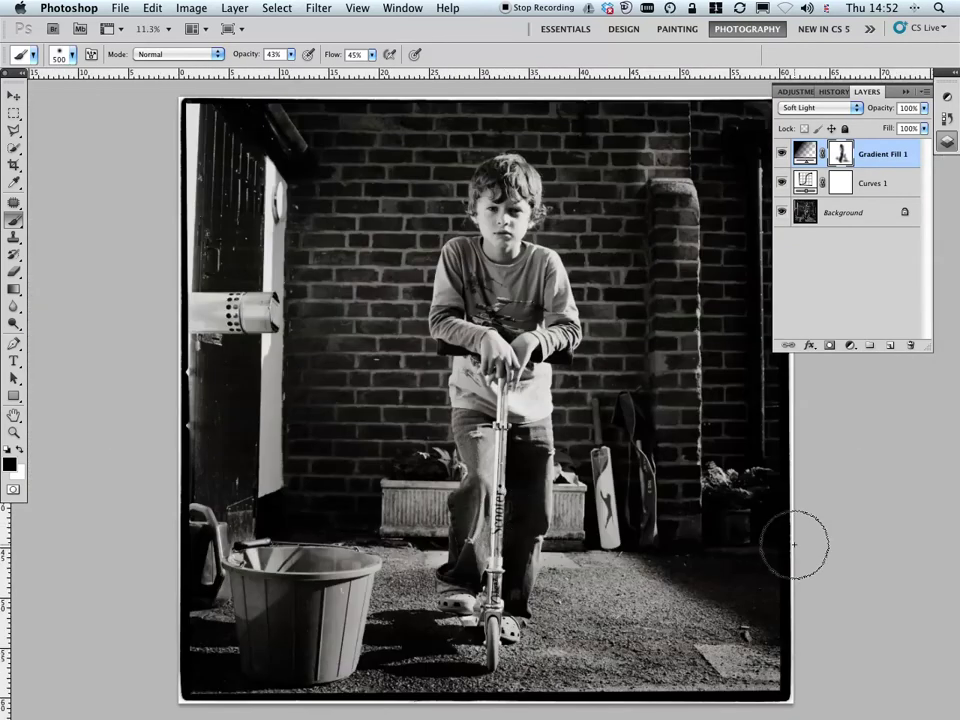
{"action": "left_click", "coordinate": [783, 154]}
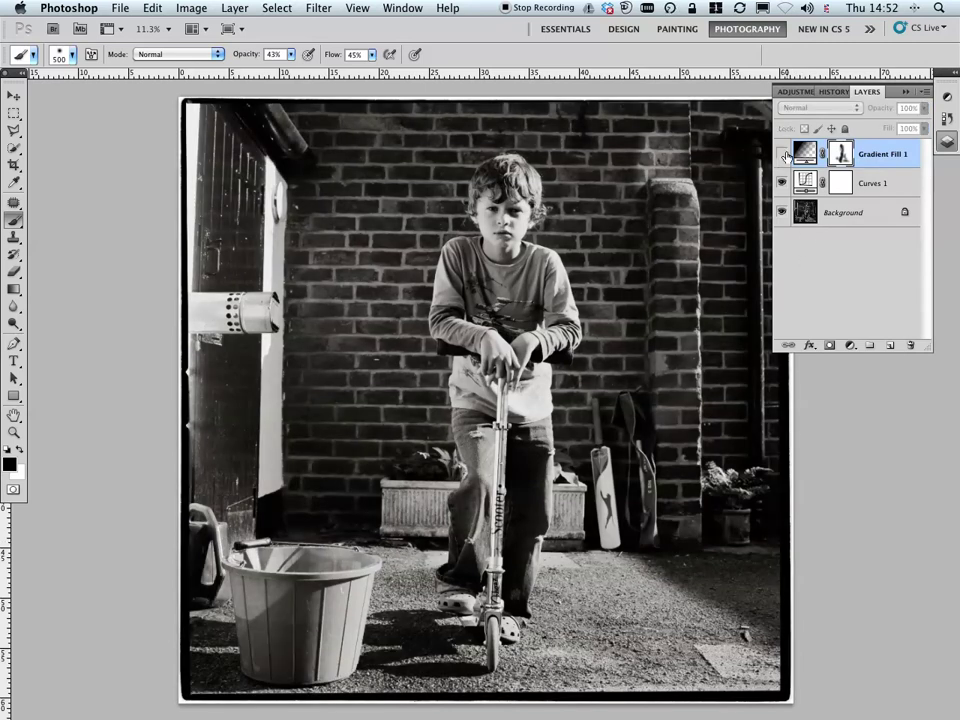
Step: Toggle Gradient Fill 1 to compare, lower its opacity to 70%, and leave it visible
{"action": "left_click", "coordinate": [783, 154]}
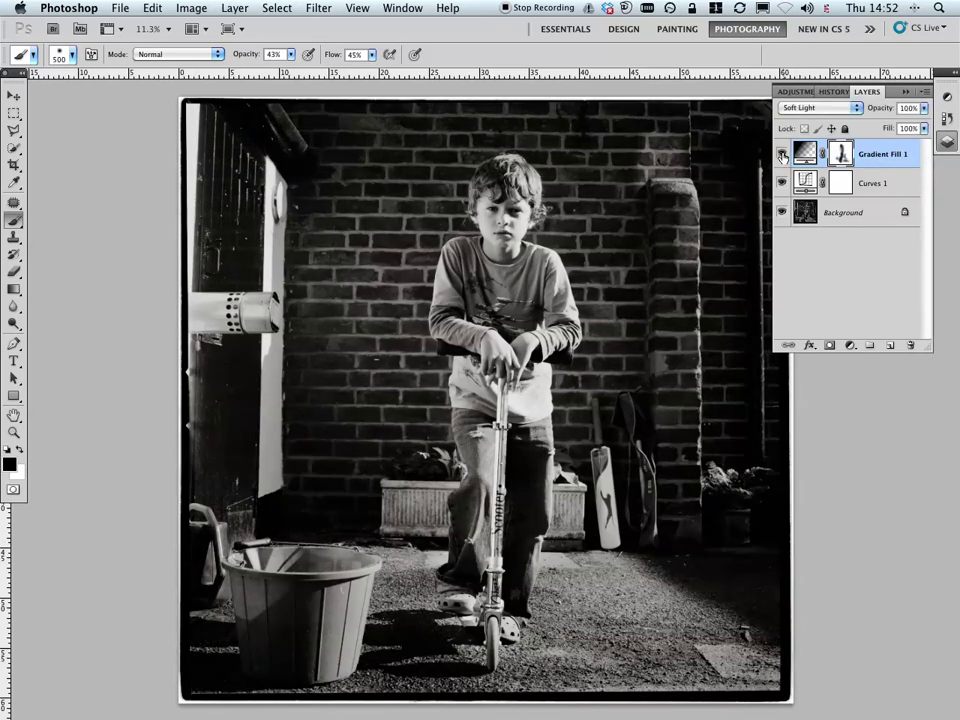
{"action": "left_click", "coordinate": [783, 154]}
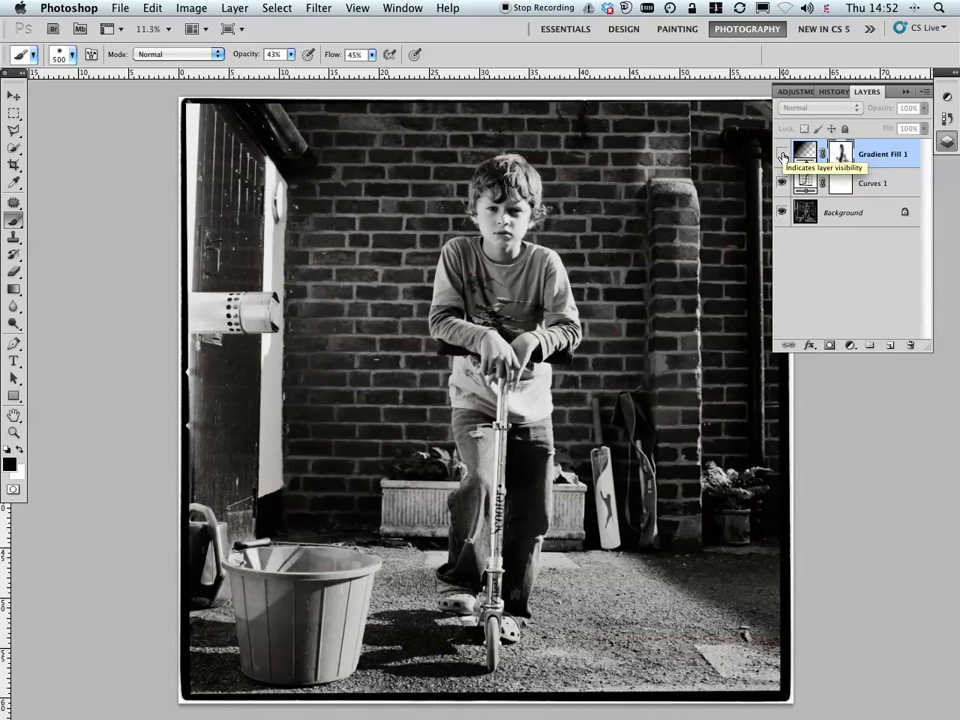
{"action": "left_click", "coordinate": [783, 154]}
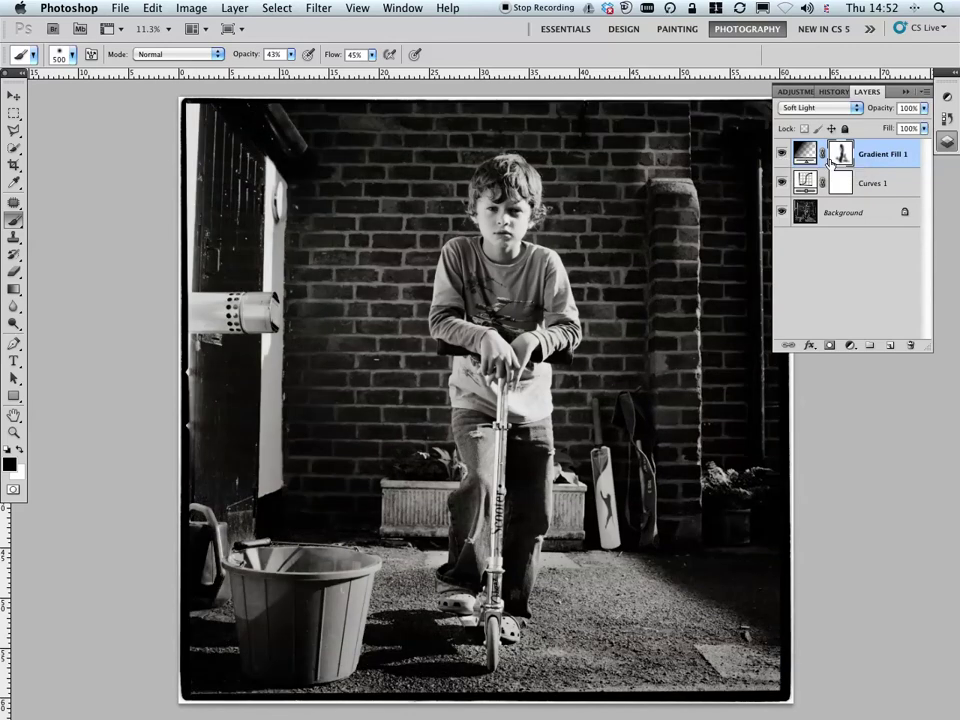
{"action": "left_click", "coordinate": [924, 108]}
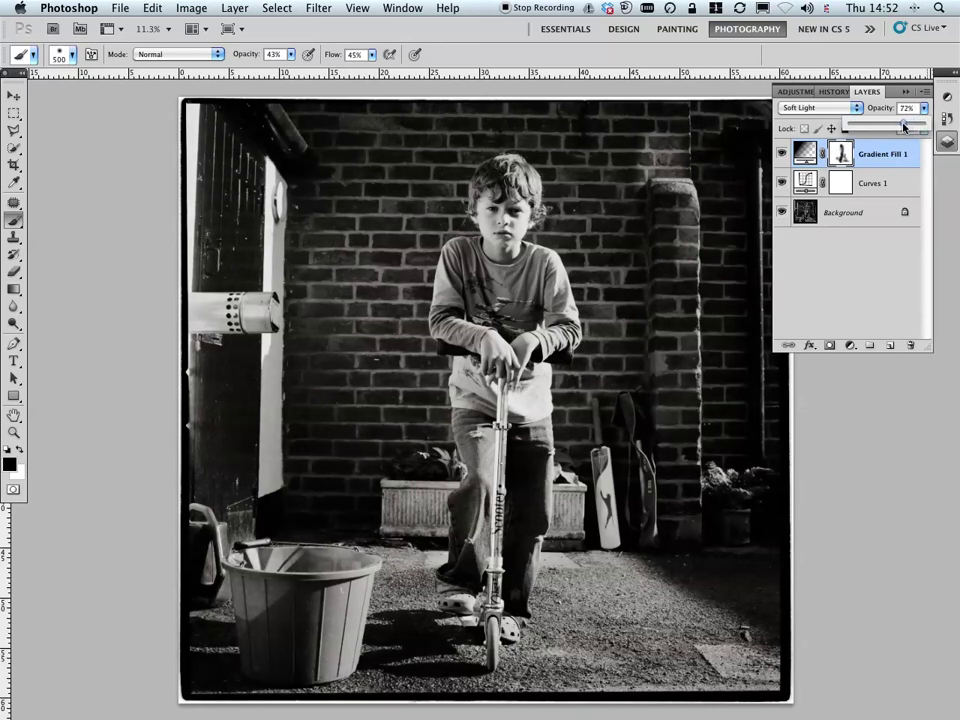
{"action": "left_click", "coordinate": [780, 155]}
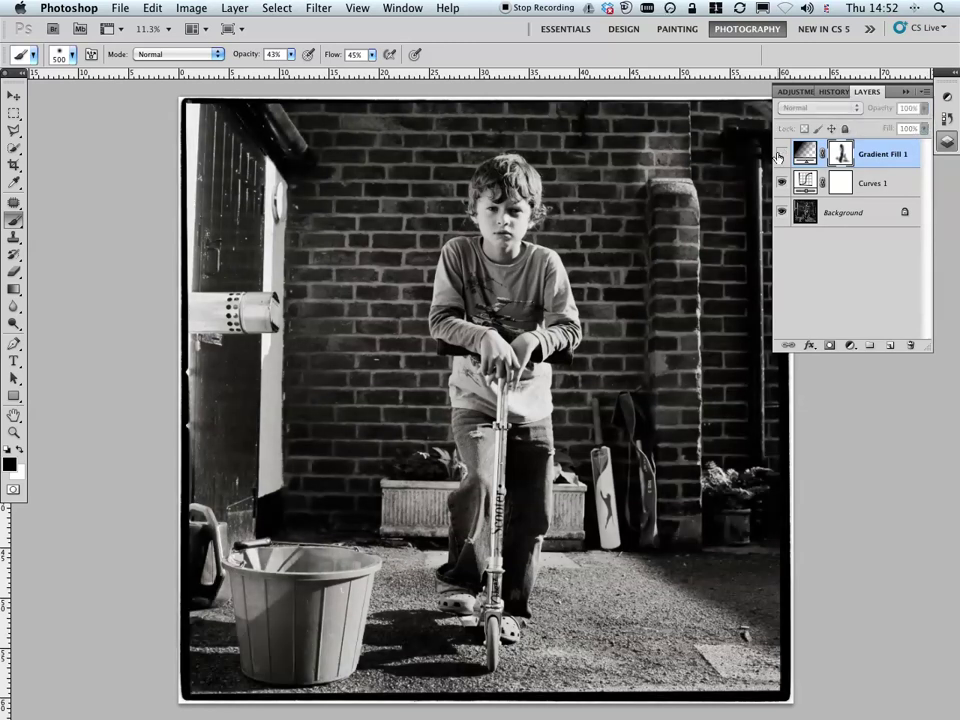
{"action": "left_click", "coordinate": [780, 155]}
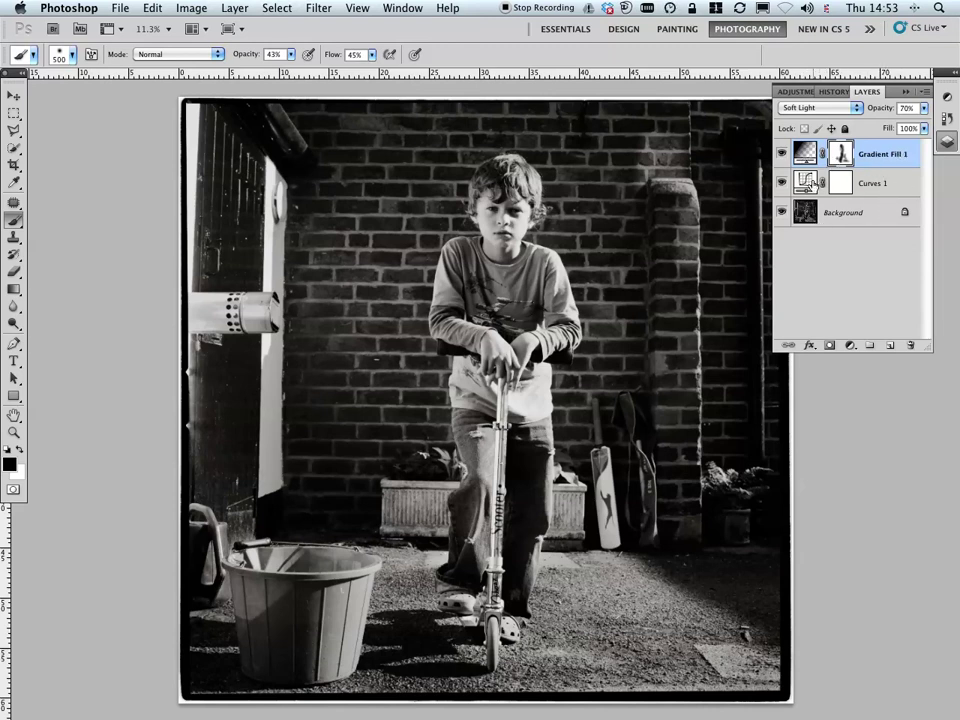
Step: Start a Save As with the layered Photoshop format chosen
{"action": "left_click", "coordinate": [119, 8]}
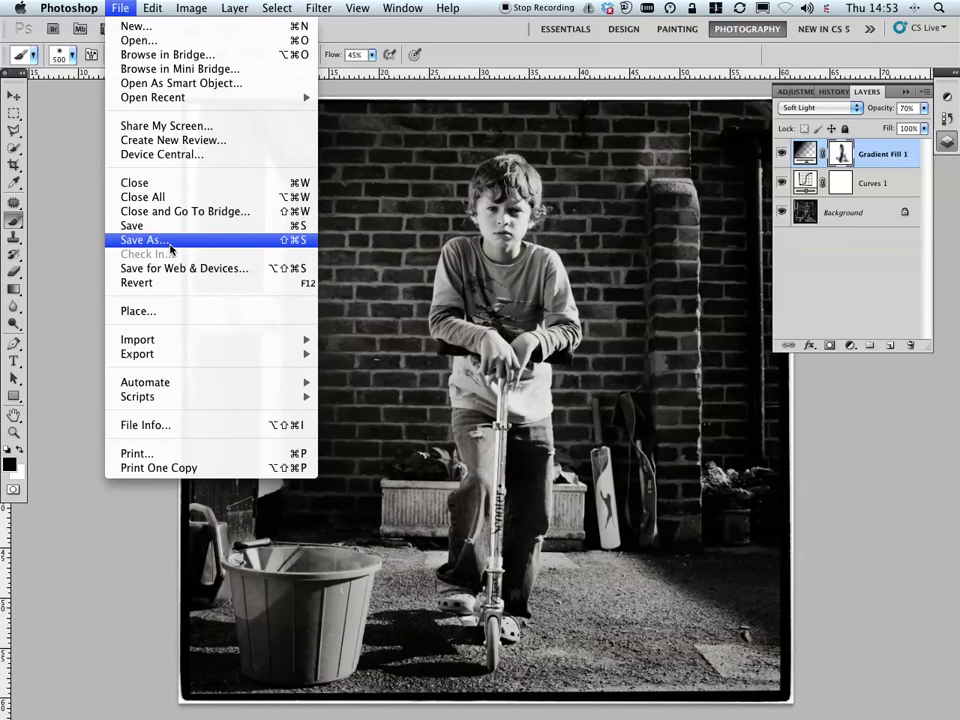
{"action": "left_click", "coordinate": [291, 241]}
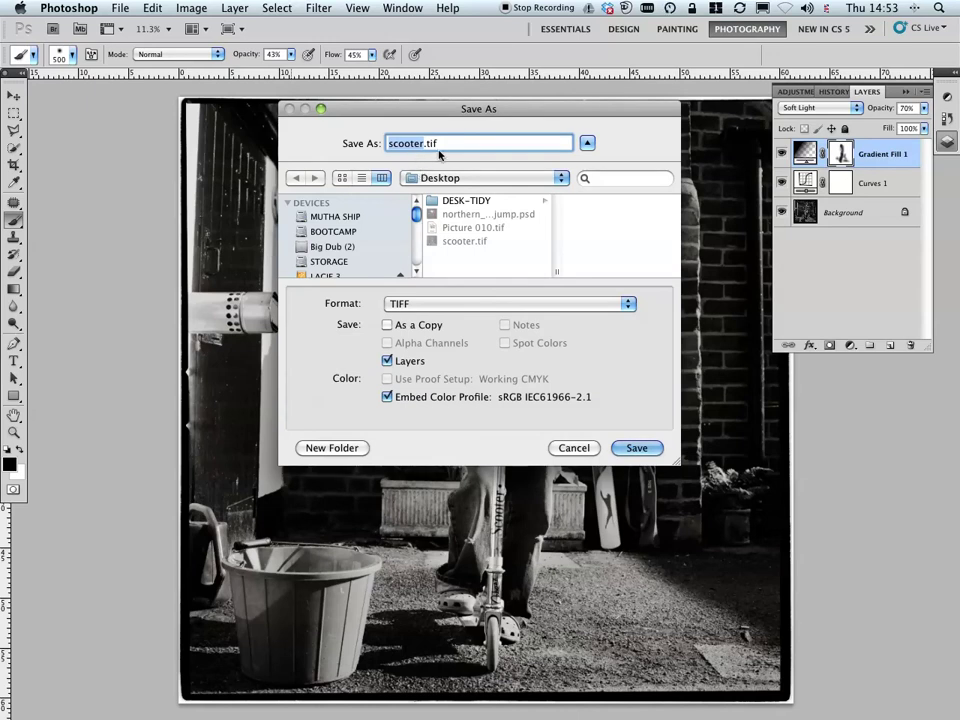
{"action": "left_click", "coordinate": [514, 303]}
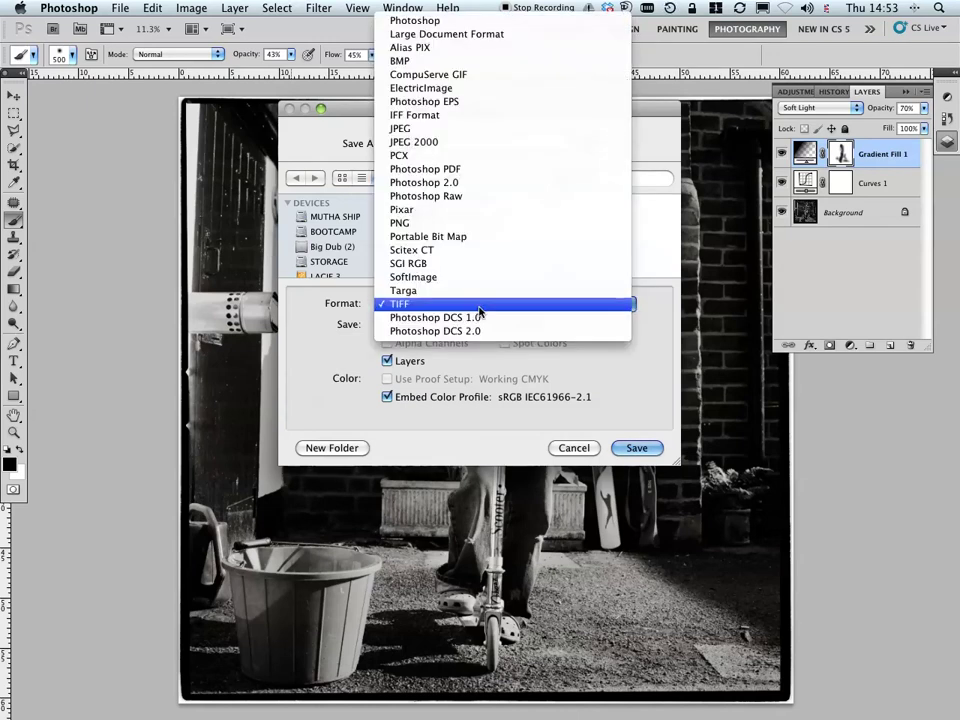
{"action": "left_click", "coordinate": [414, 20]}
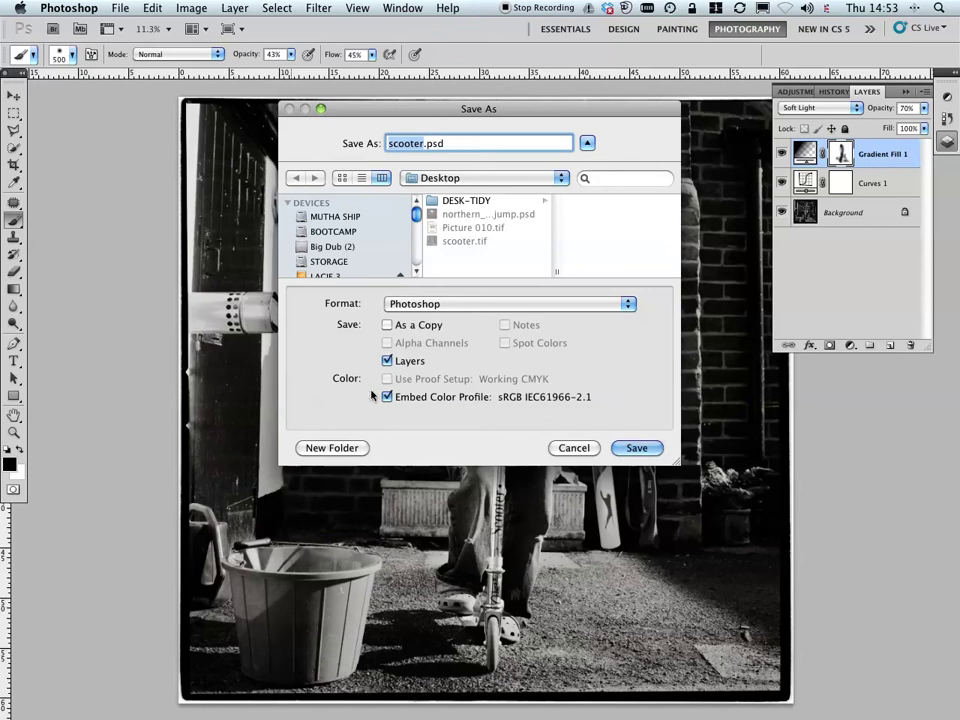
Step: Create a new 'scooterboy' folder and save scooter.psd into it
{"action": "left_click", "coordinate": [343, 447]}
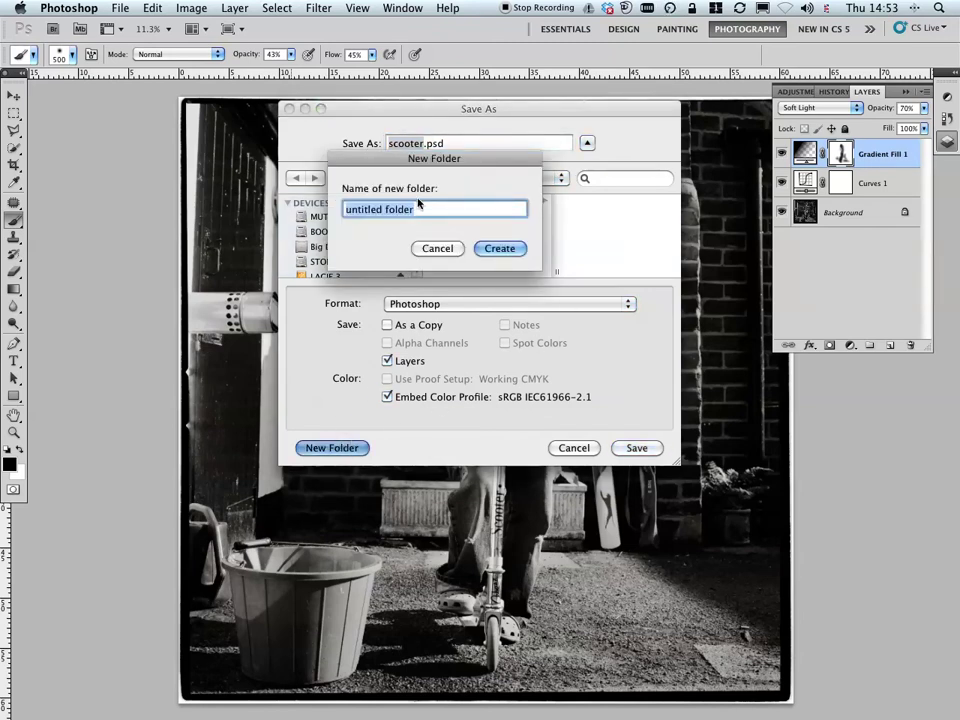
{"action": "type", "text": "scotterboy"}
{"action": "left_click", "coordinate": [505, 249]}
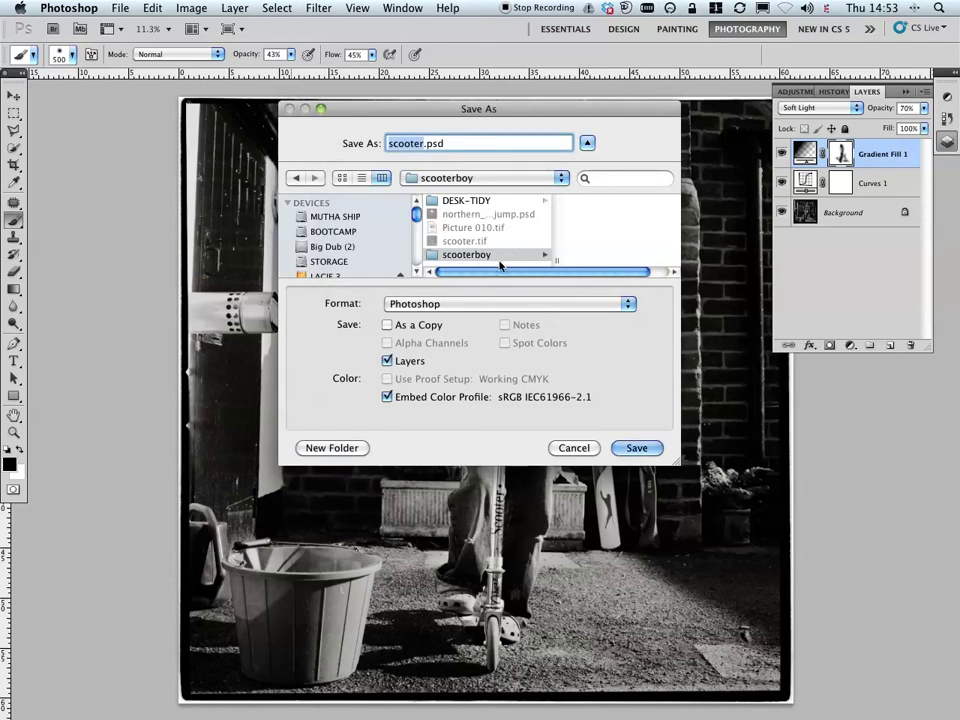
{"action": "left_click", "coordinate": [636, 449]}
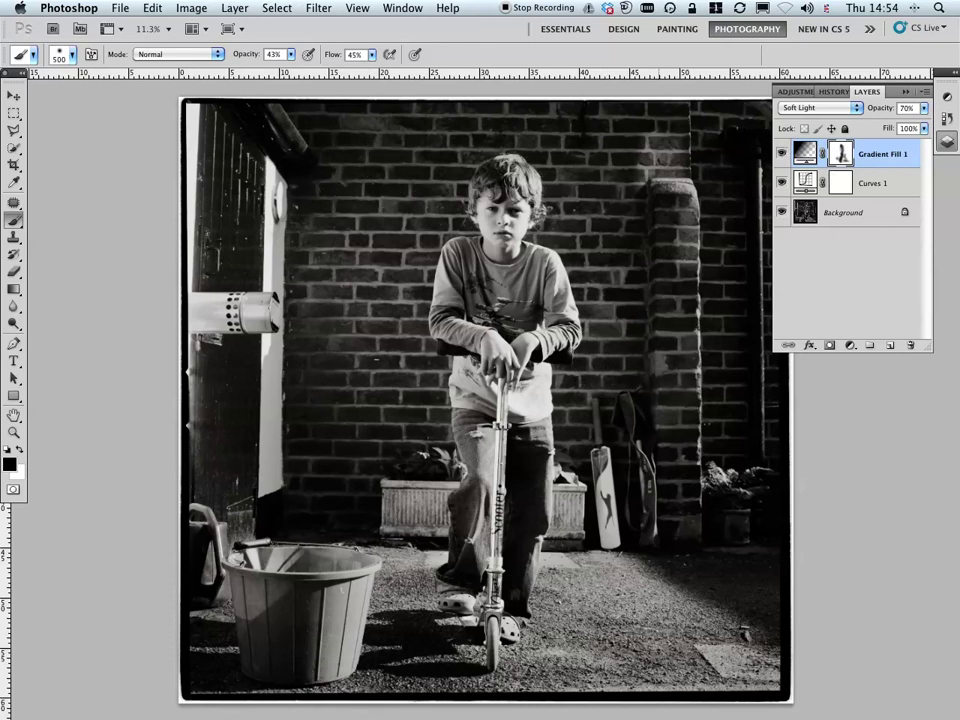
Step: Flatten all layers into one Background layer and save it as an uncompressed TIFF, scooter.tif
{"action": "left_click", "coordinate": [233, 7]}
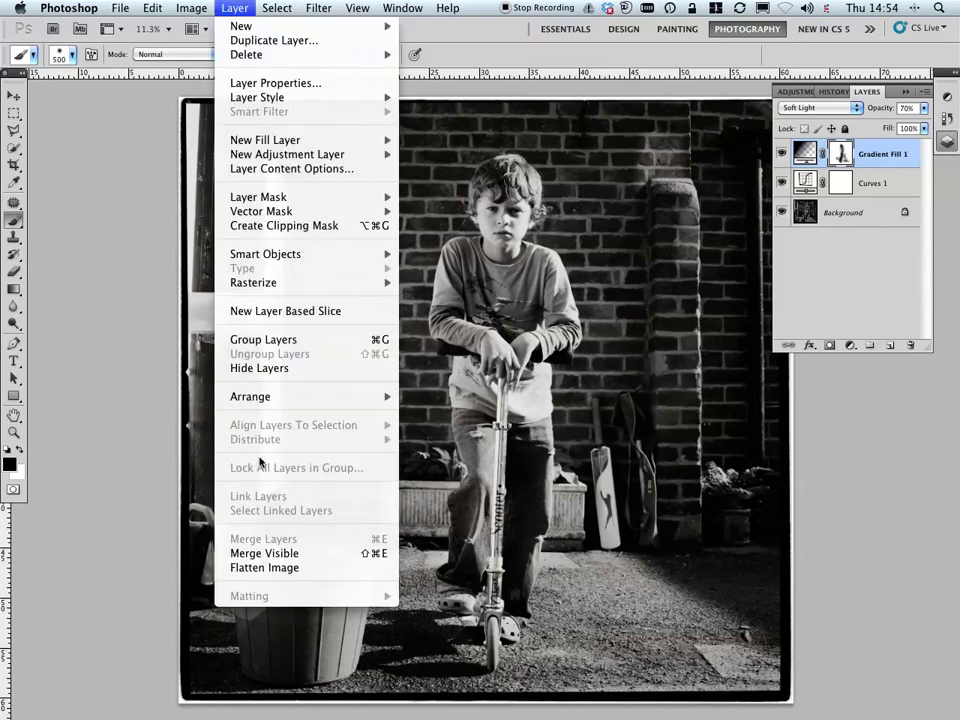
{"action": "left_click", "coordinate": [280, 624]}
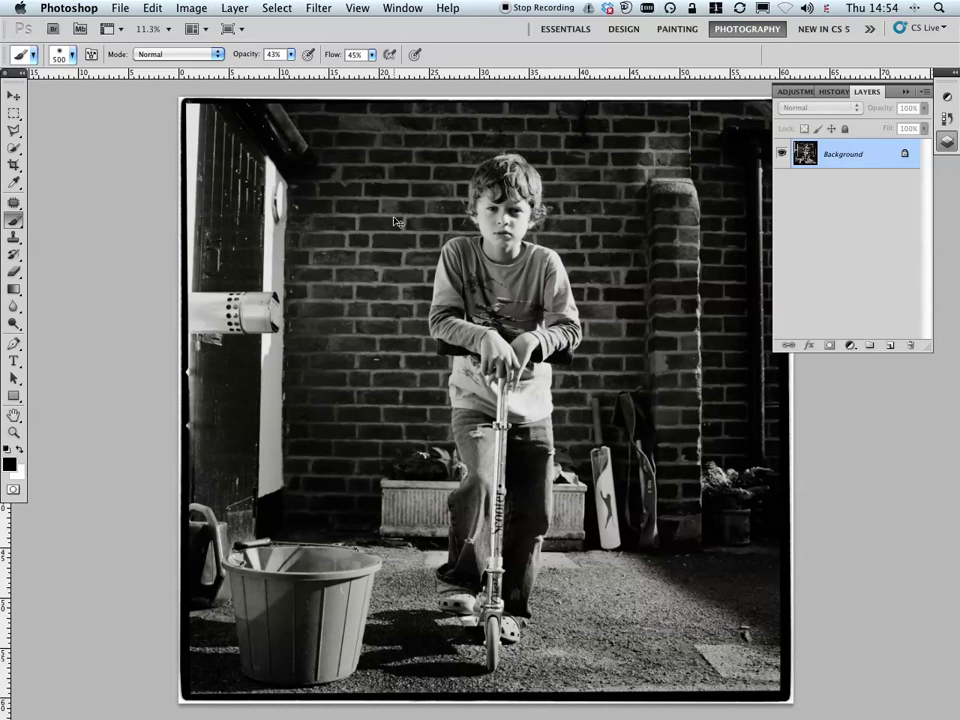
{"action": "key", "text": "super+shift+s"}
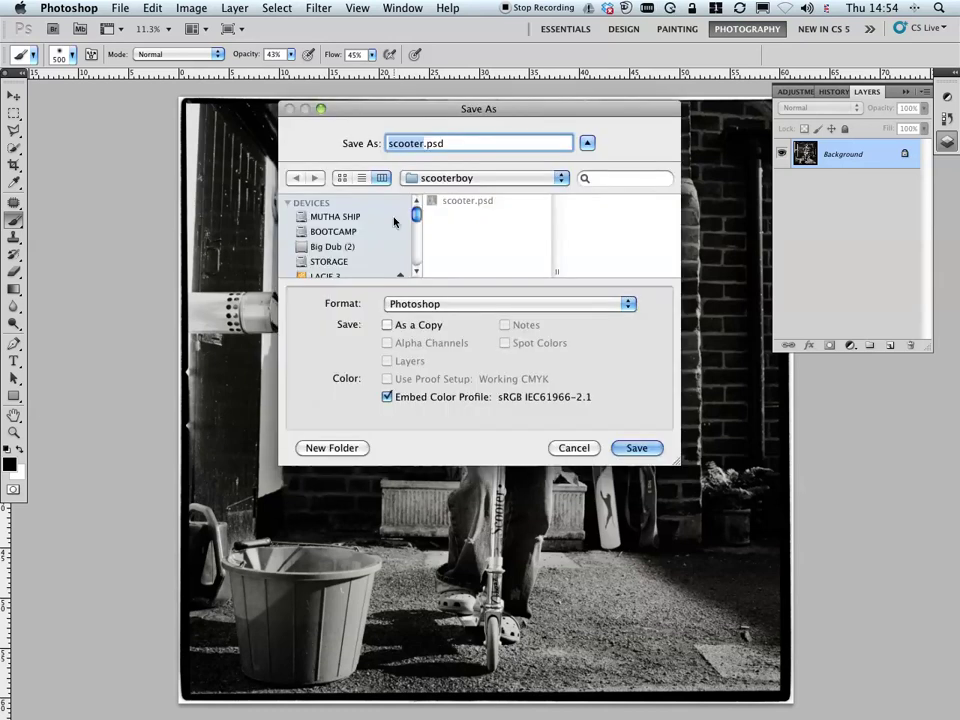
{"action": "left_click", "coordinate": [533, 306]}
{"action": "left_click", "coordinate": [530, 582]}
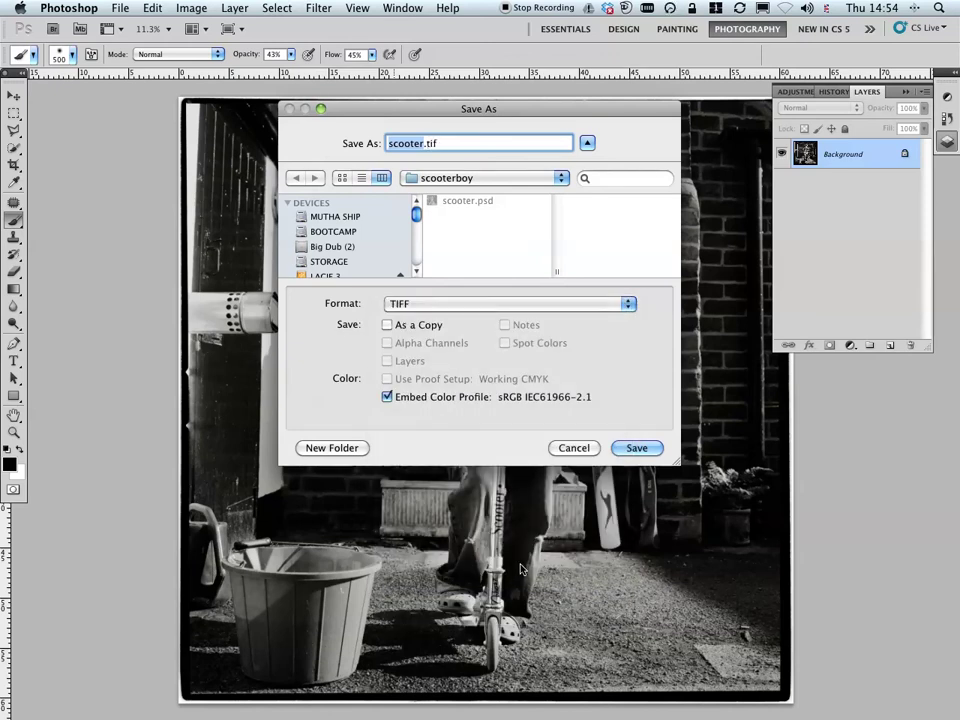
{"action": "left_click", "coordinate": [638, 448]}
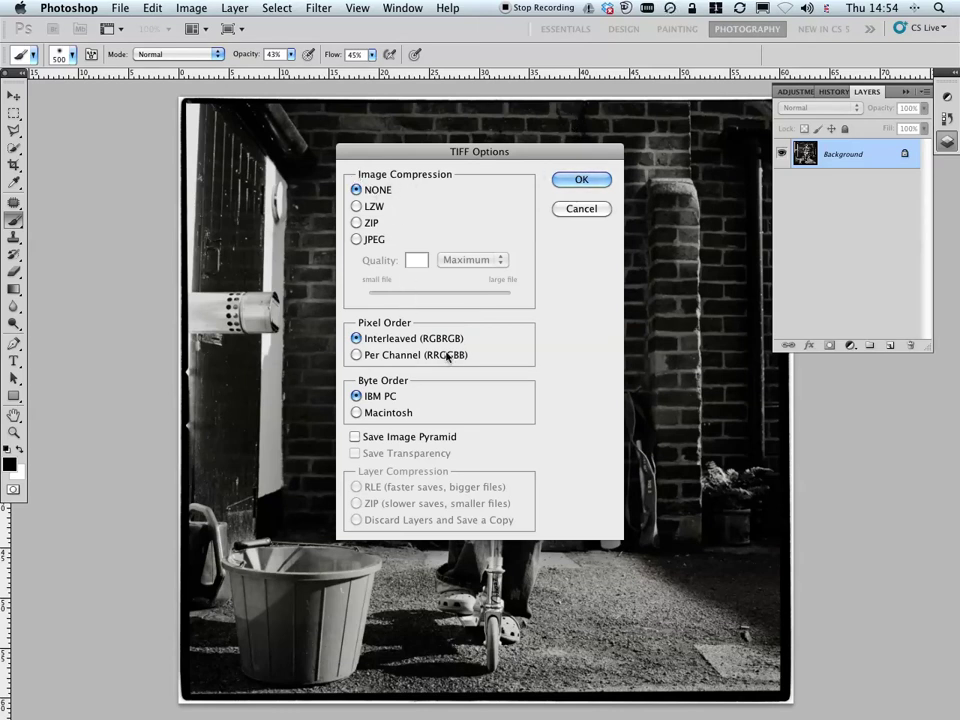
{"action": "left_click", "coordinate": [570, 179]}
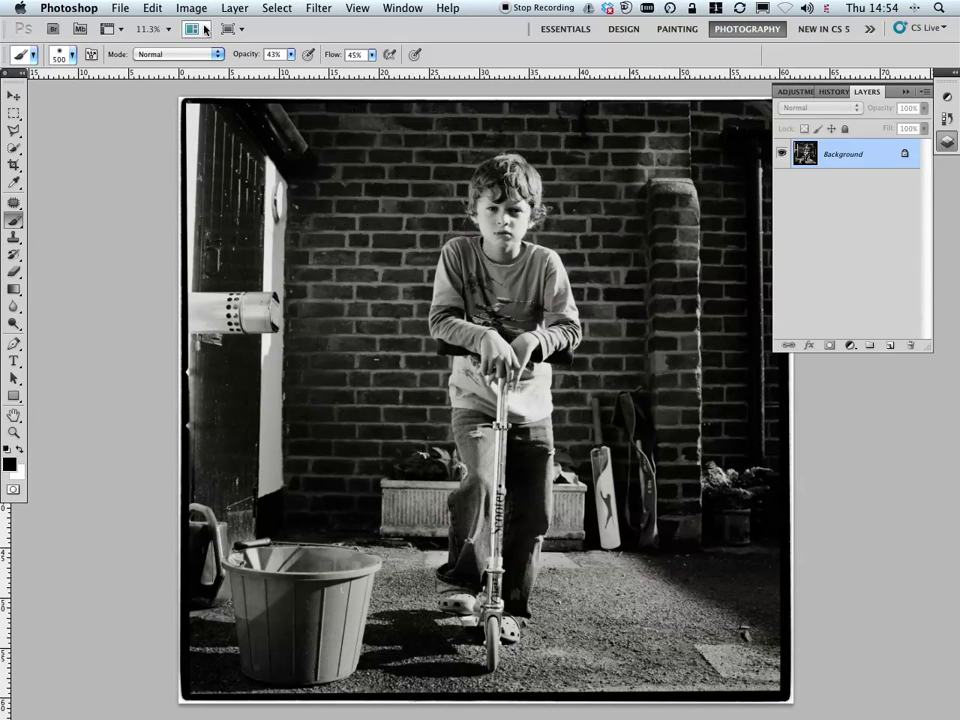
{"action": "left_click", "coordinate": [120, 8]}
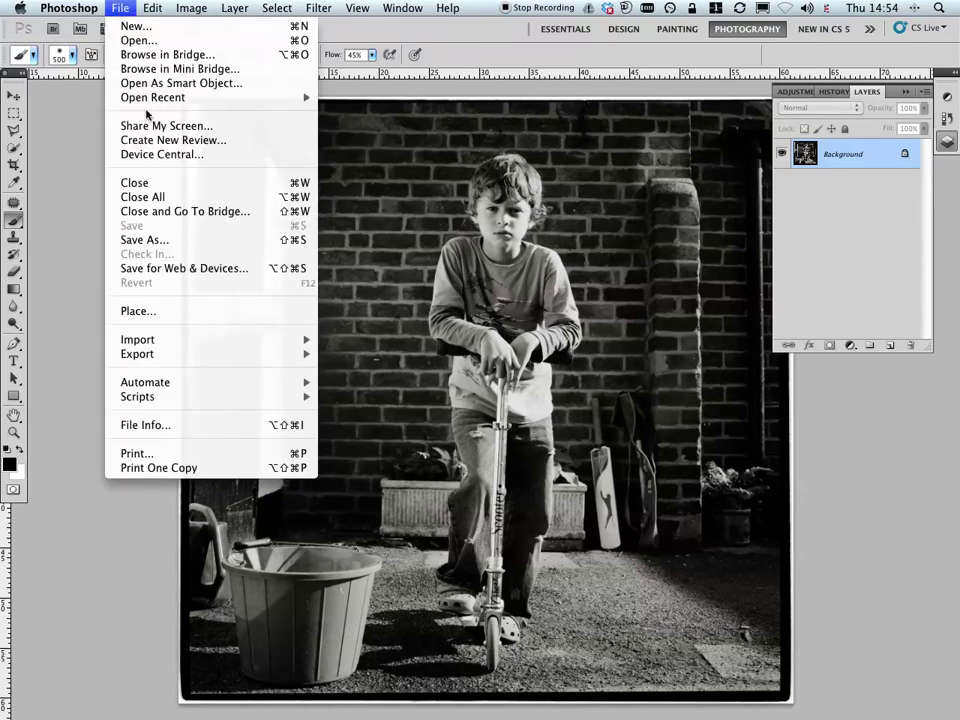
Step: Save a JPEG copy named scooter.jpg at quality 7 (Medium), then close the document
{"action": "left_click", "coordinate": [160, 240]}
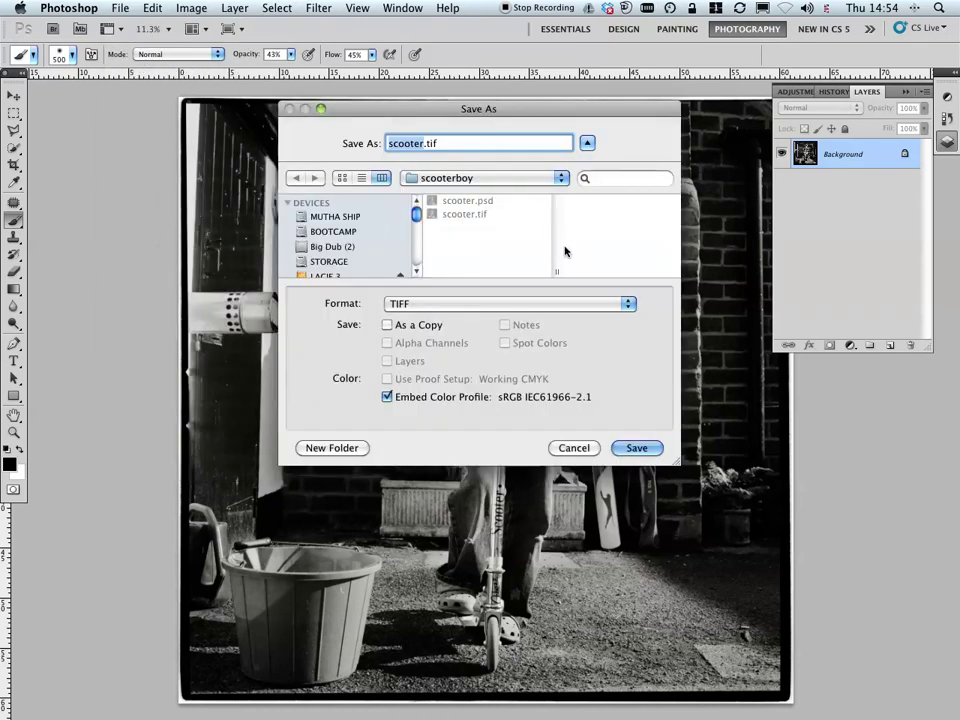
{"action": "left_click", "coordinate": [623, 305]}
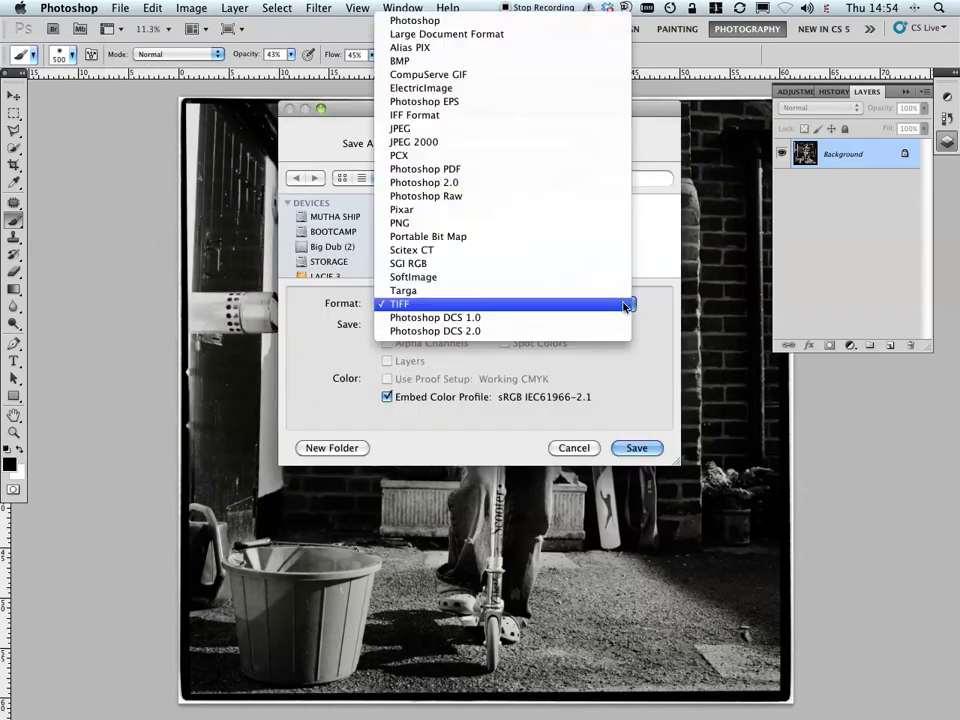
{"action": "left_click", "coordinate": [521, 129]}
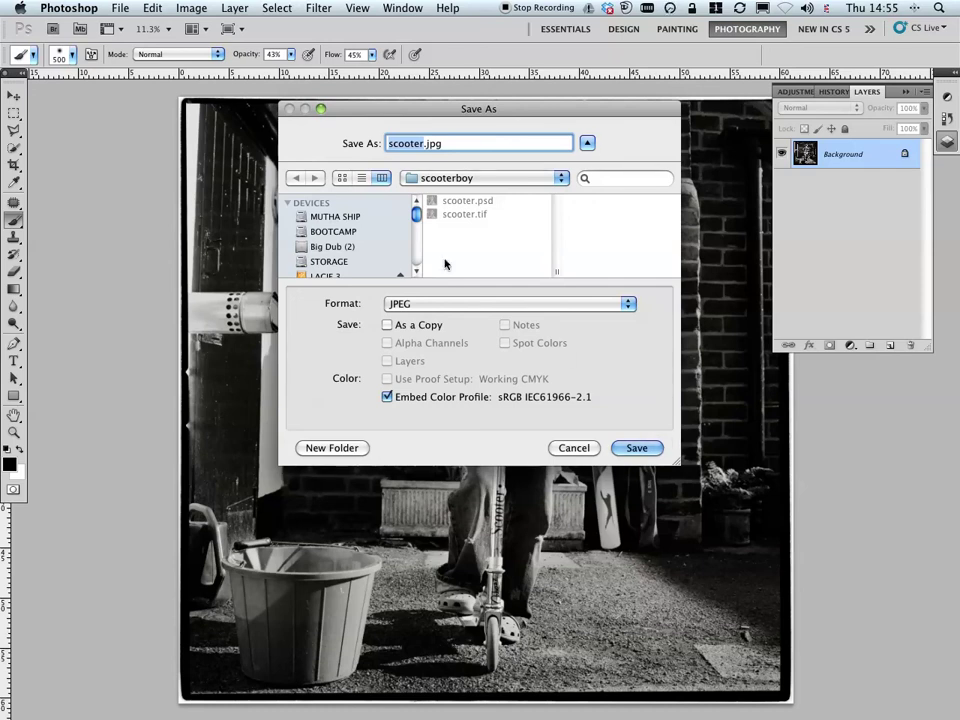
{"action": "left_click", "coordinate": [643, 449]}
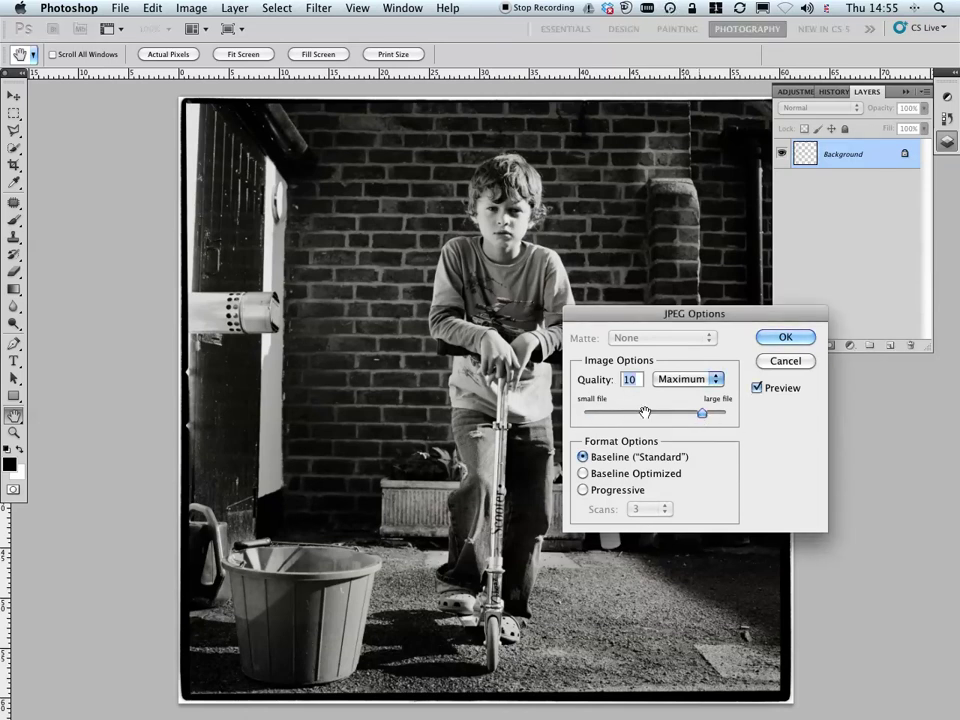
{"action": "left_click", "coordinate": [600, 415]}
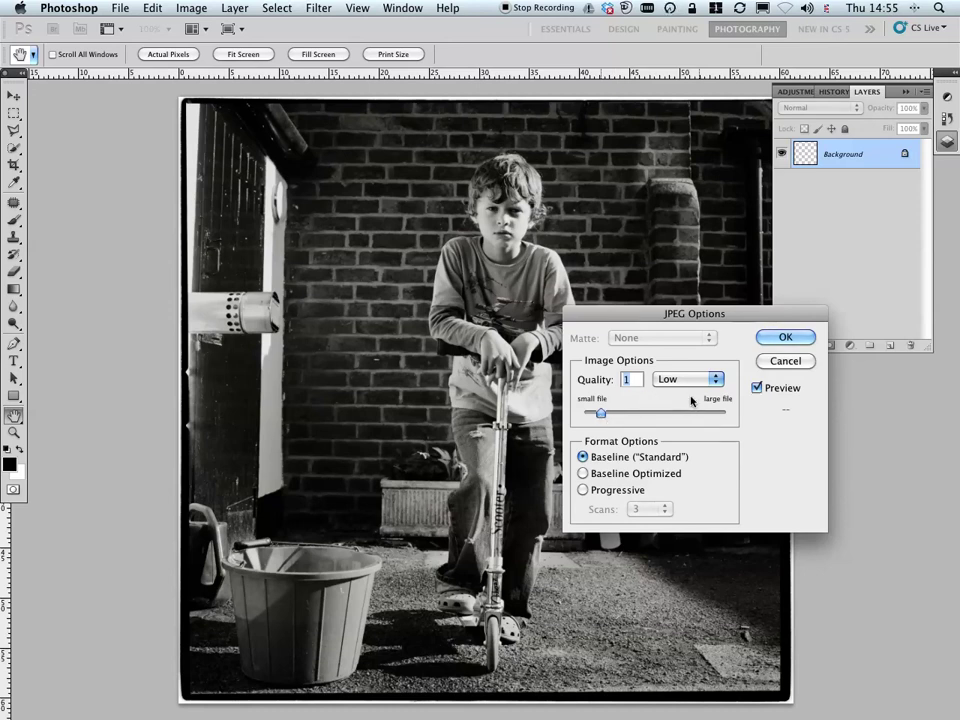
{"action": "left_click_drag", "start_coordinate": [601, 415], "coordinate": [675, 417]}
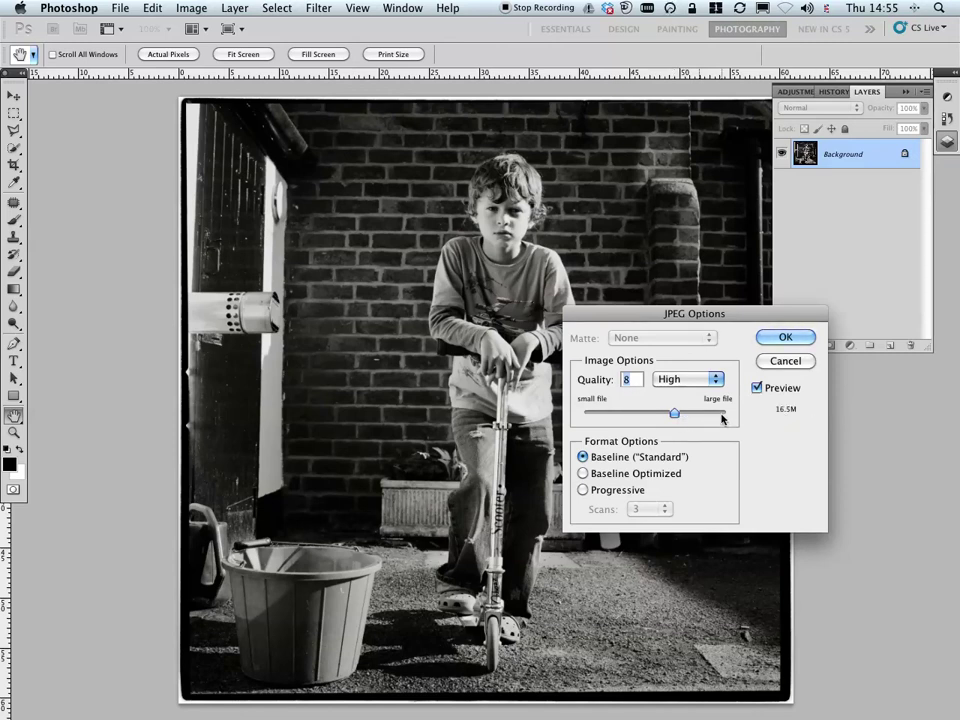
{"action": "left_click", "coordinate": [671, 418]}
{"action": "left_click", "coordinate": [788, 338]}
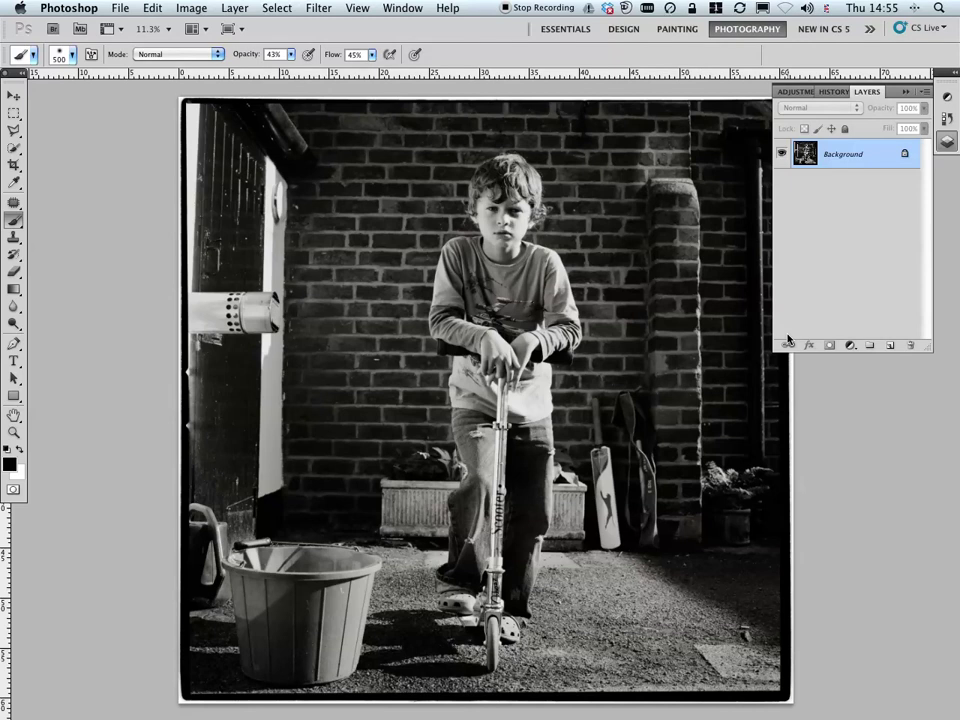
{"action": "key", "text": "super+w"}
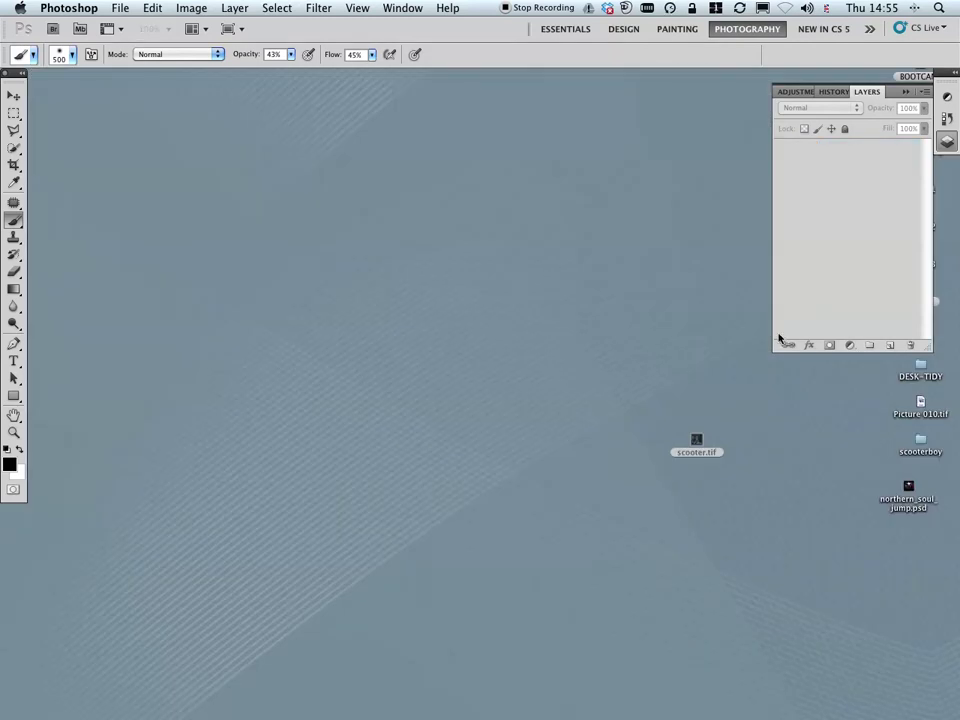
Step: Hide Photoshop, move the scooterboy folder to mid-desktop and open it
{"action": "key", "text": "super+h"}
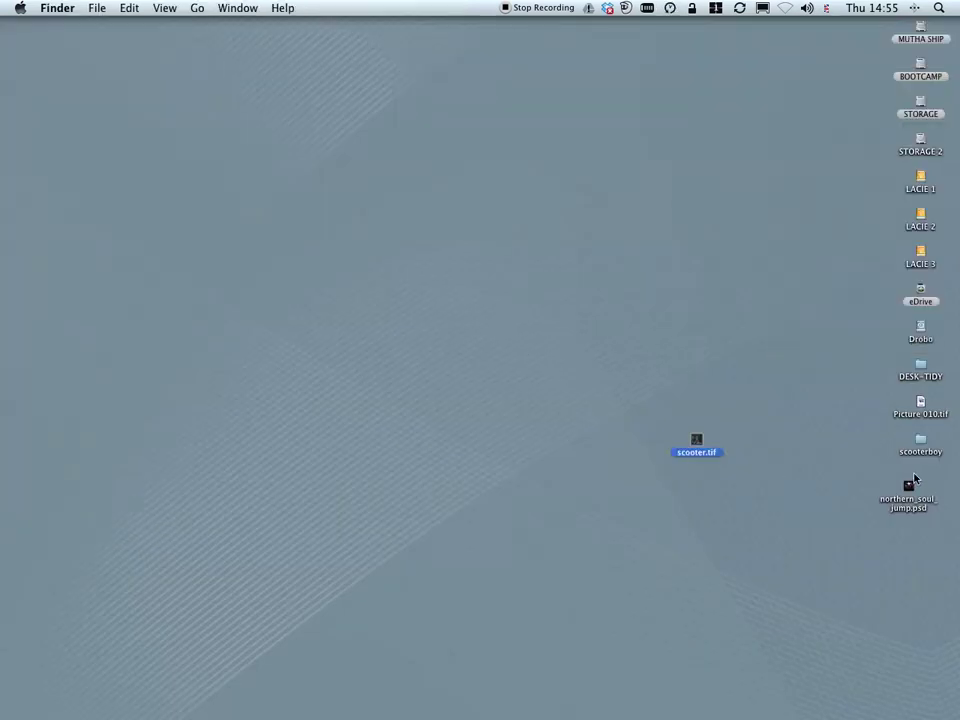
{"action": "left_click_drag", "start_coordinate": [921, 447], "coordinate": [437, 296]}
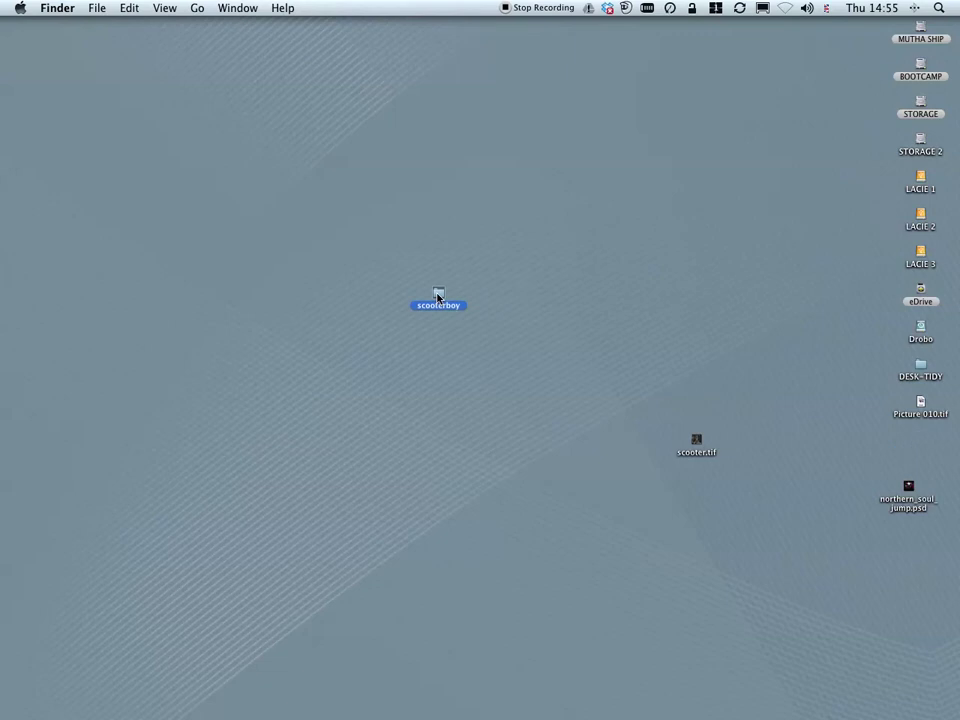
{"action": "double_click", "coordinate": [437, 296]}
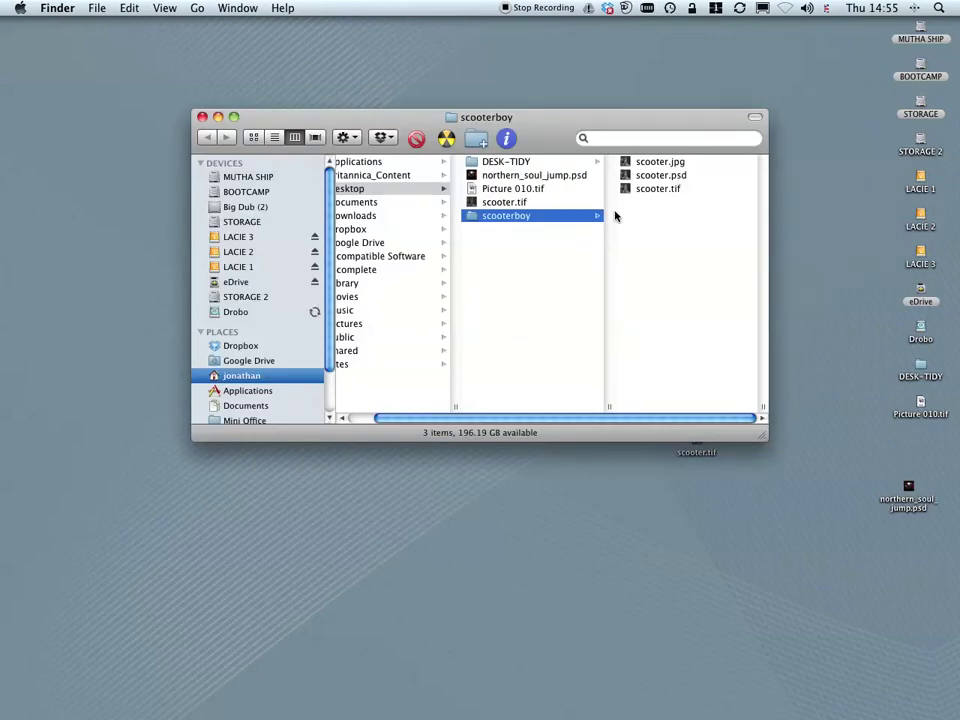
Step: Compare the file sizes of scooter.psd (324.7 MB), scooter.tif (155.8 MB) and scooter.jpg
{"action": "left_click", "coordinate": [644, 190]}
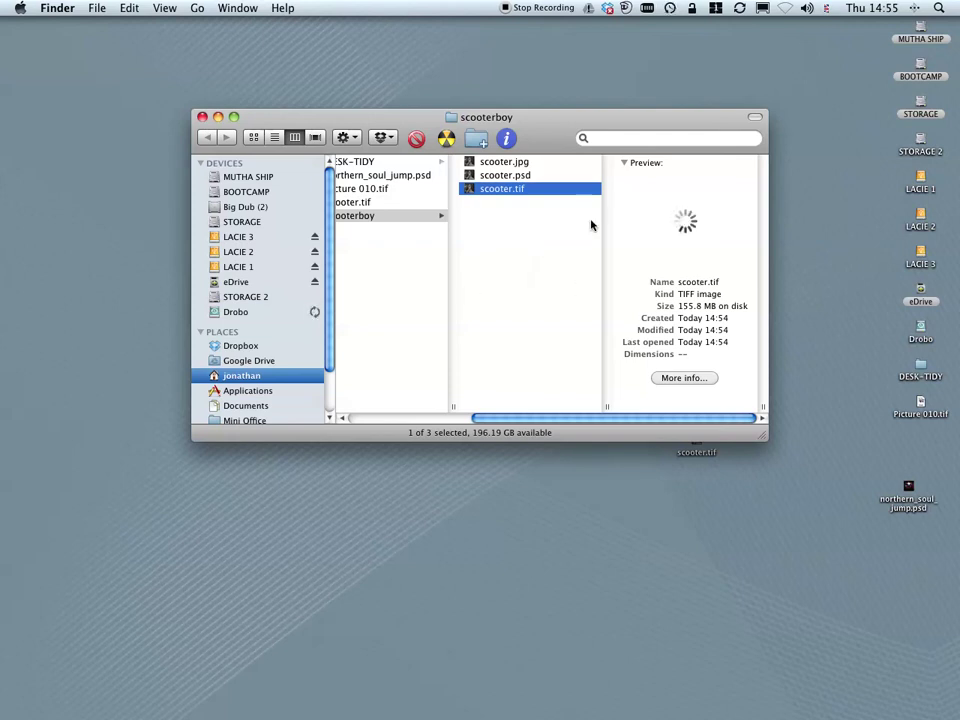
{"action": "left_click", "coordinate": [540, 176]}
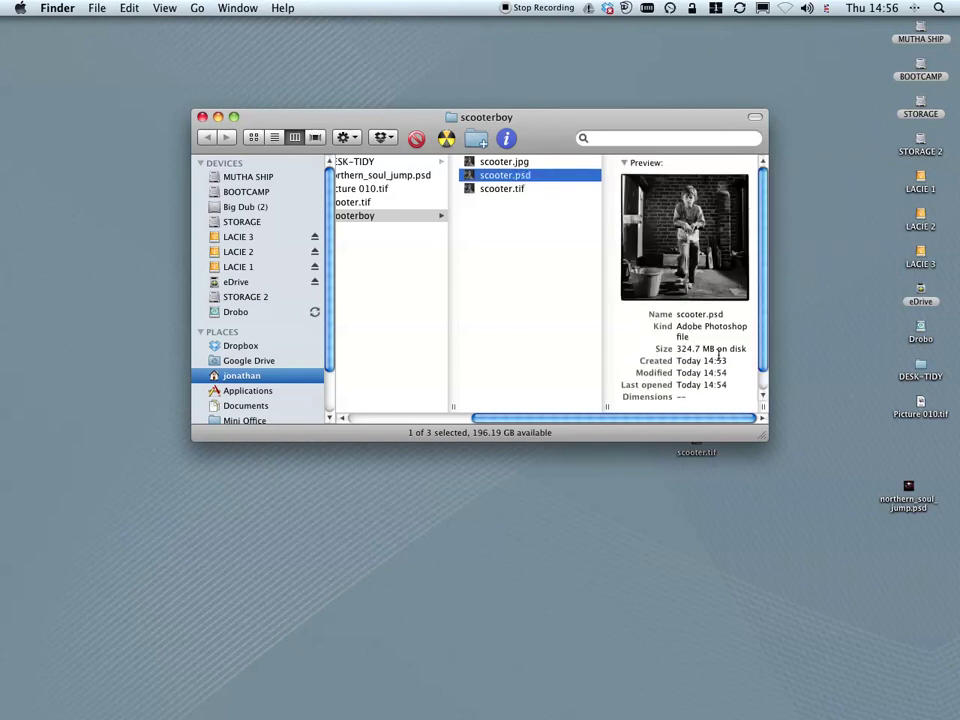
{"action": "left_click", "coordinate": [545, 189]}
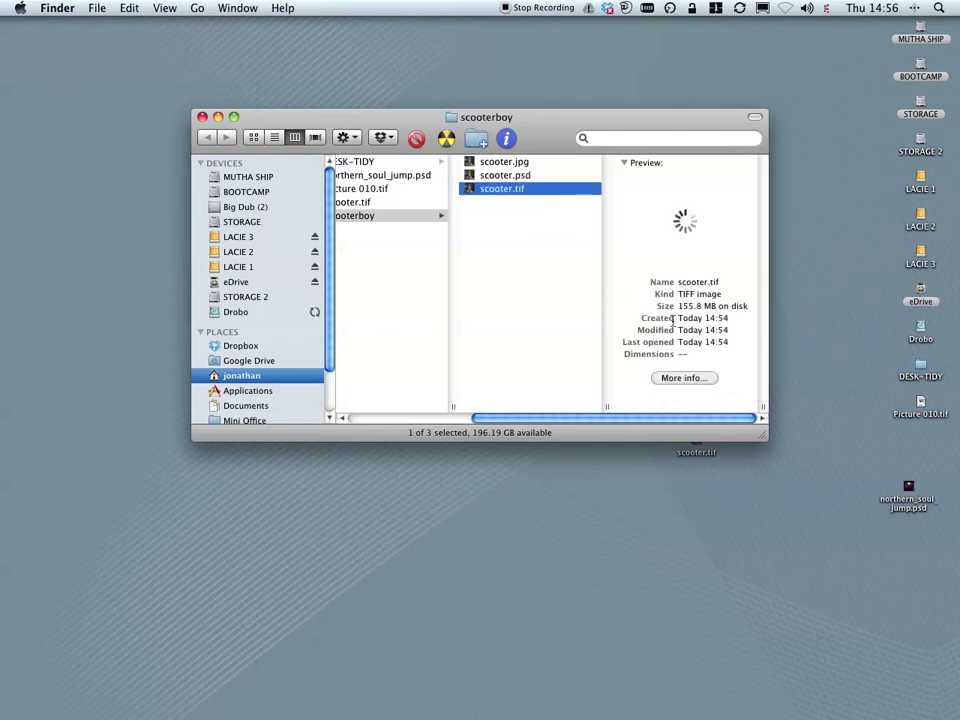
{"action": "left_click", "coordinate": [536, 164]}
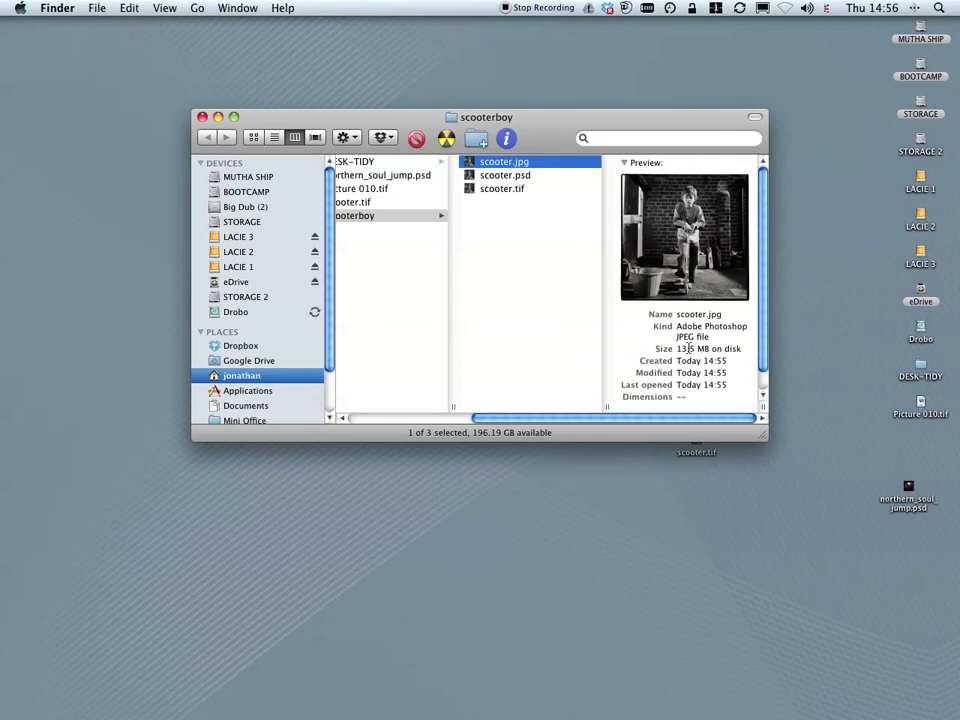